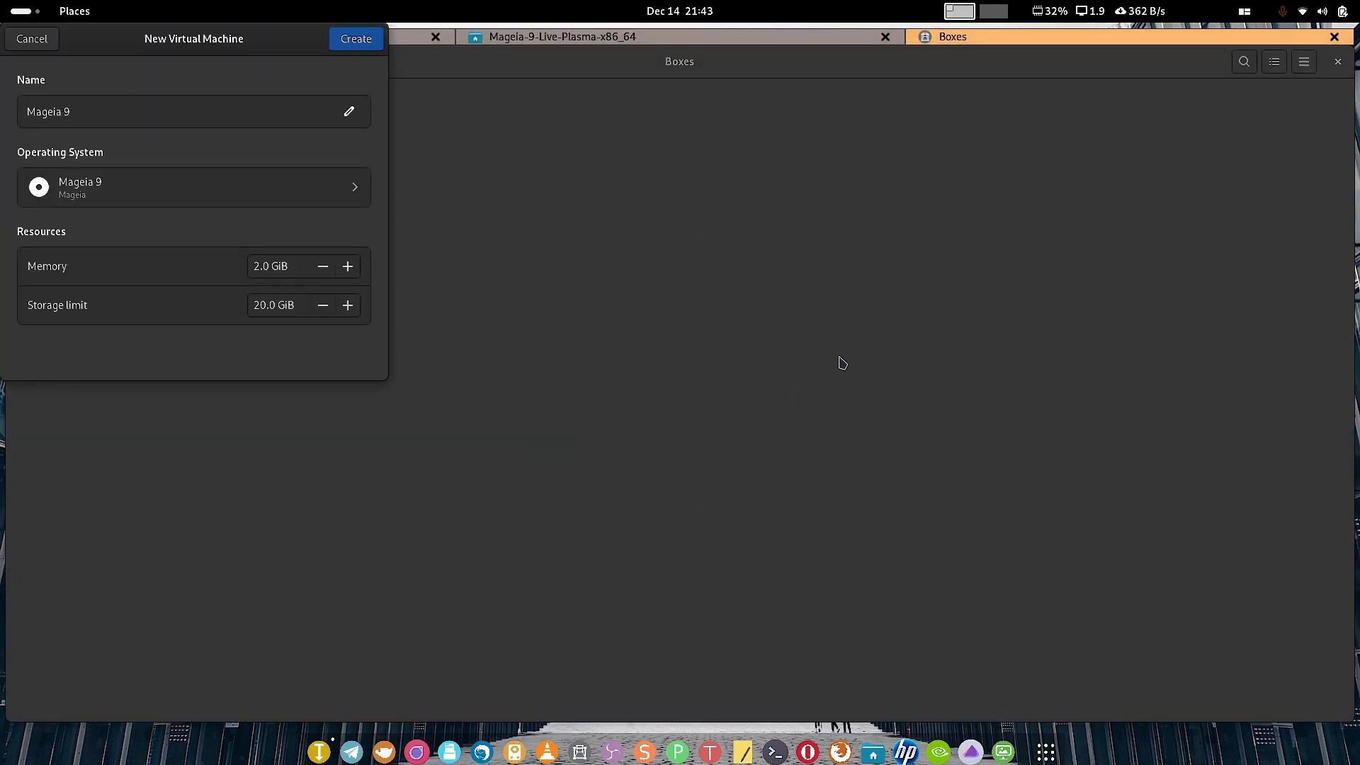
Create the Mageia 9 virtual machine with 4.0 GiB memory and a 35 GiB storage limit, and show it full screen.
left_click(258, 266)
left_click_drag(267, 305, 243, 306)
type("3")
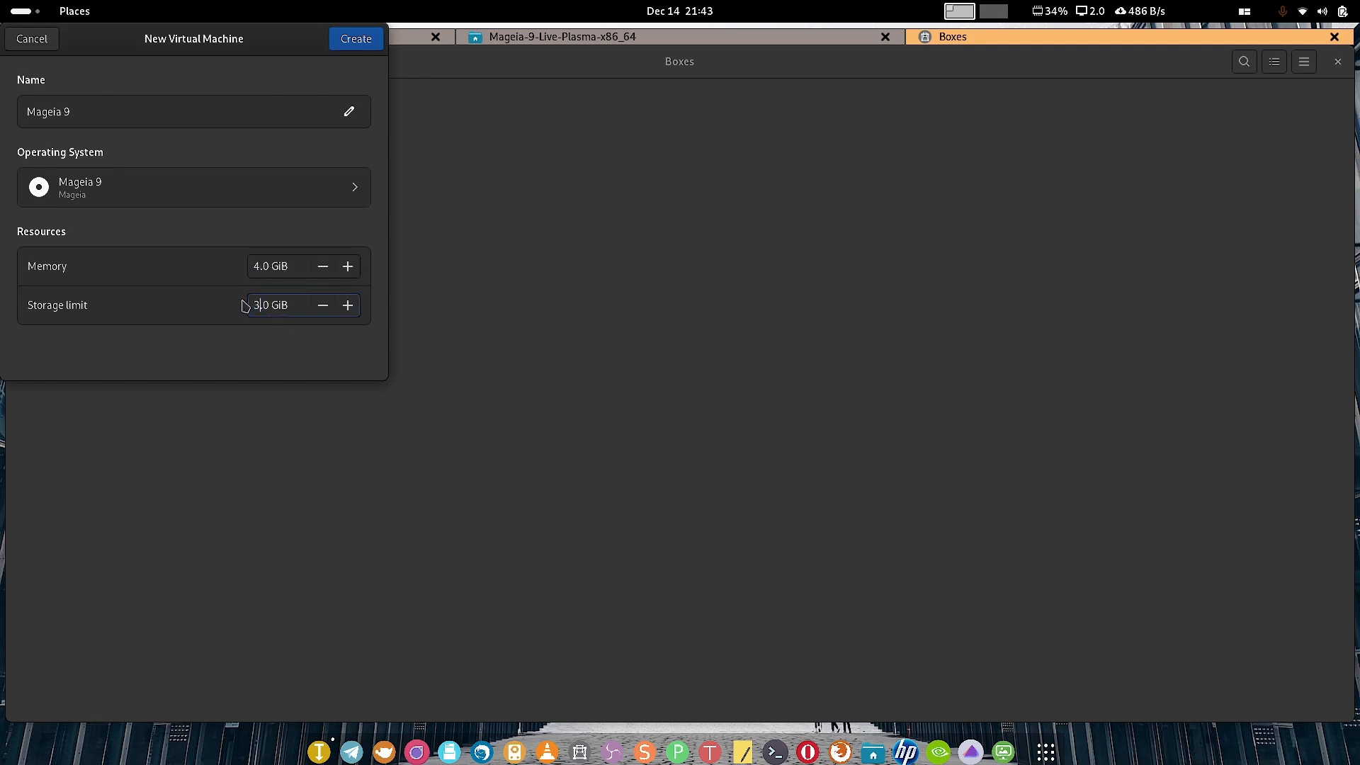
type("5")
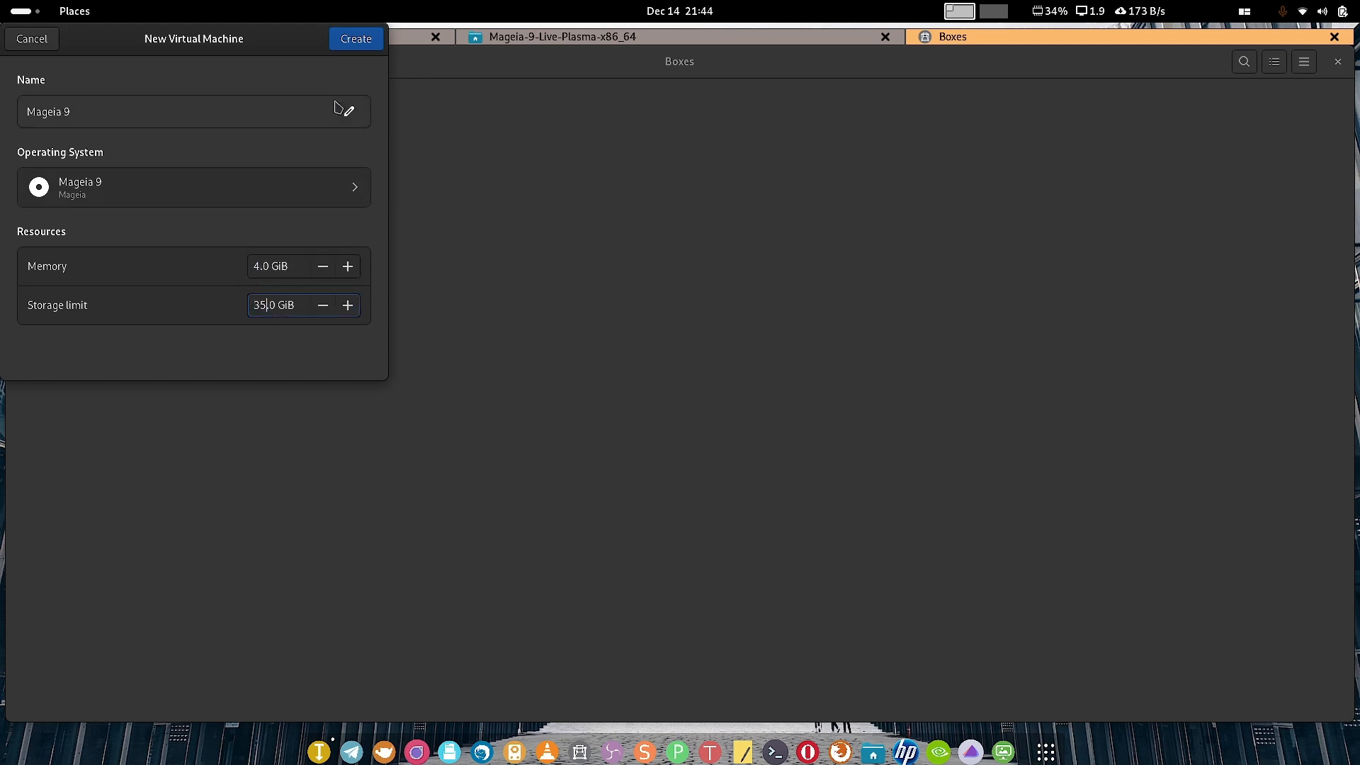
left_click(366, 44)
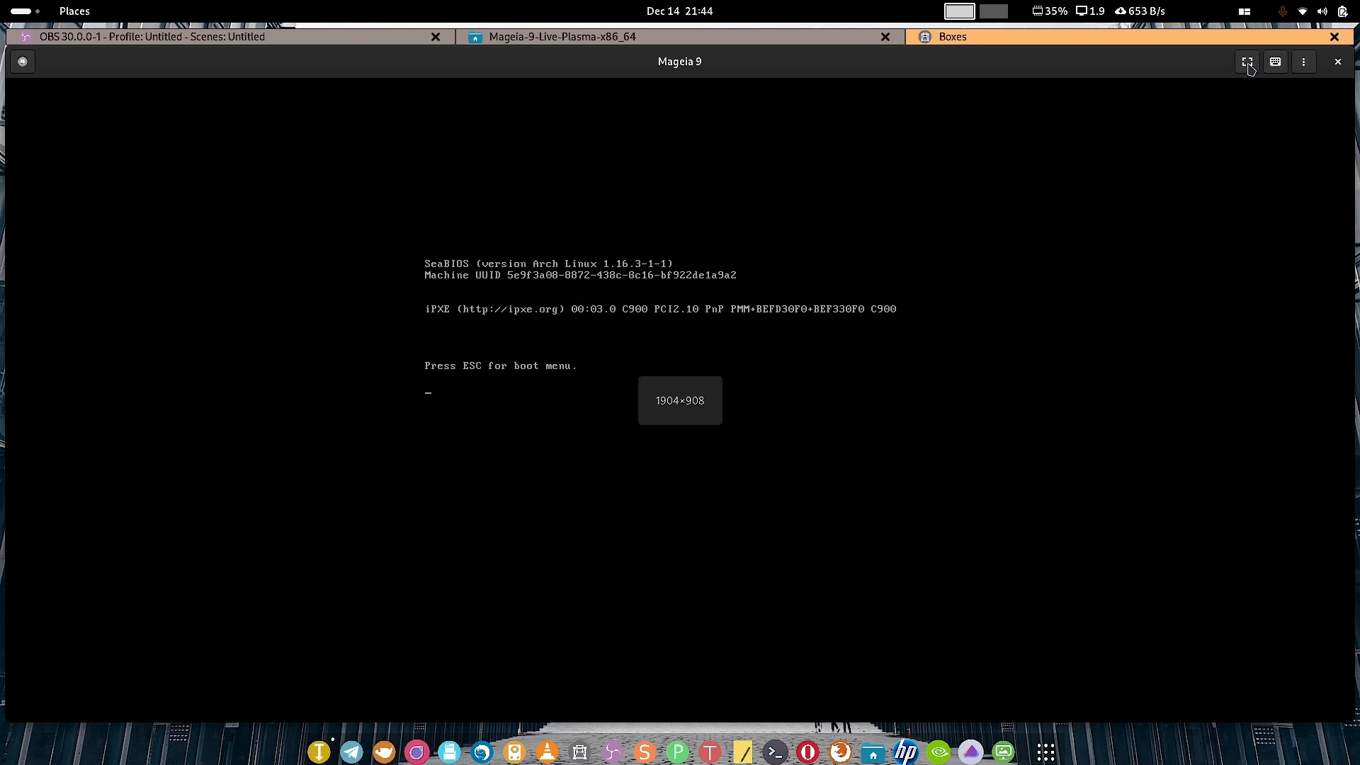
left_click(1248, 65)
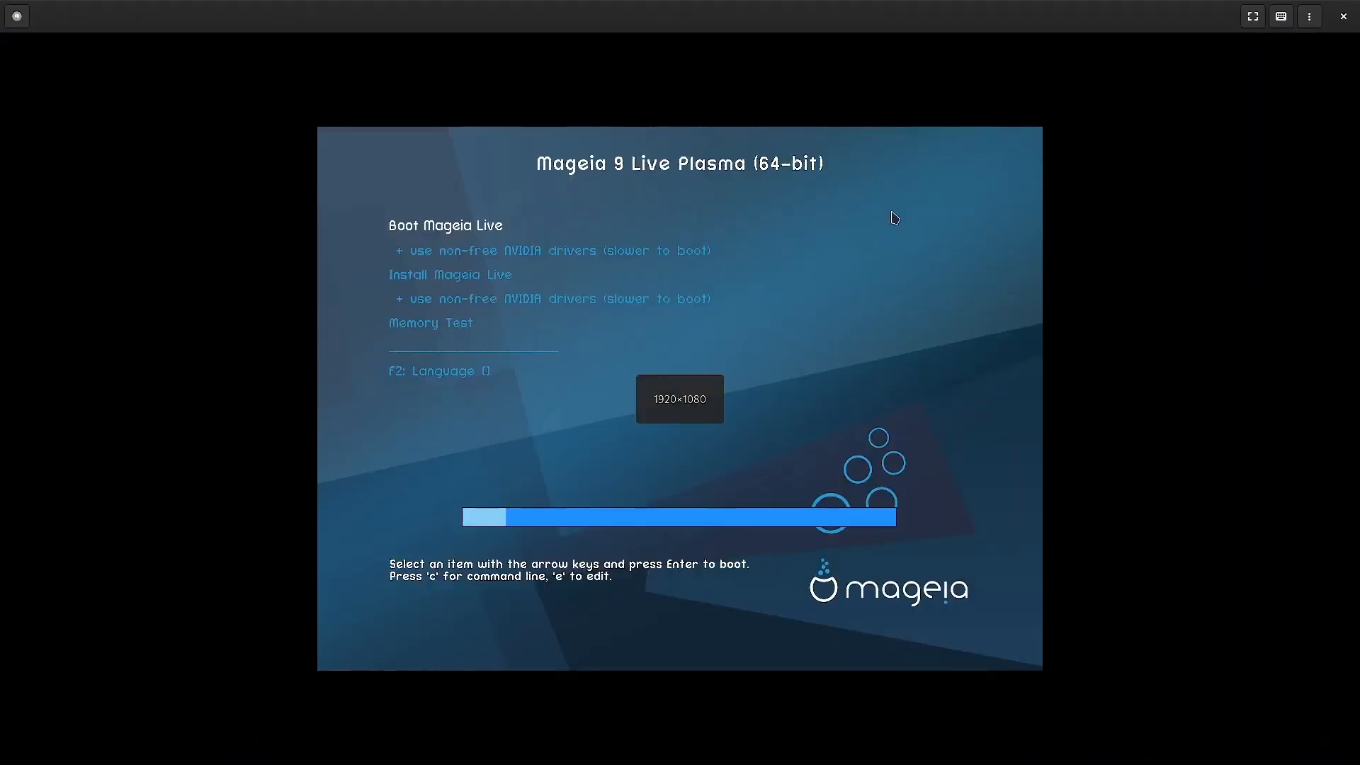
Review the entries of the Mageia boot menu and its boot language list, returning to the main menu without choosing a language.
key("Down")
key("Down")
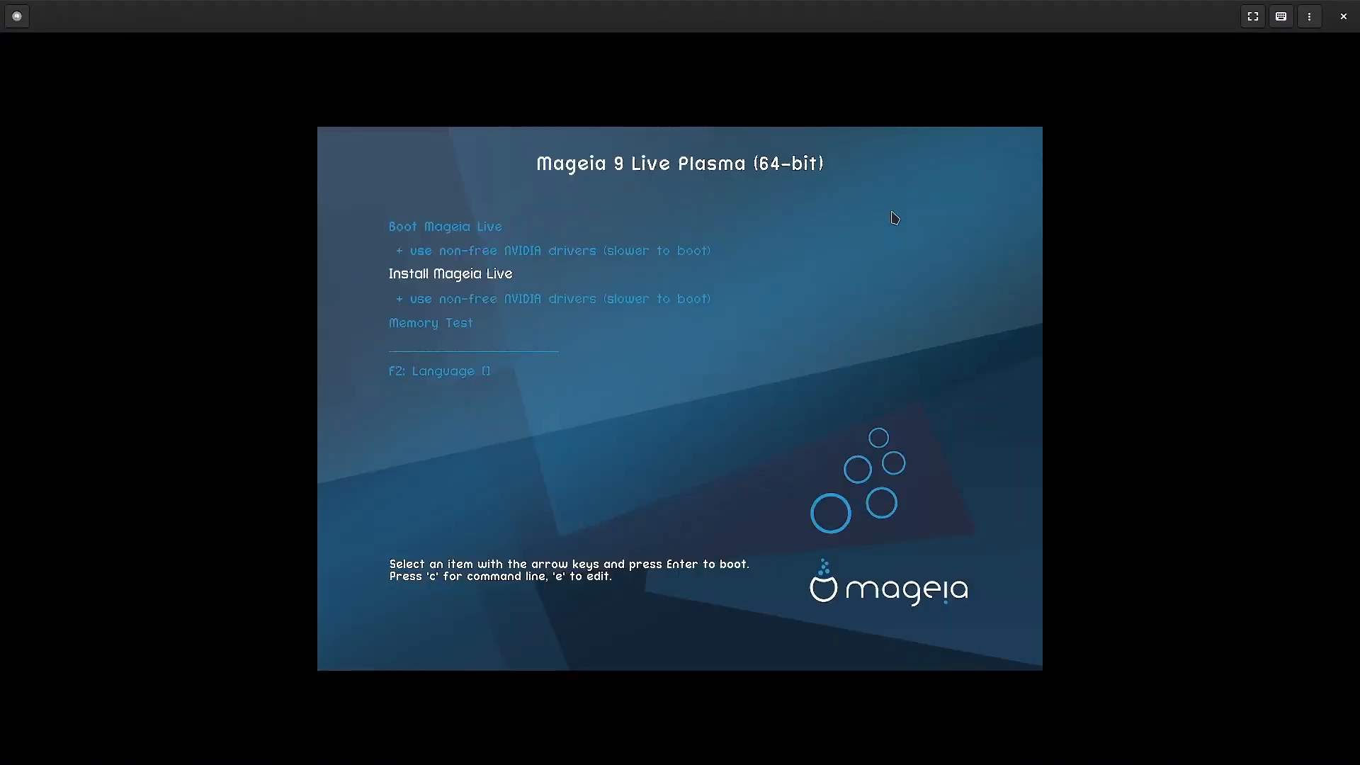
key("Up")
key("Up")
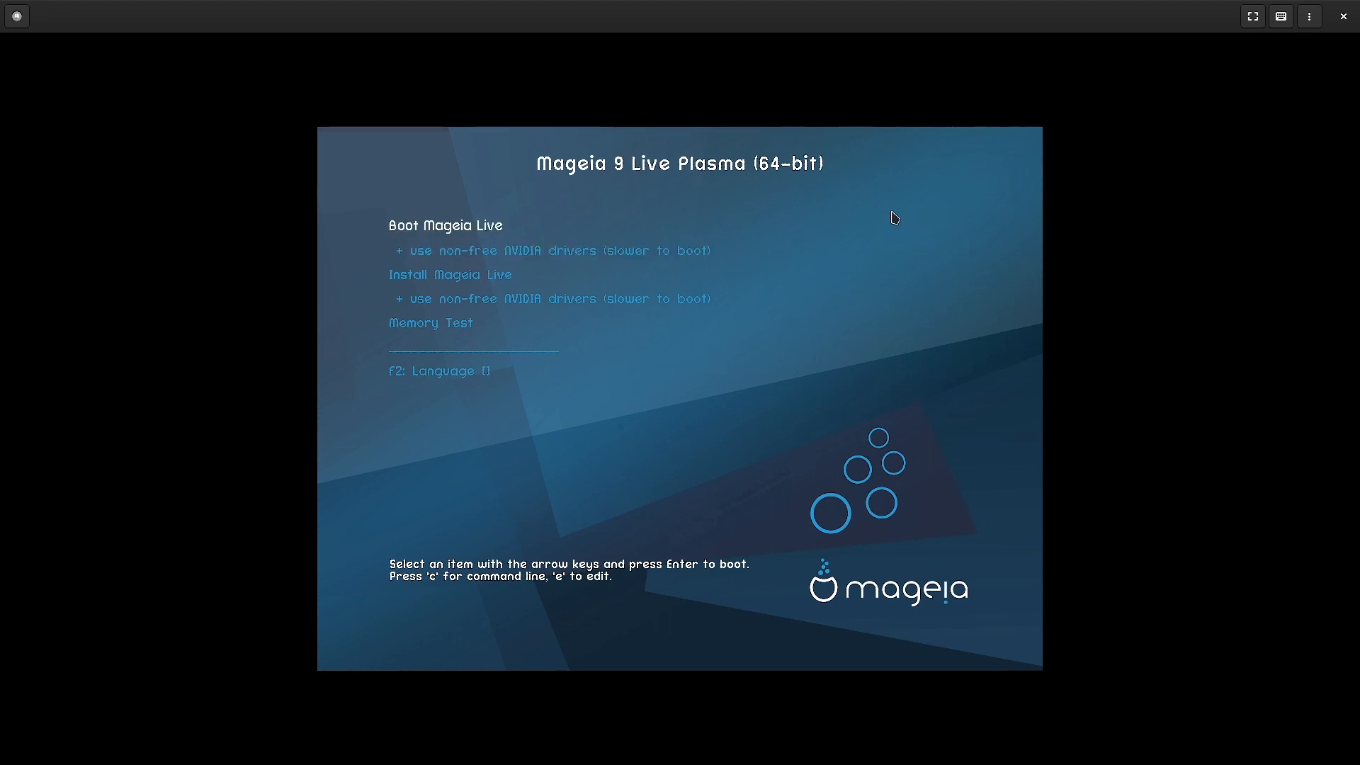
key("Down")
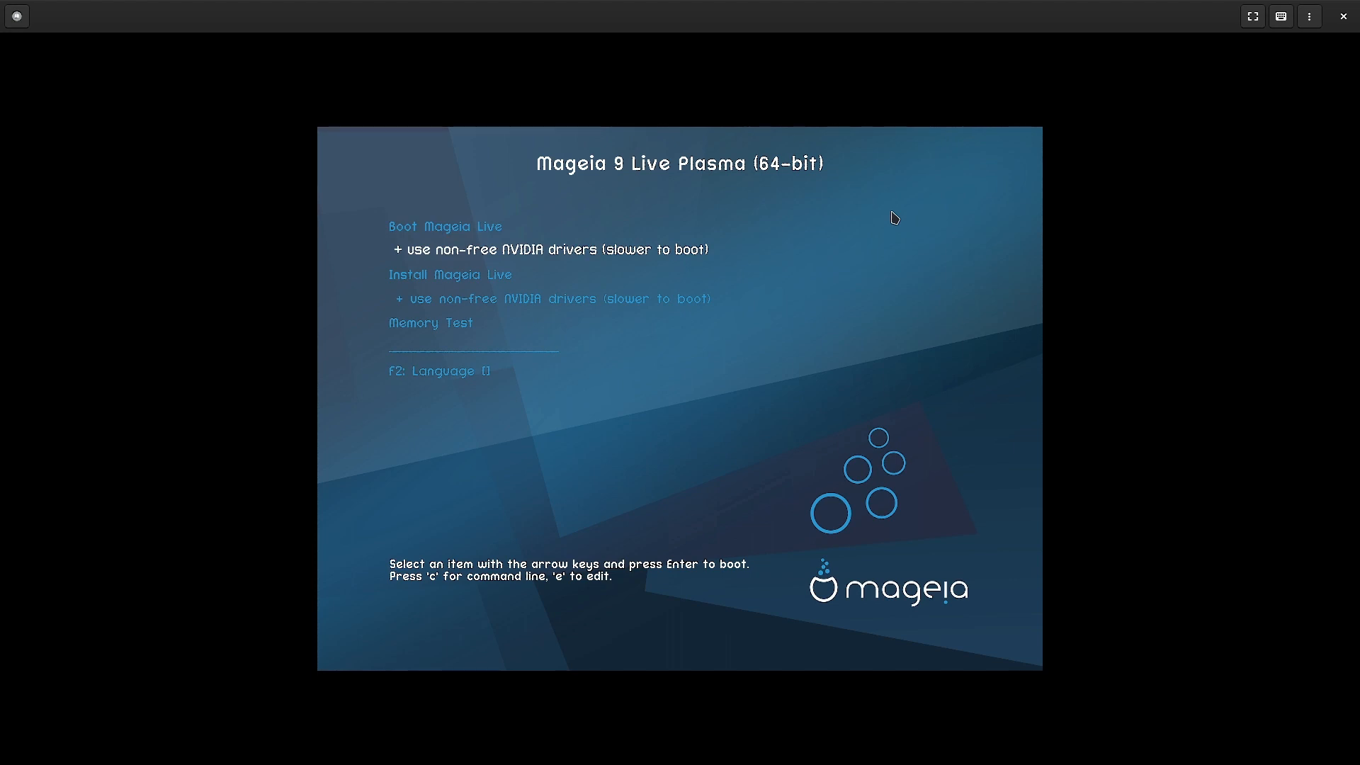
key("Down")
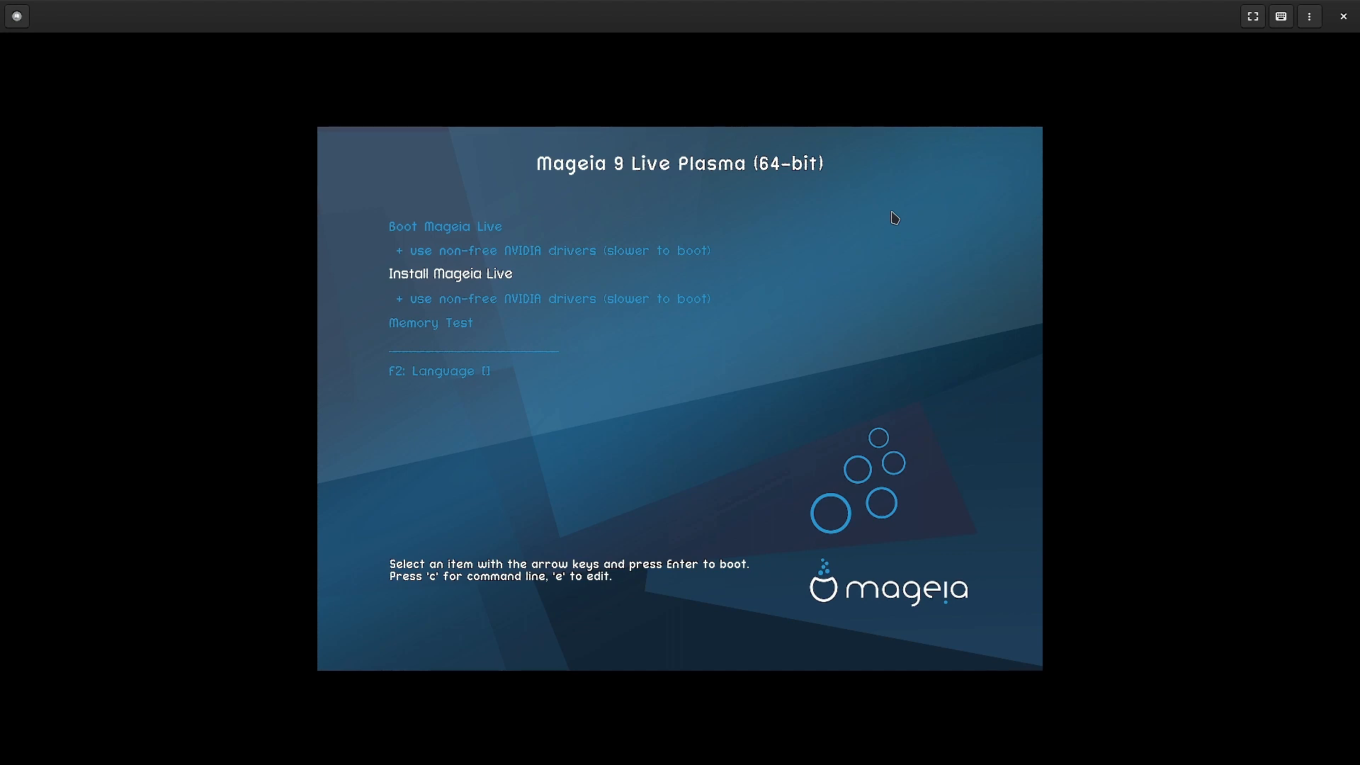
key("Down")
key("Down")
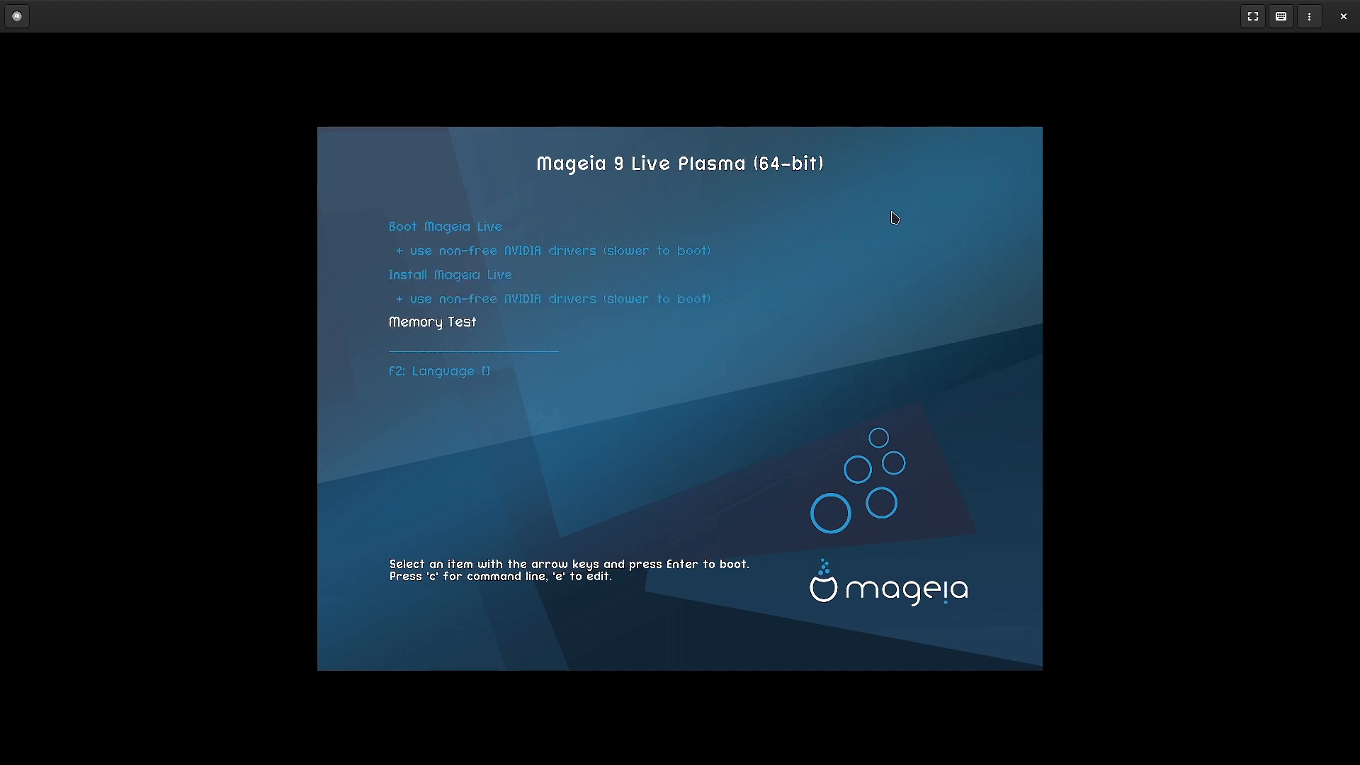
key("Down")
key("Down")
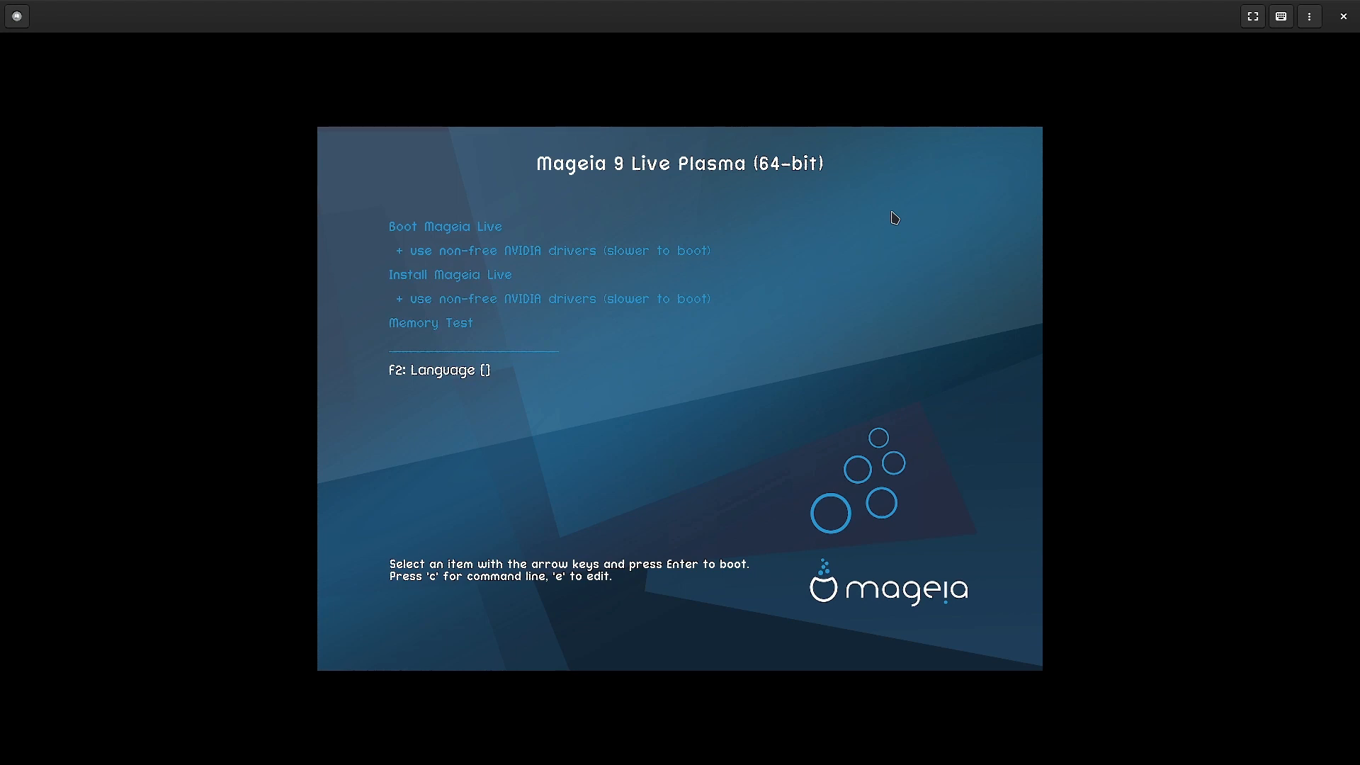
key("Return")
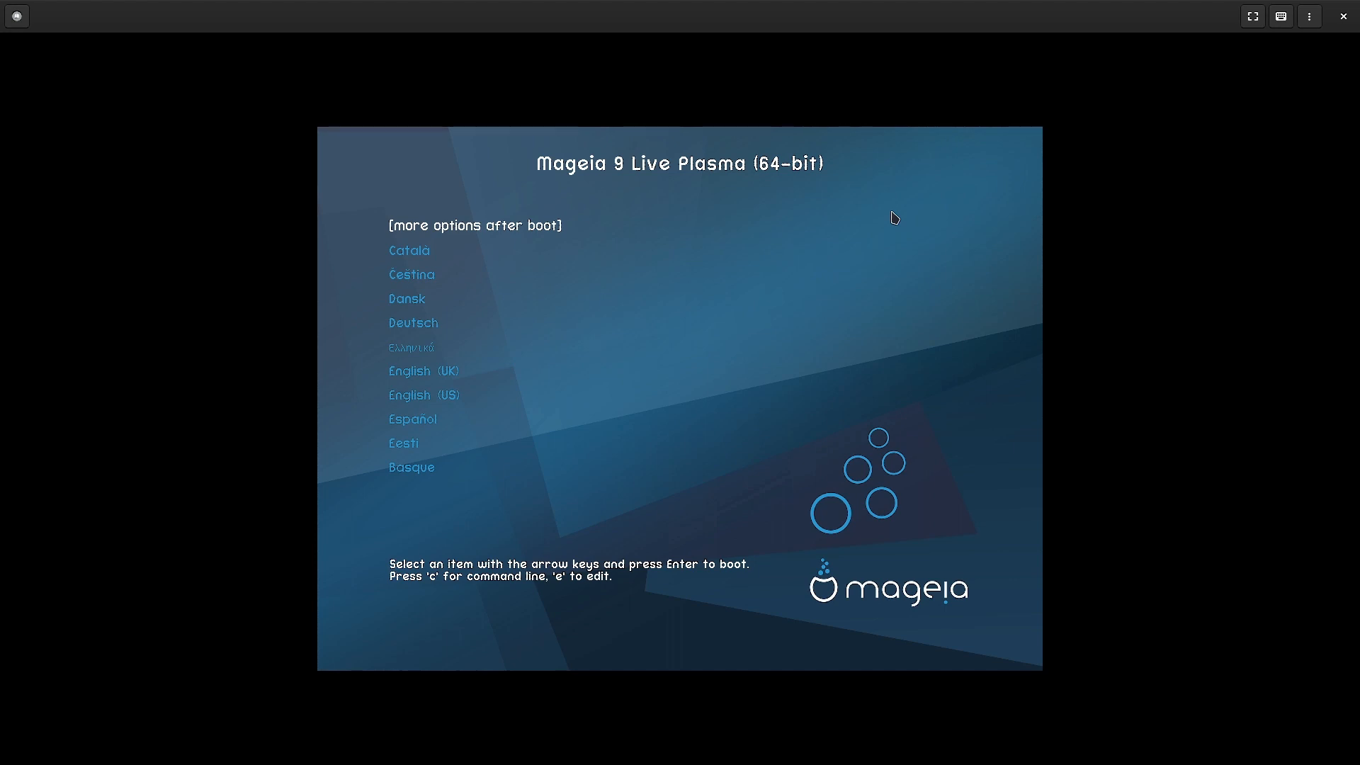
key("Return")
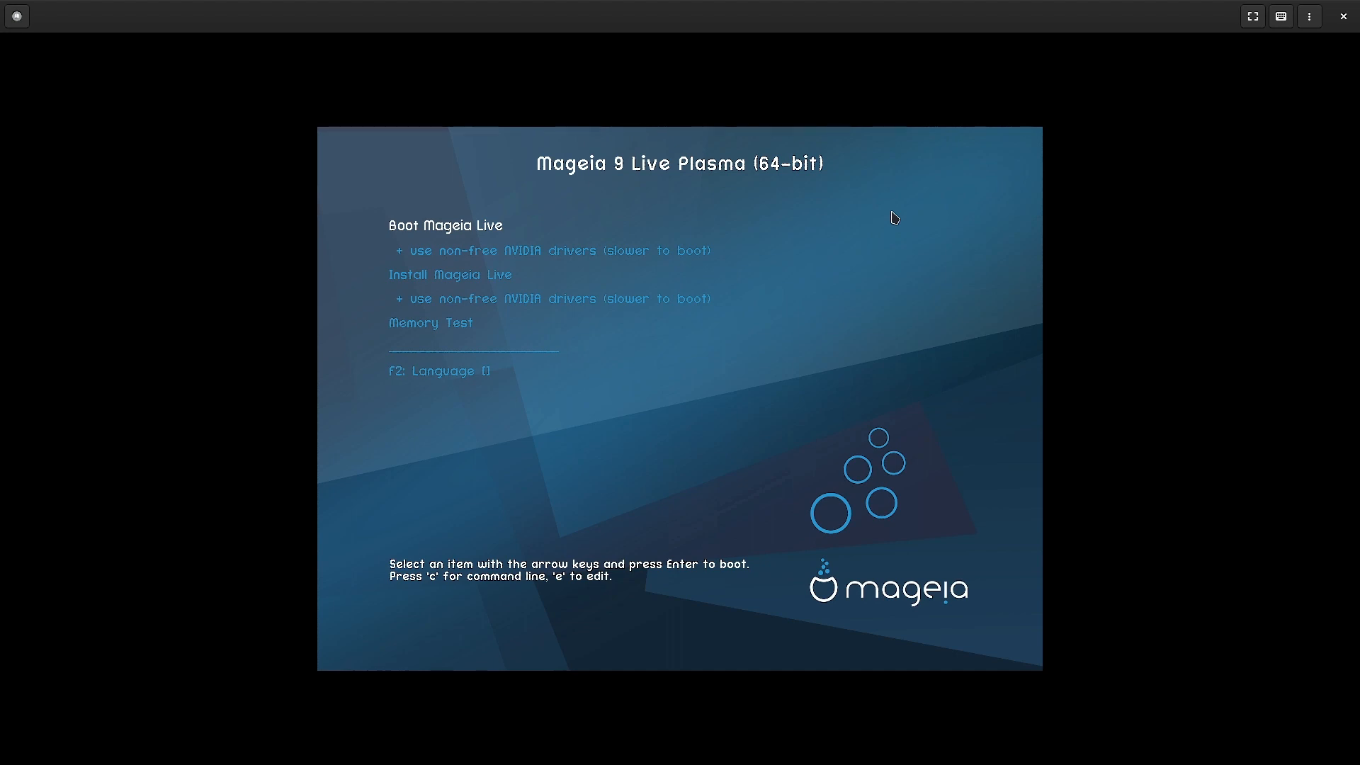
Boot Mageia Live with the non-free NVIDIA drivers option.
key("Down")
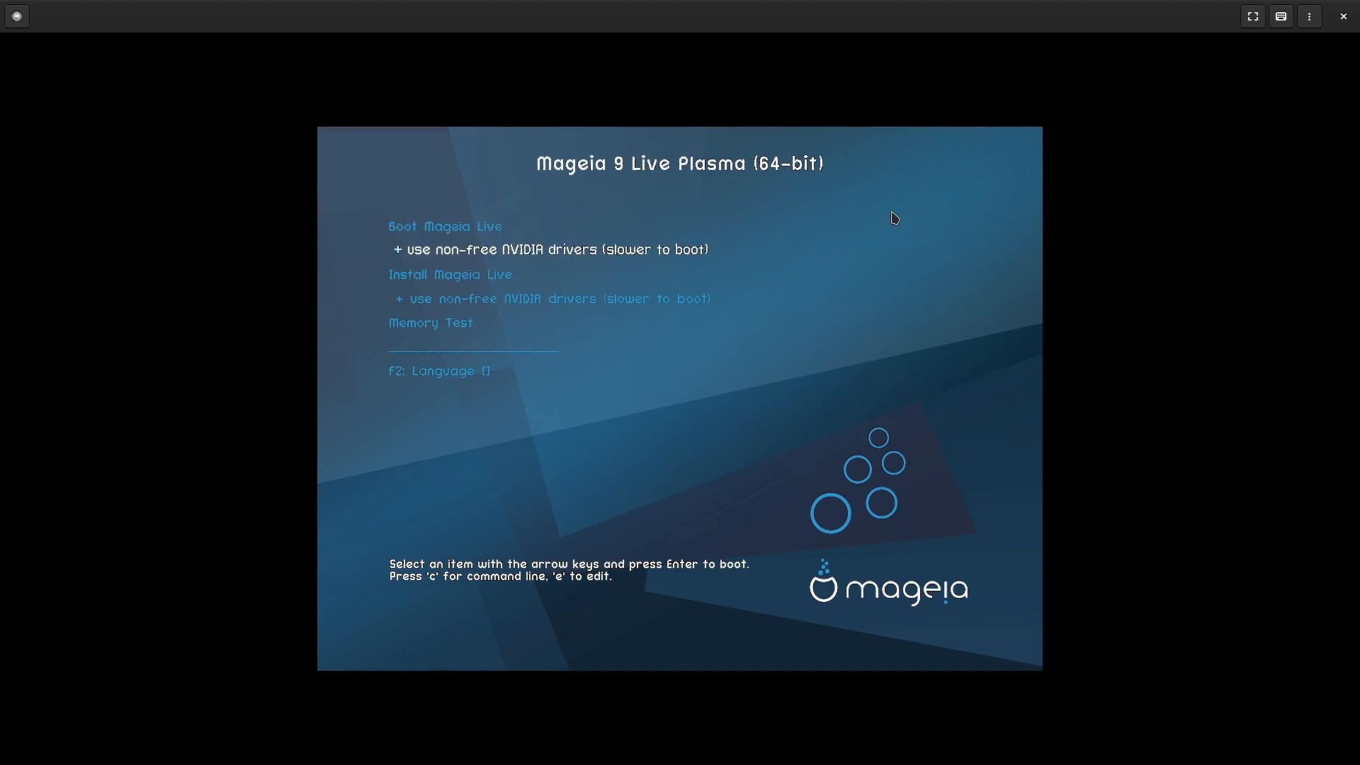
key("Return")
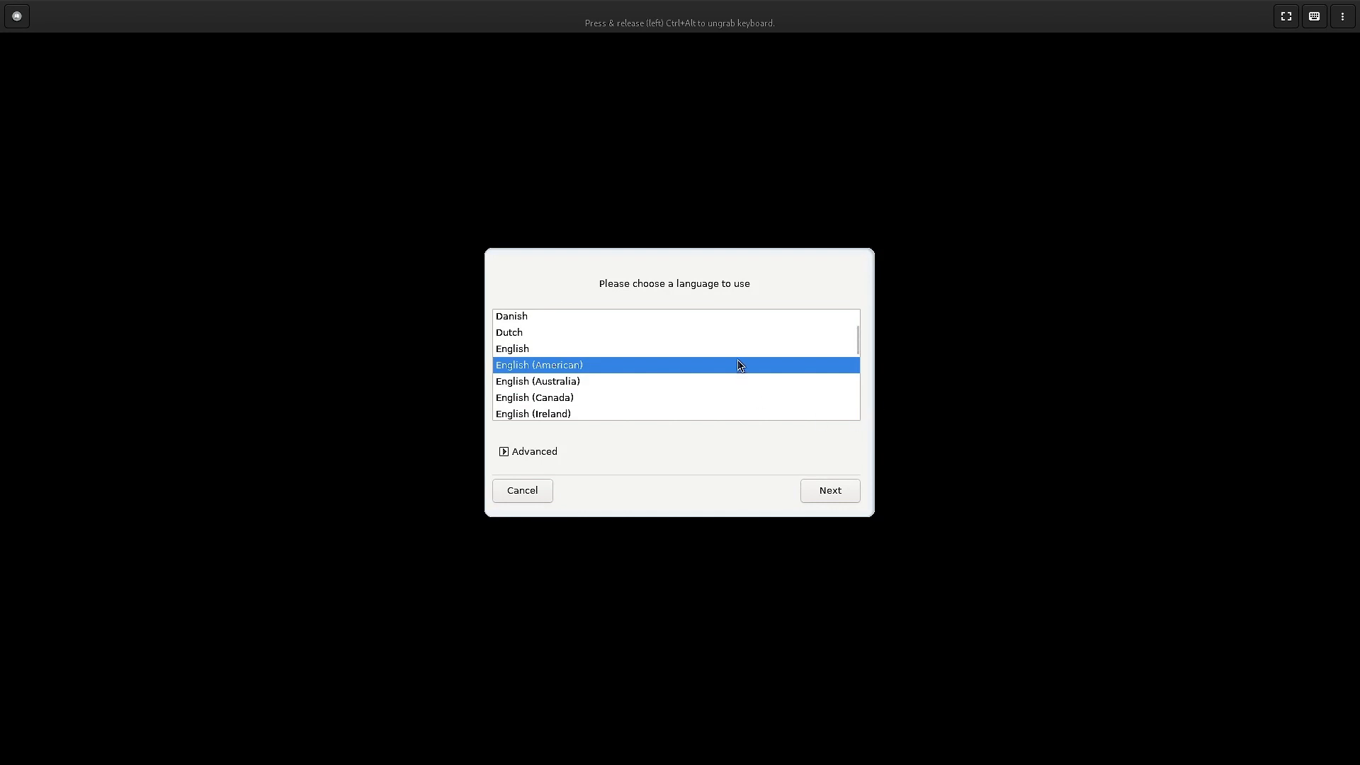
Look through the full list of languages offered for the live system.
left_click_drag(857, 337, 850, 356)
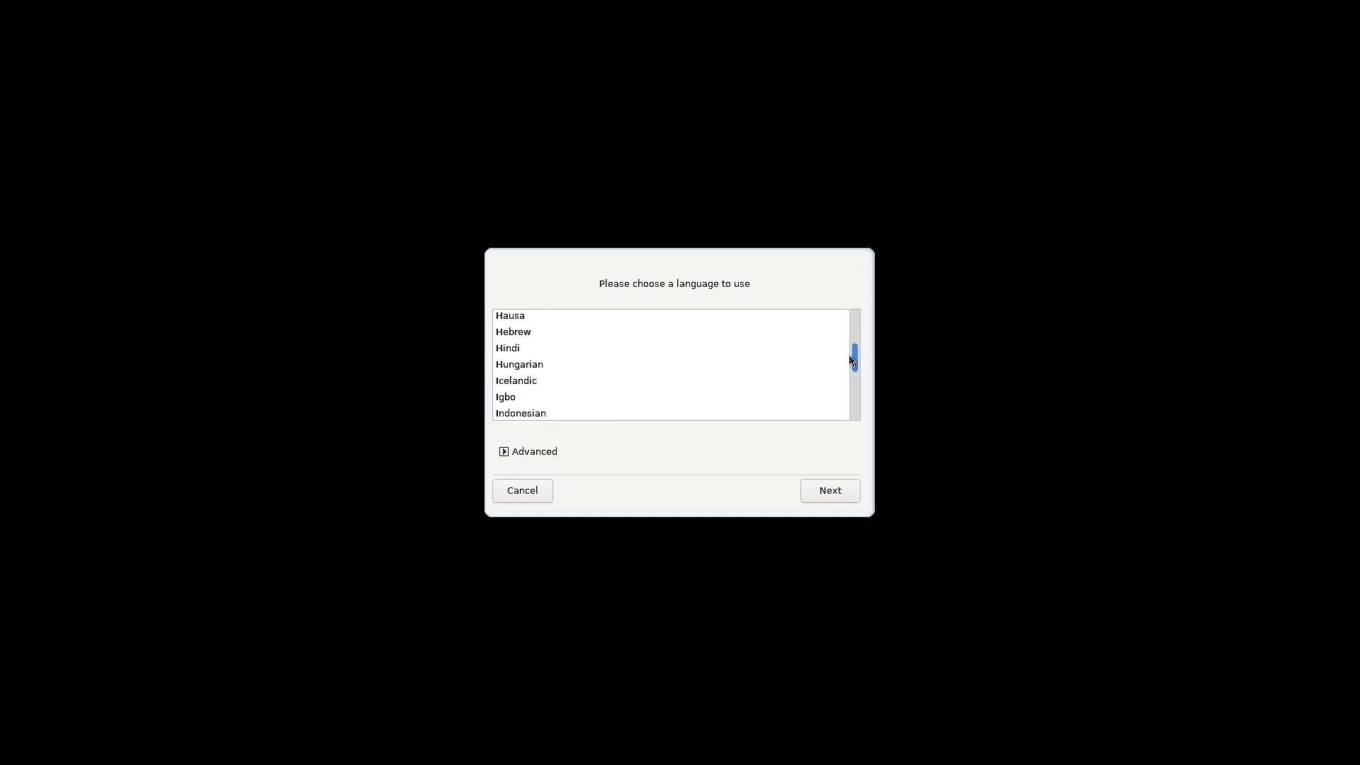
scroll(562, 397, "down", 1)
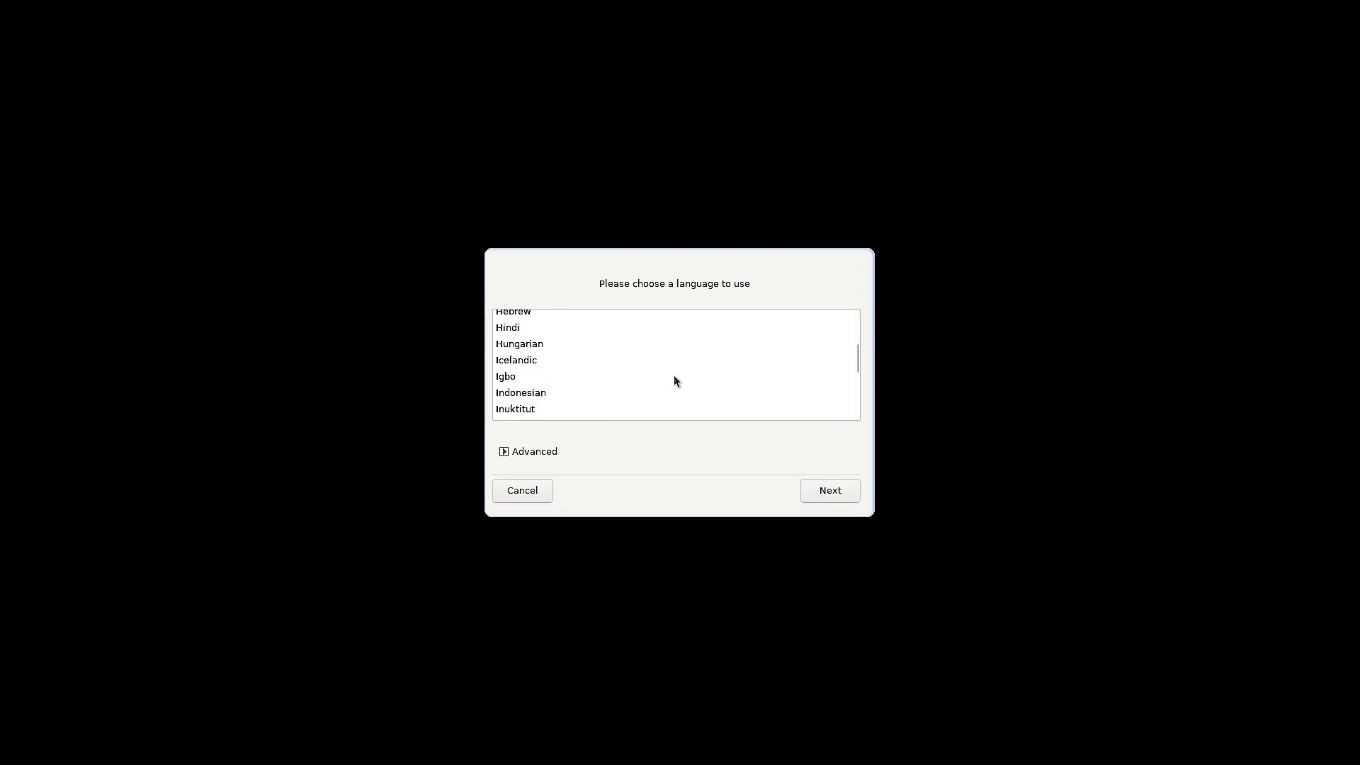
scroll(674, 375, "up", 2)
scroll(723, 379, "up", 10)
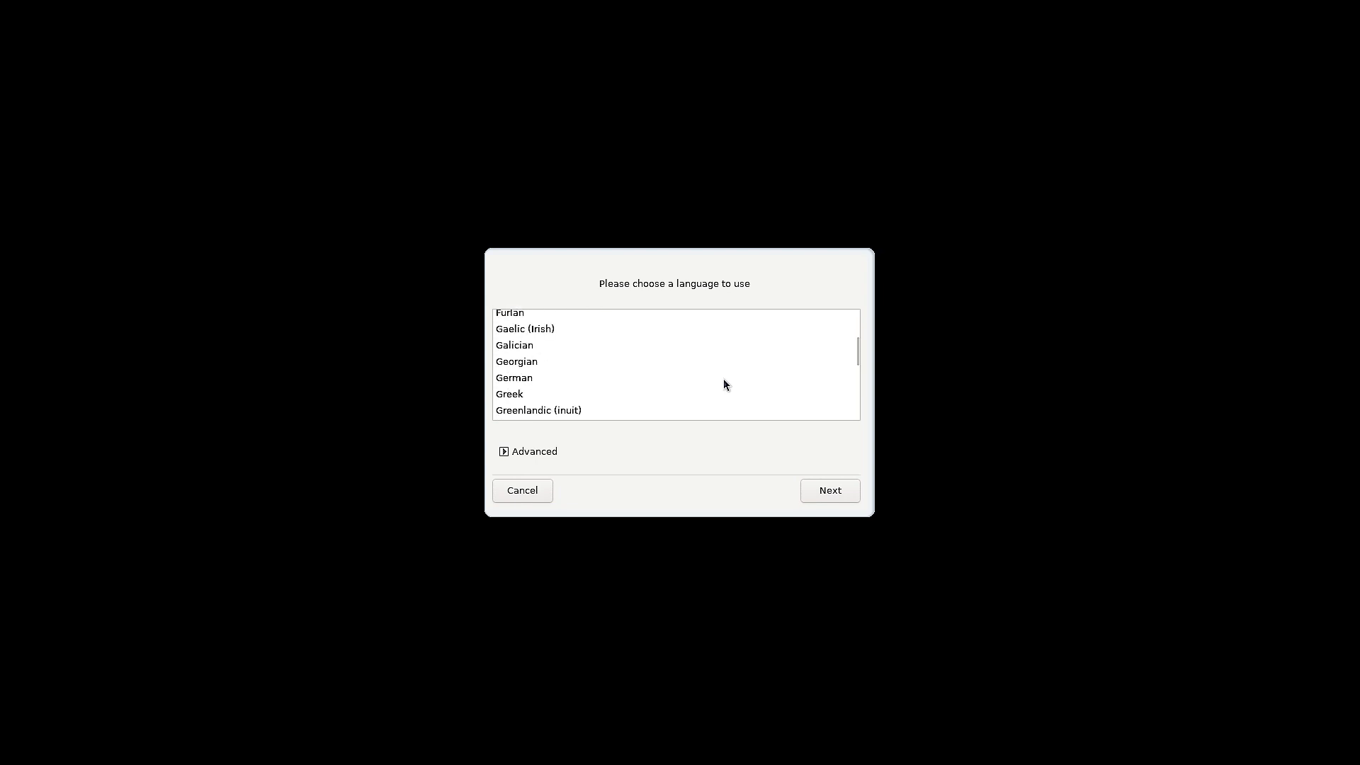
scroll(731, 376, "up", 1)
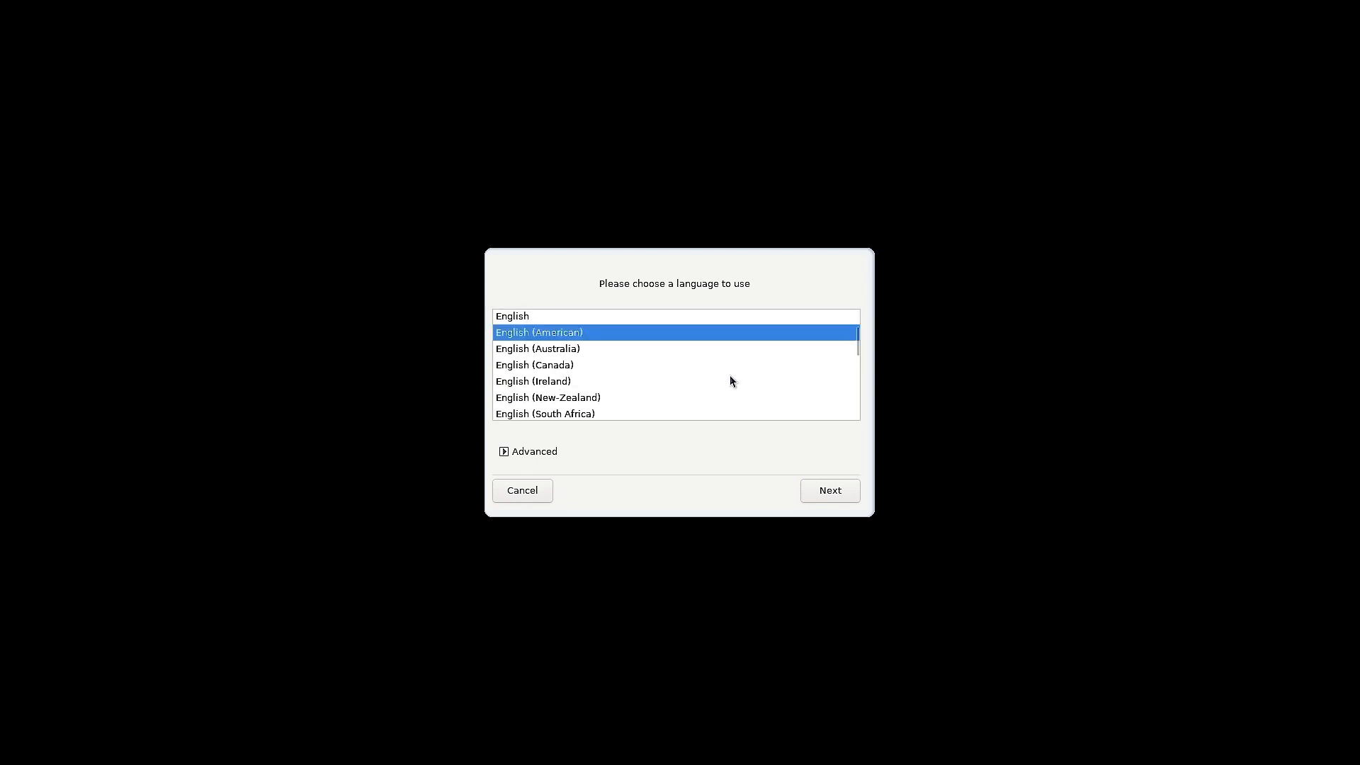
scroll(731, 376, "down", 5)
scroll(730, 381, "down", 8)
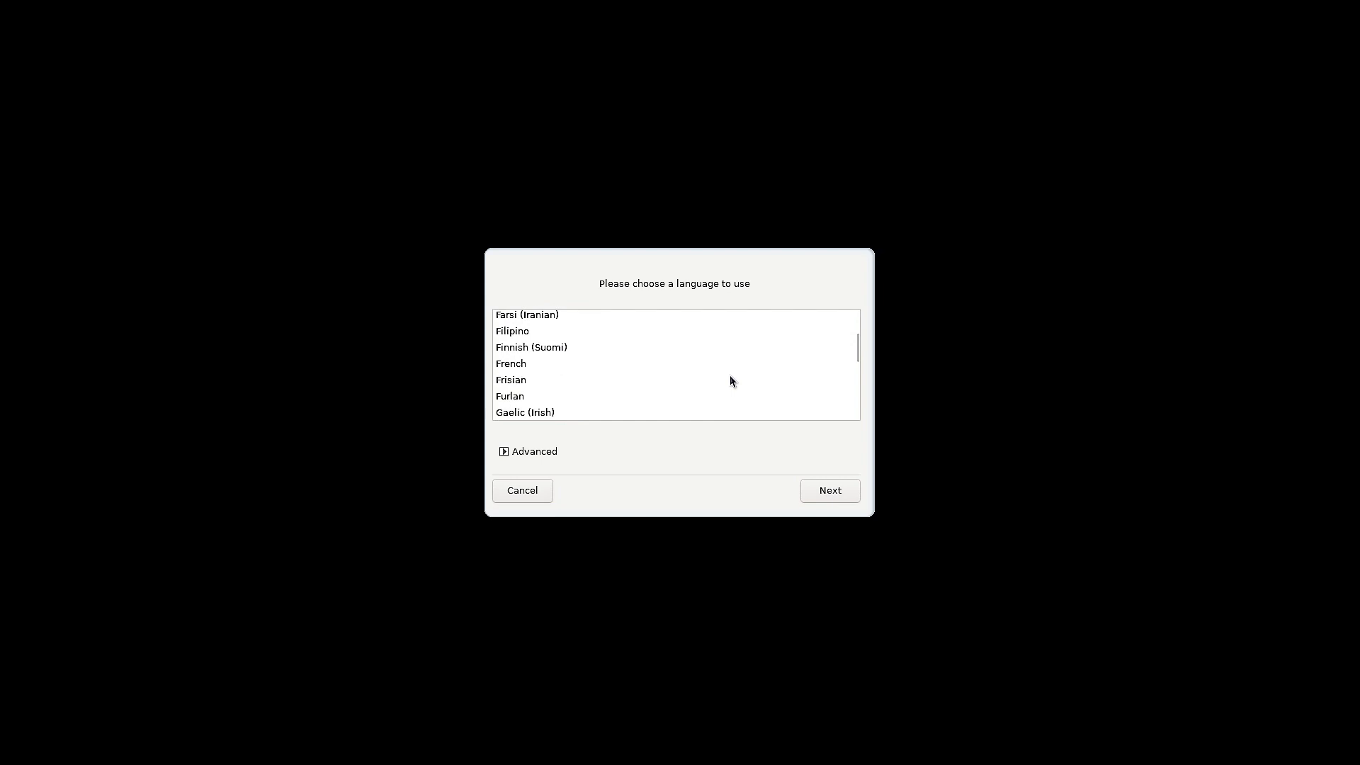
scroll(729, 381, "down", 8)
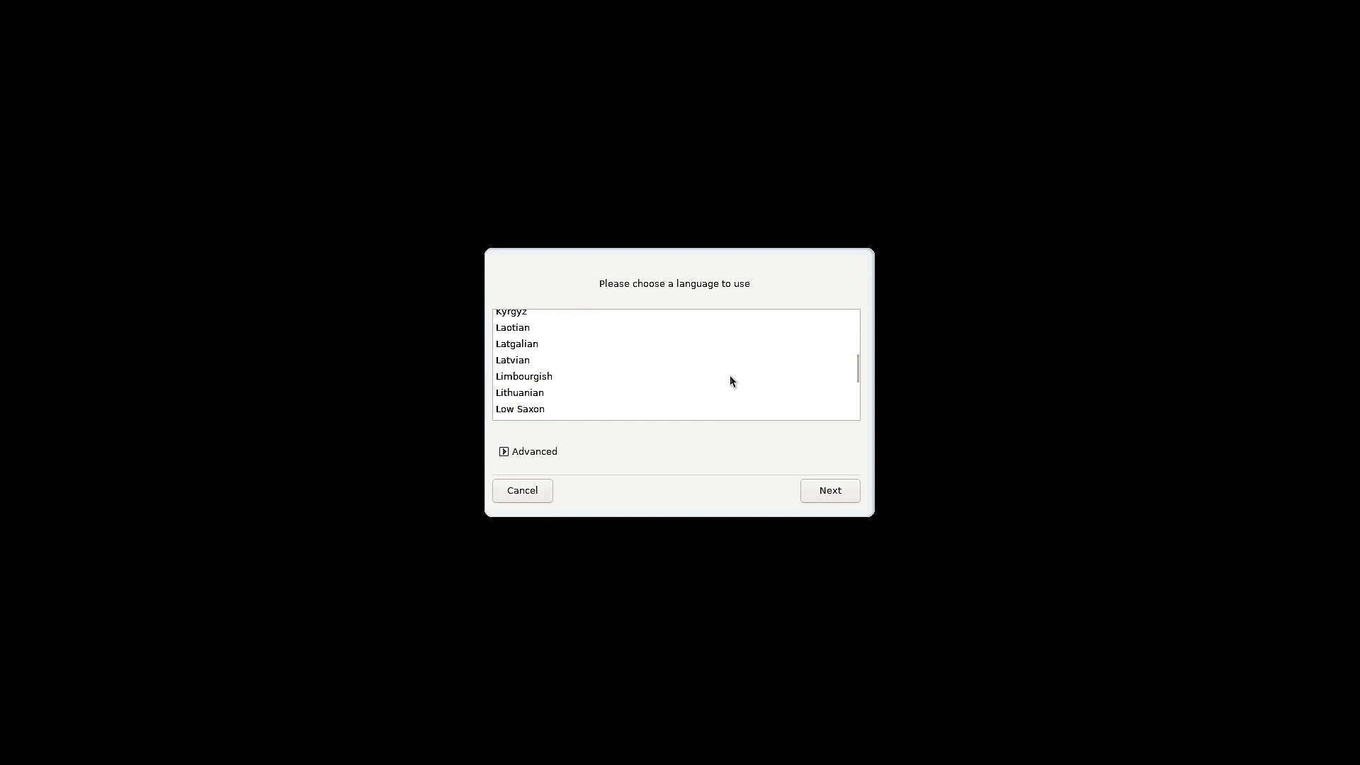
scroll(730, 378, "down", 9)
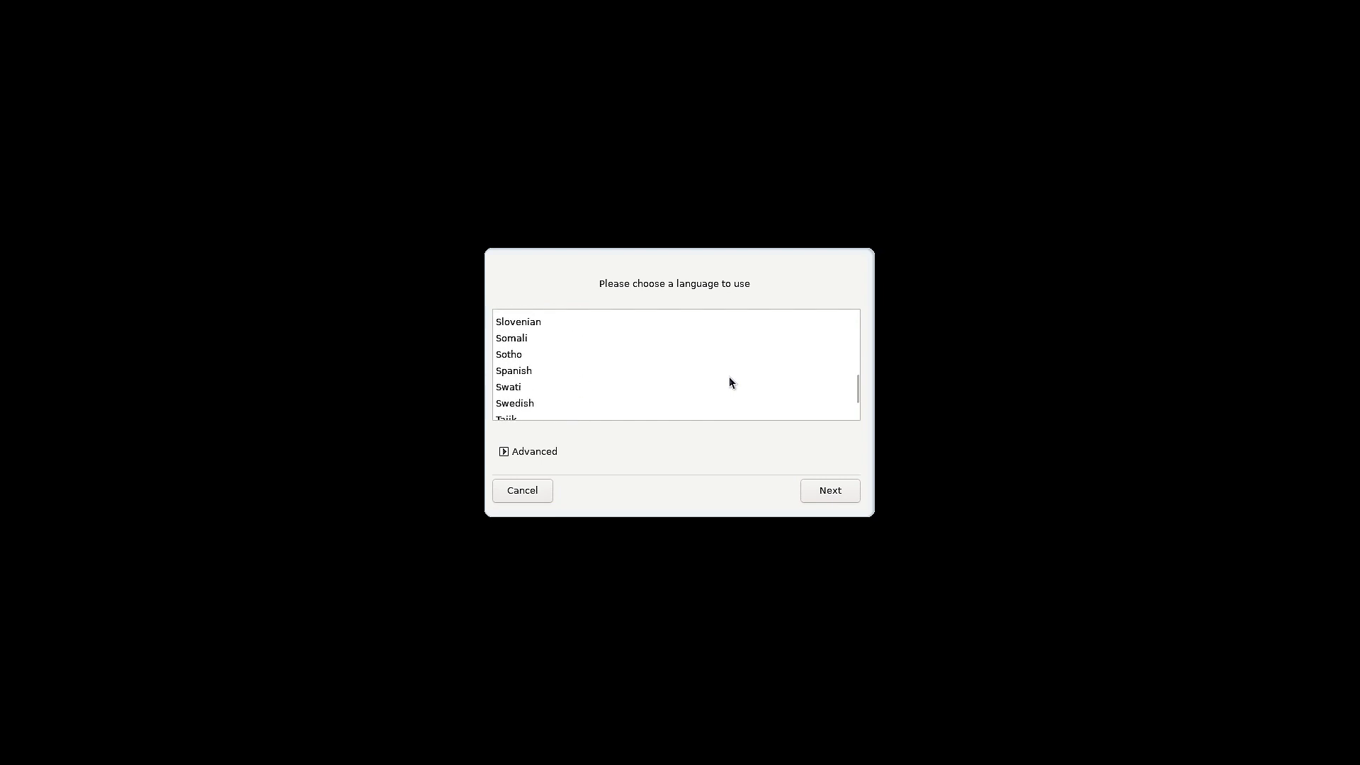
scroll(730, 382, "down", 4)
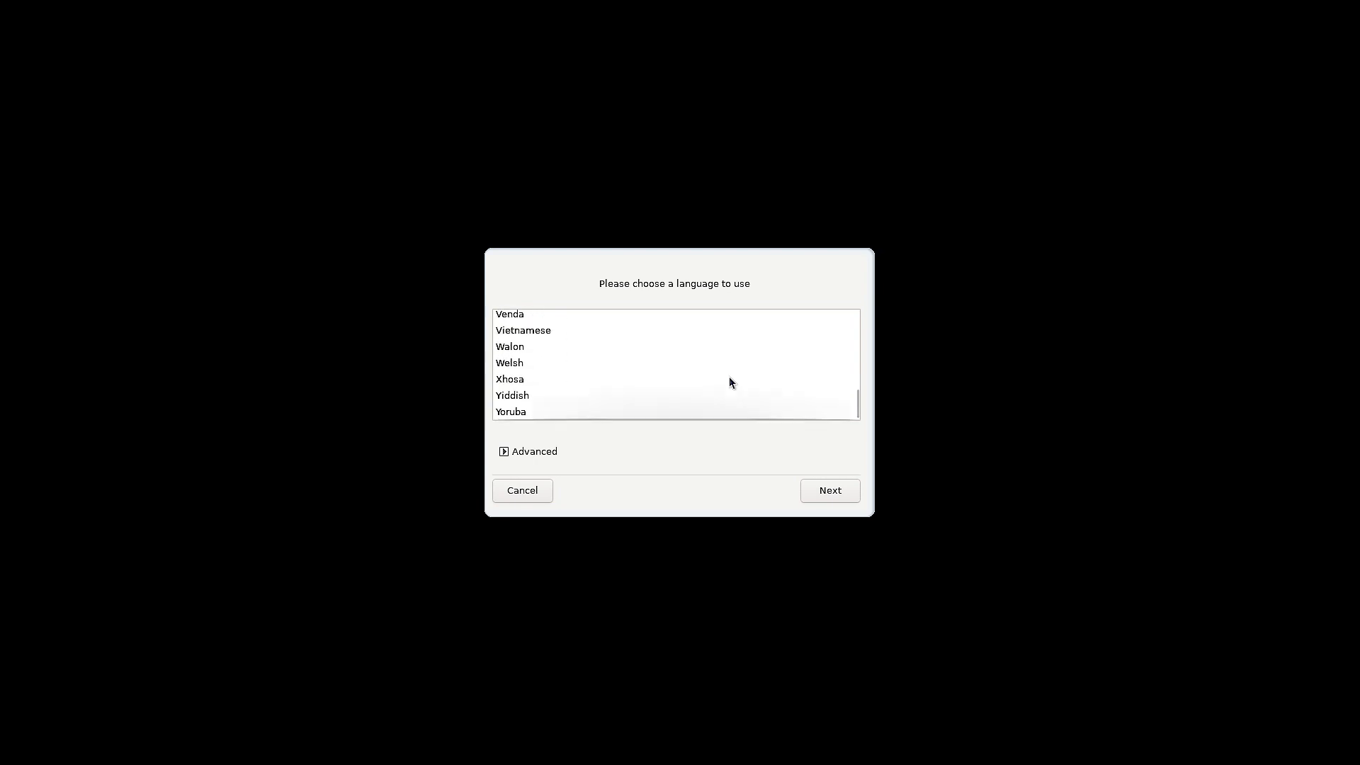
scroll(729, 382, "up", 6)
scroll(730, 379, "up", 8)
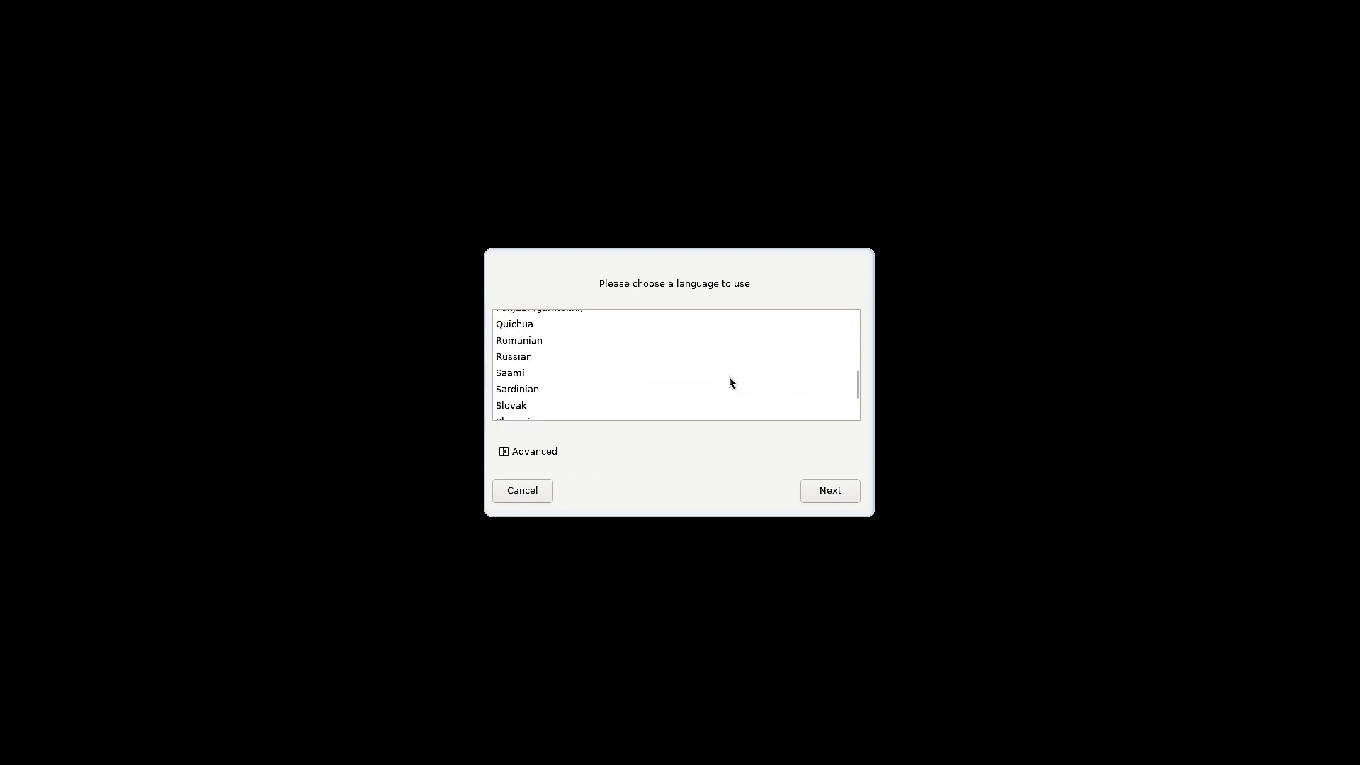
scroll(730, 382, "up", 10)
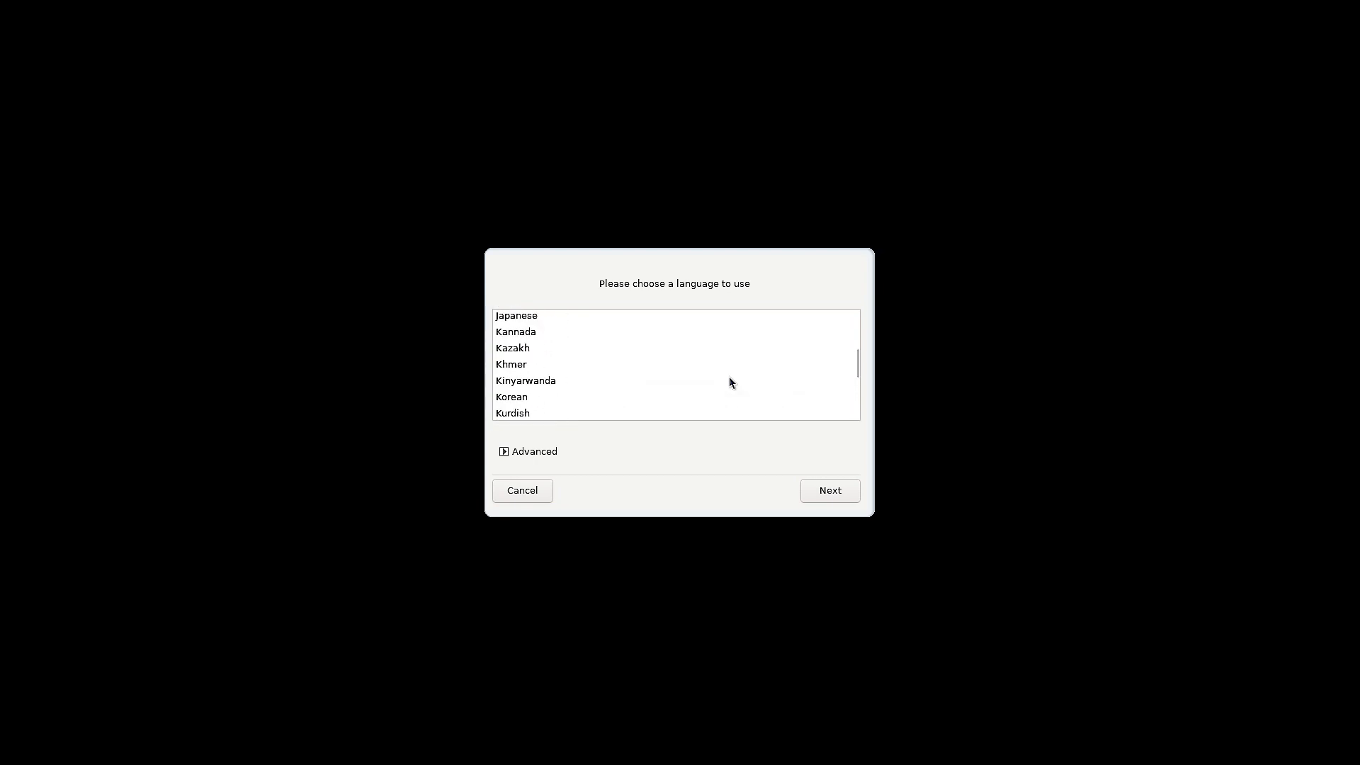
scroll(730, 382, "up", 5)
Choose English as the system language and continue, leaving the advanced encoding option as it is.
left_click(732, 373)
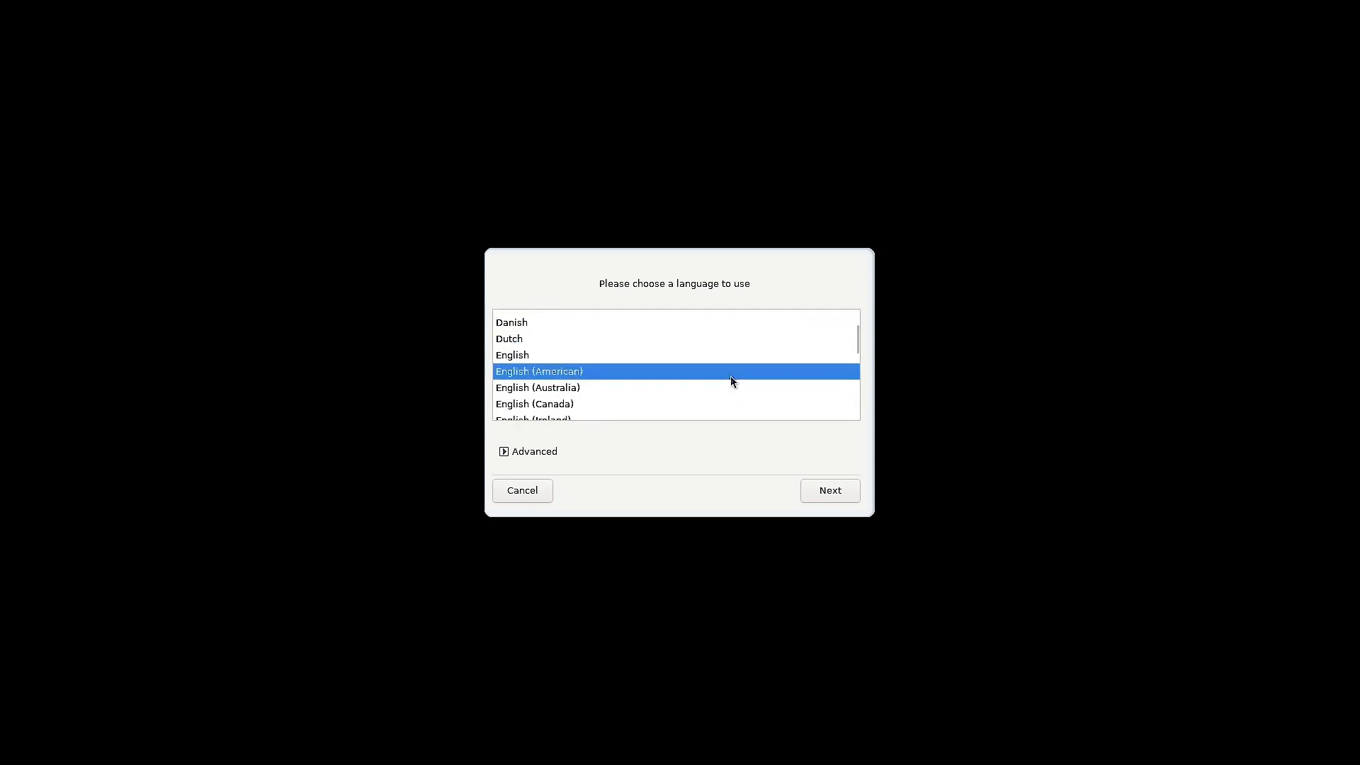
left_click(835, 490)
left_click(519, 355)
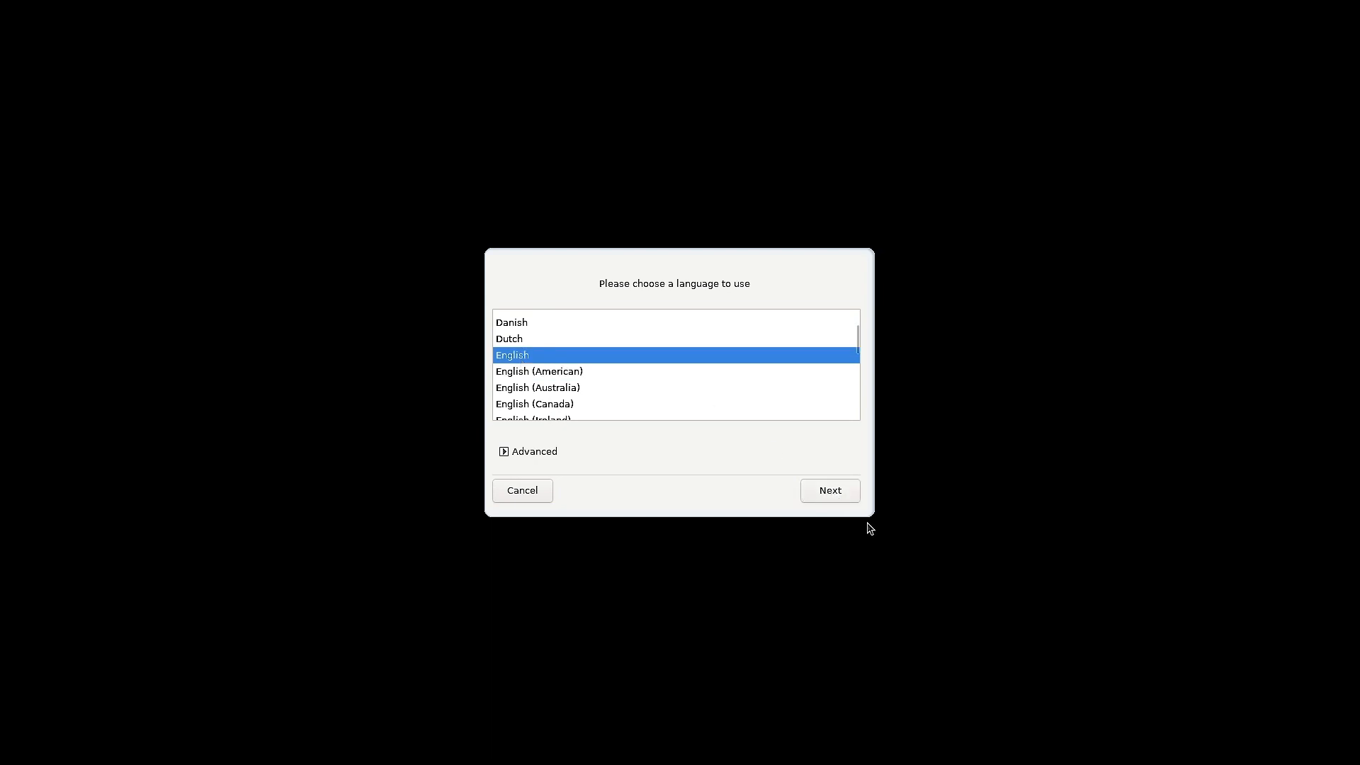
left_click(503, 453)
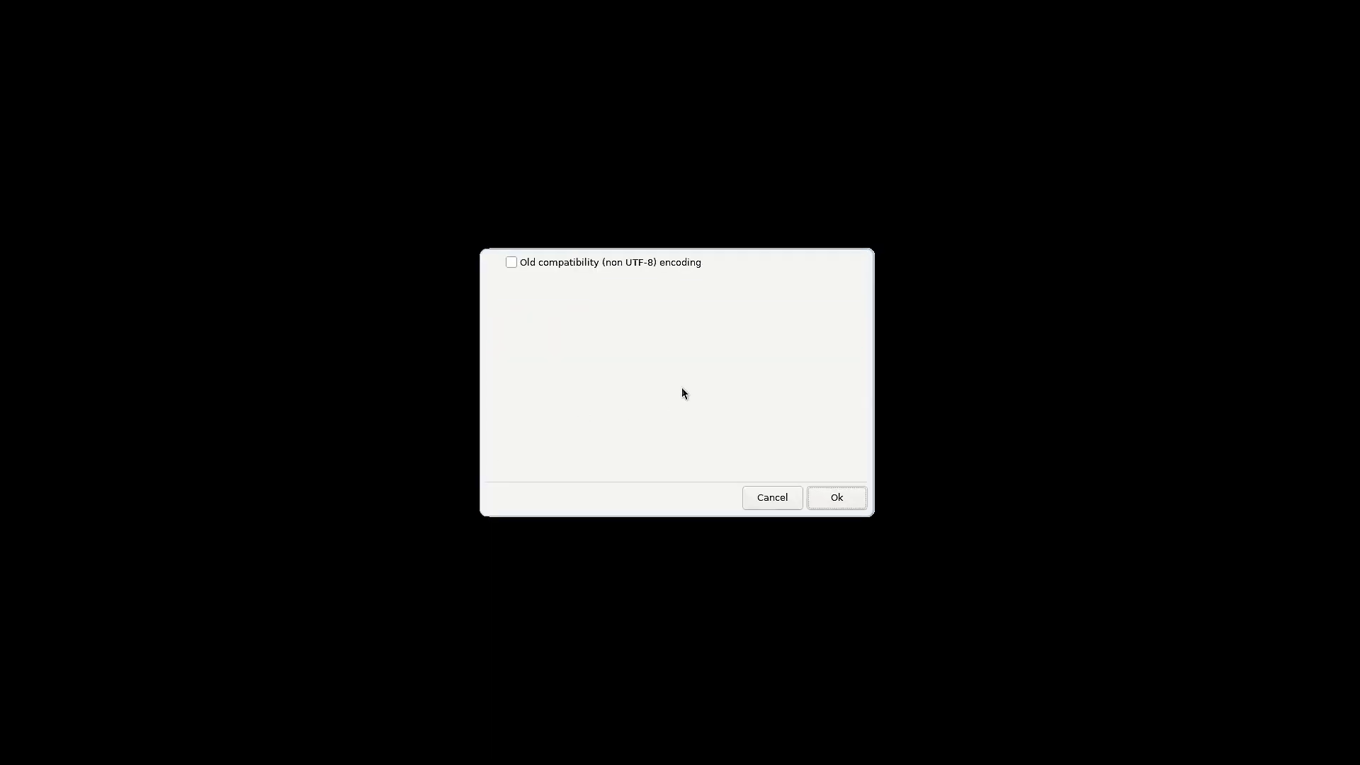
left_click(761, 498)
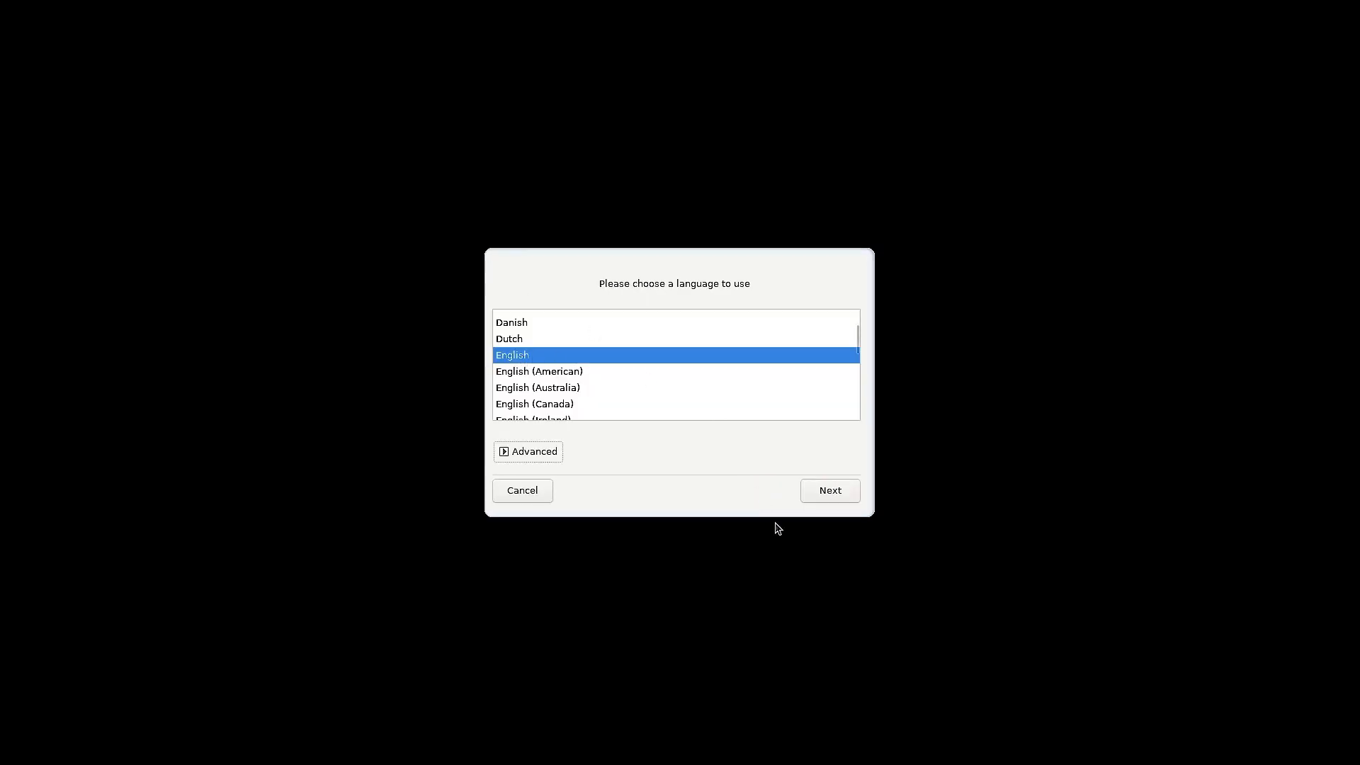
left_click(817, 488)
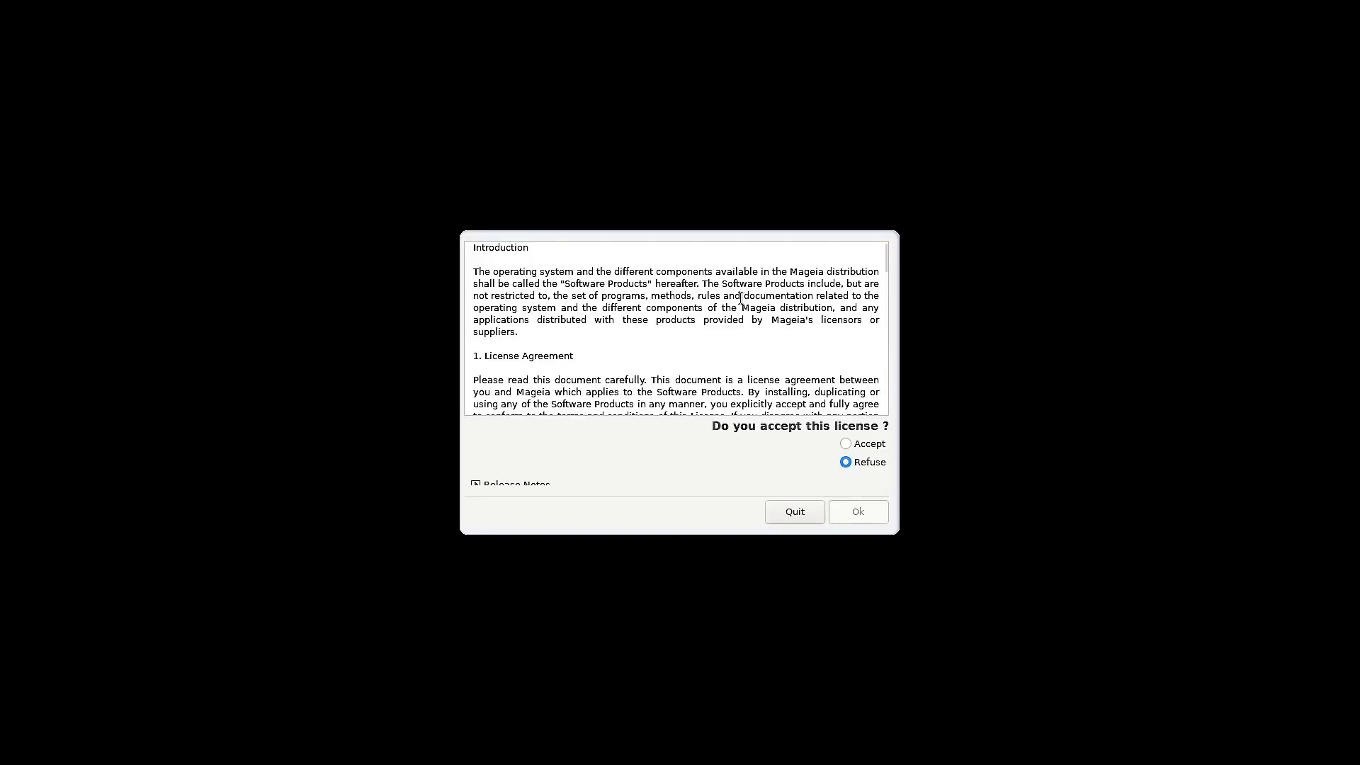
Accept the Mageia license agreement and continue to the time zone selection.
left_click(847, 444)
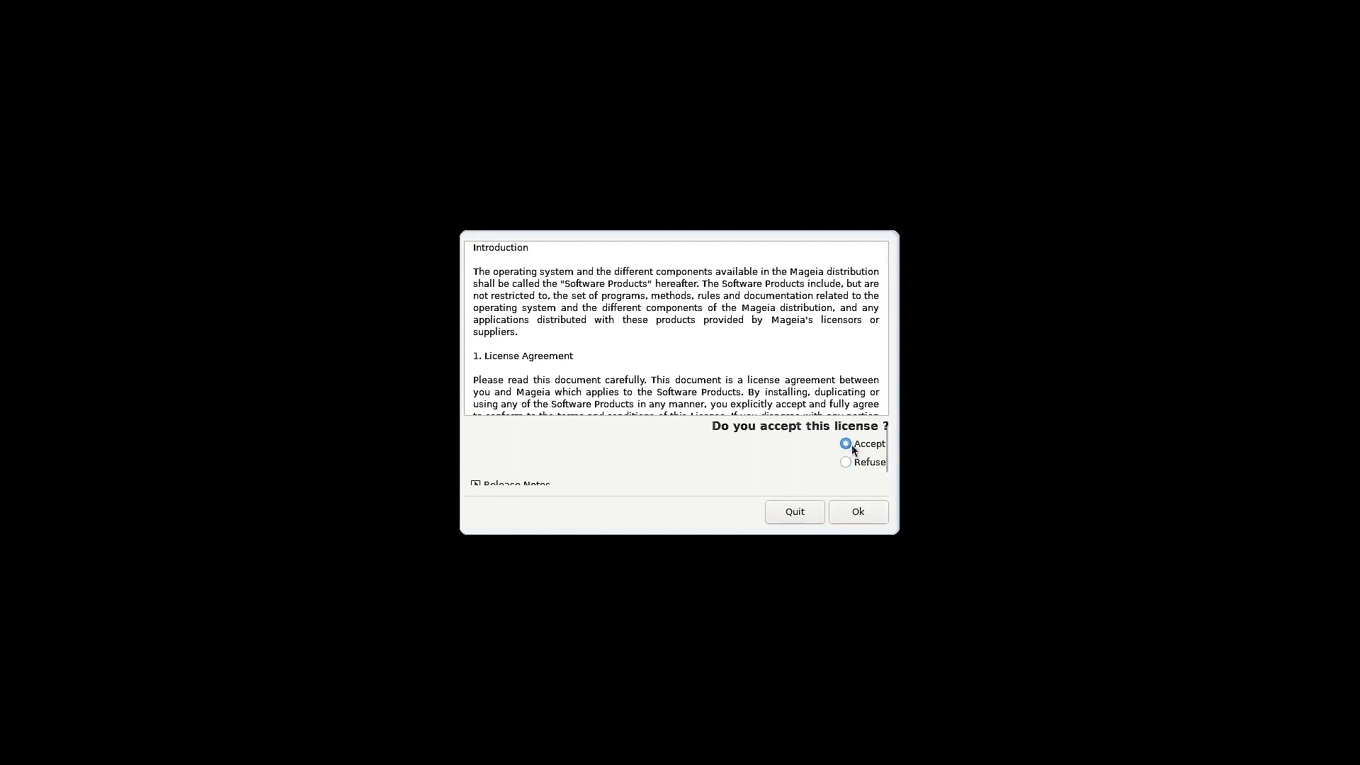
left_click(856, 513)
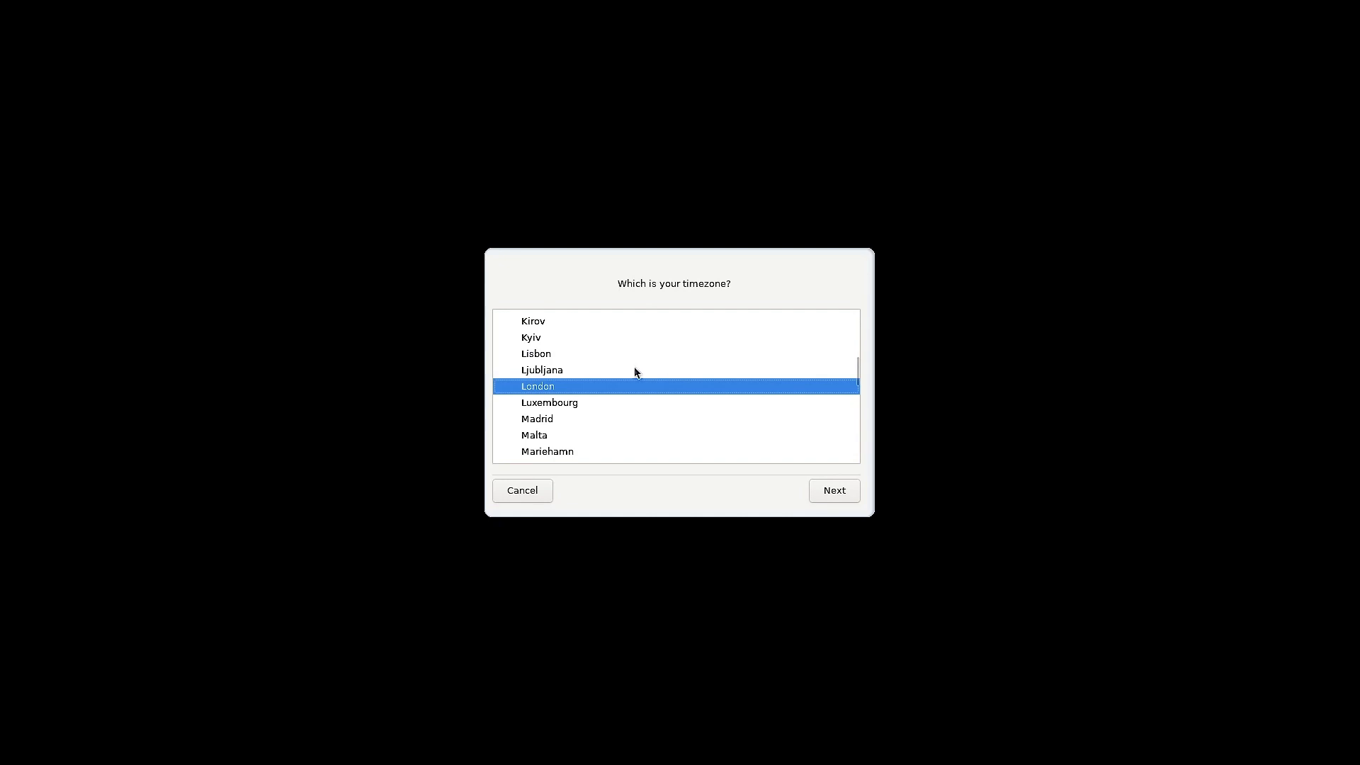
Look through the European time zones and the top-level regions before them, and collapse the Europe group.
scroll(611, 409, "down", 5)
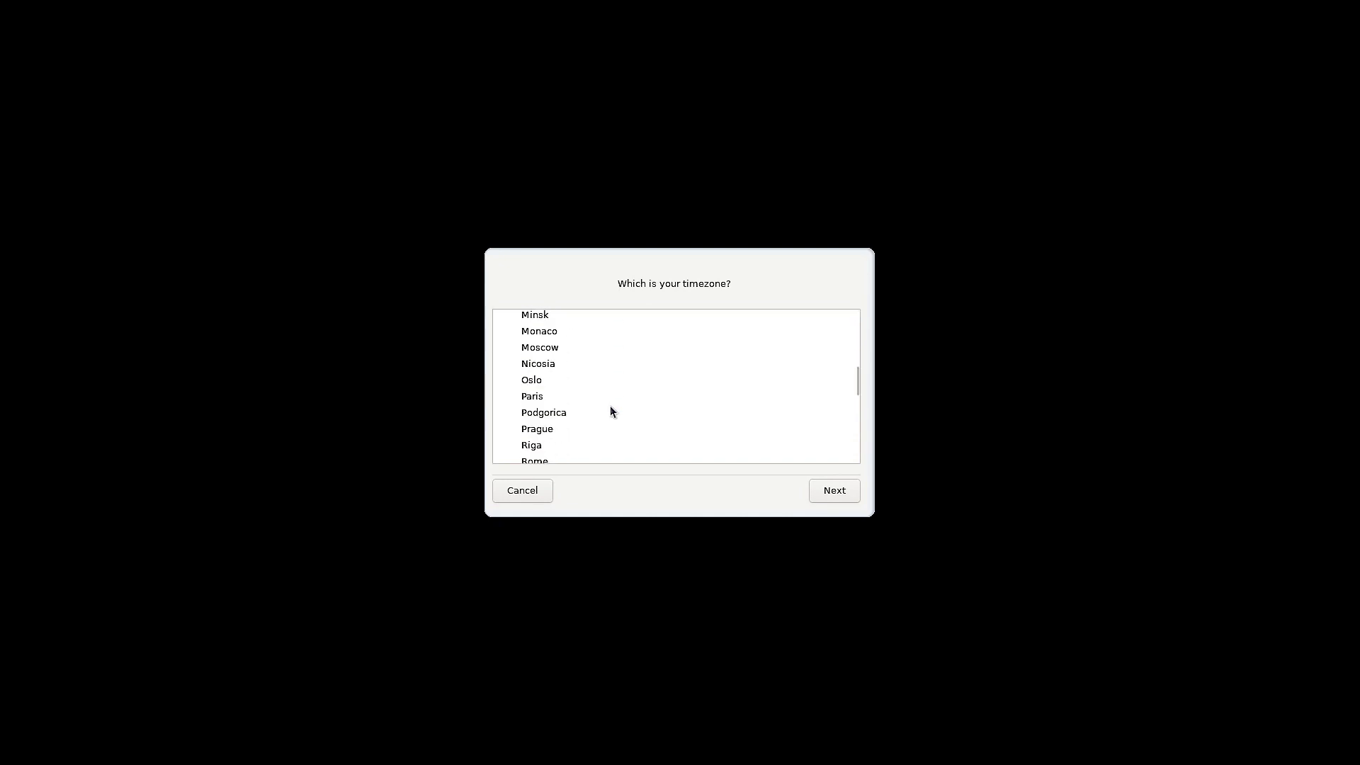
scroll(611, 410, "down", 6)
scroll(611, 411, "up", 3)
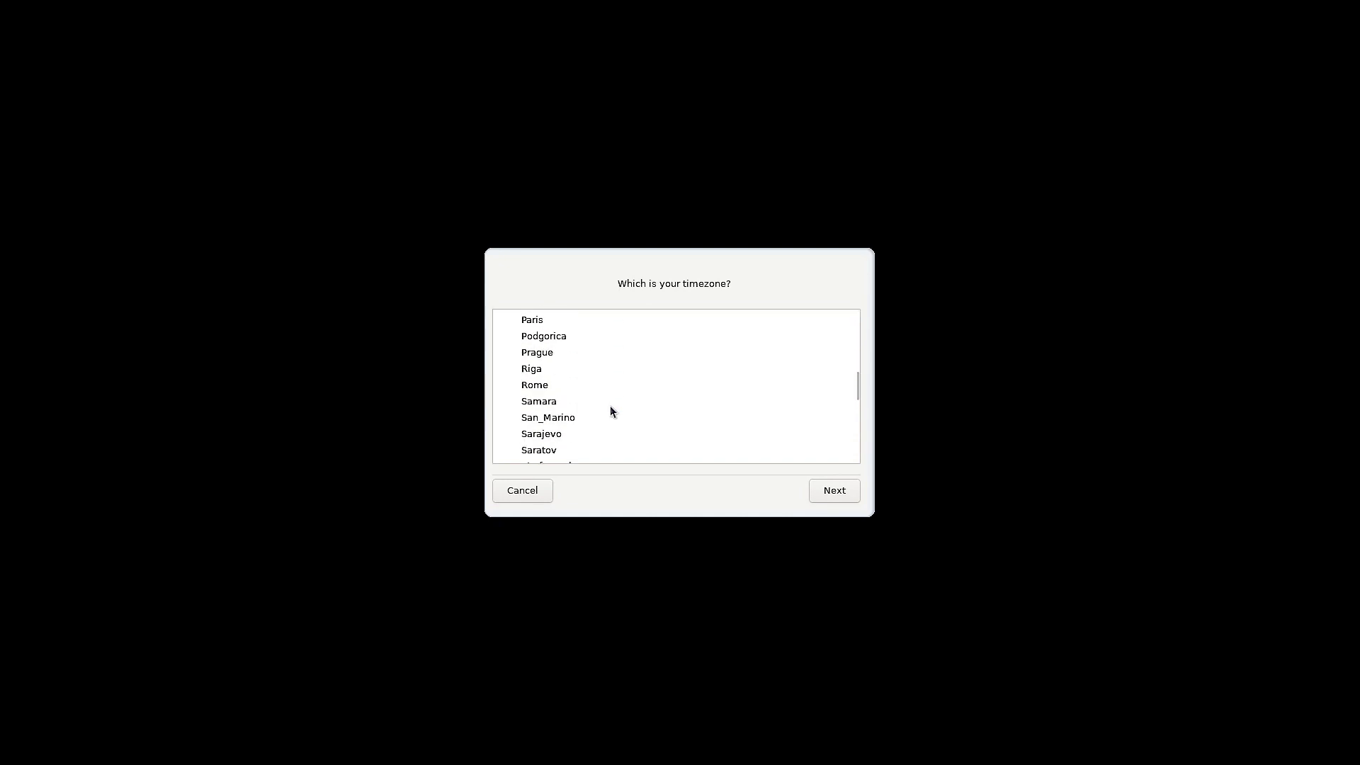
scroll(611, 411, "up", 7)
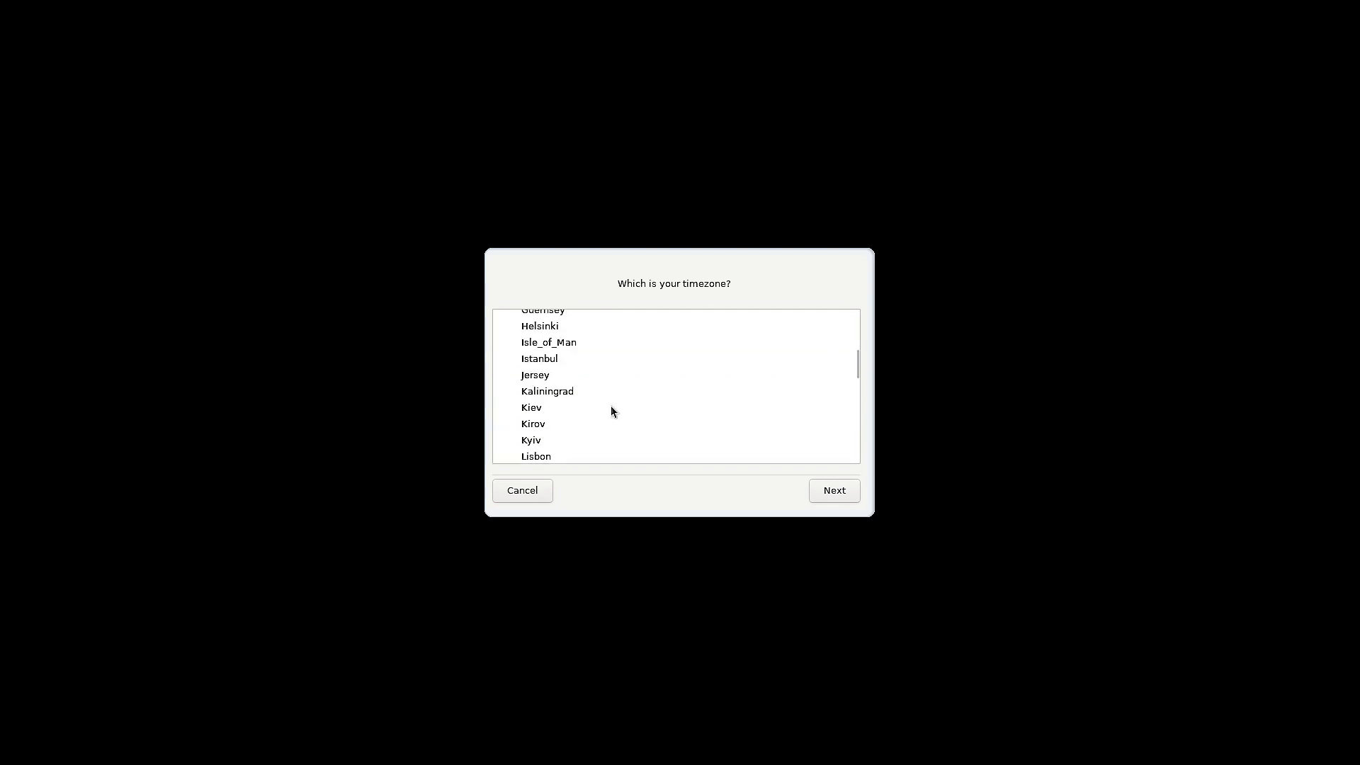
scroll(613, 410, "up", 5)
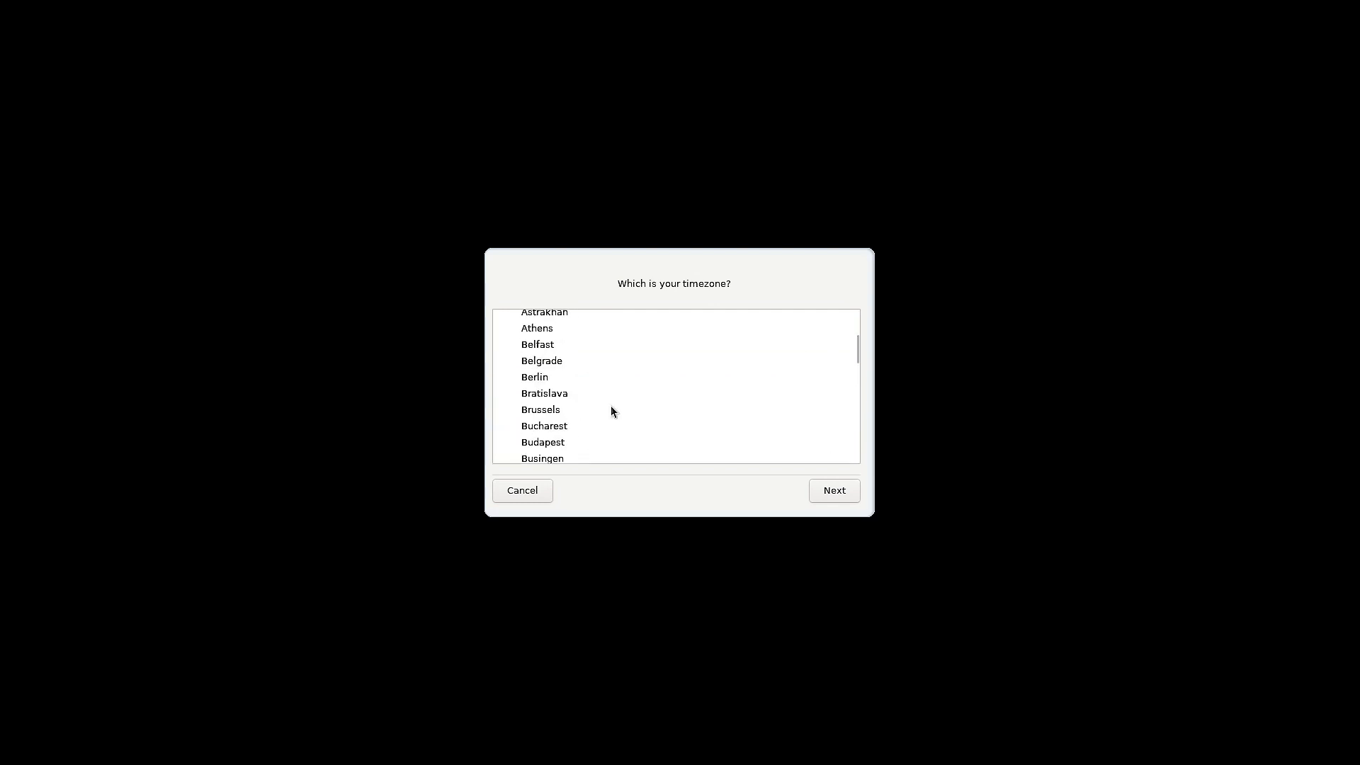
scroll(612, 411, "up", 2)
scroll(507, 348, "up", 4)
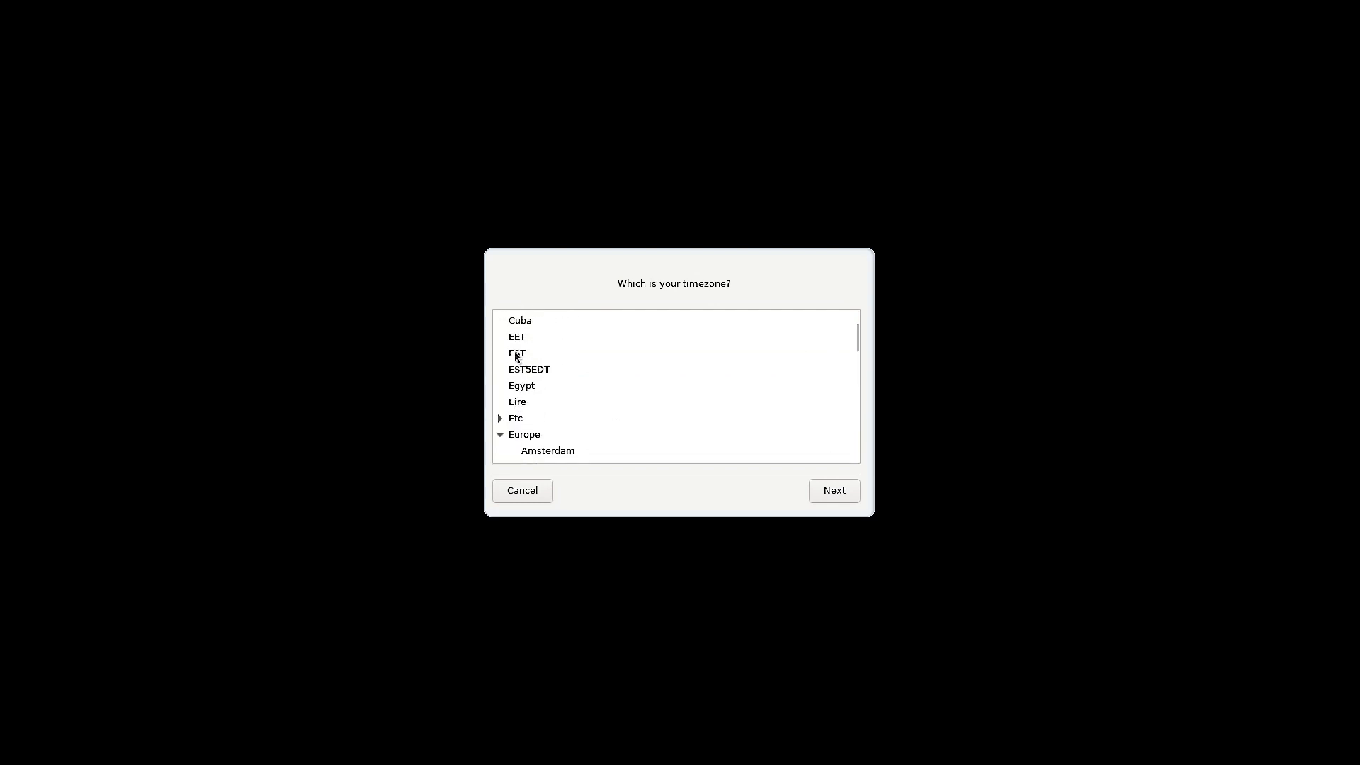
scroll(507, 422, "up", 1)
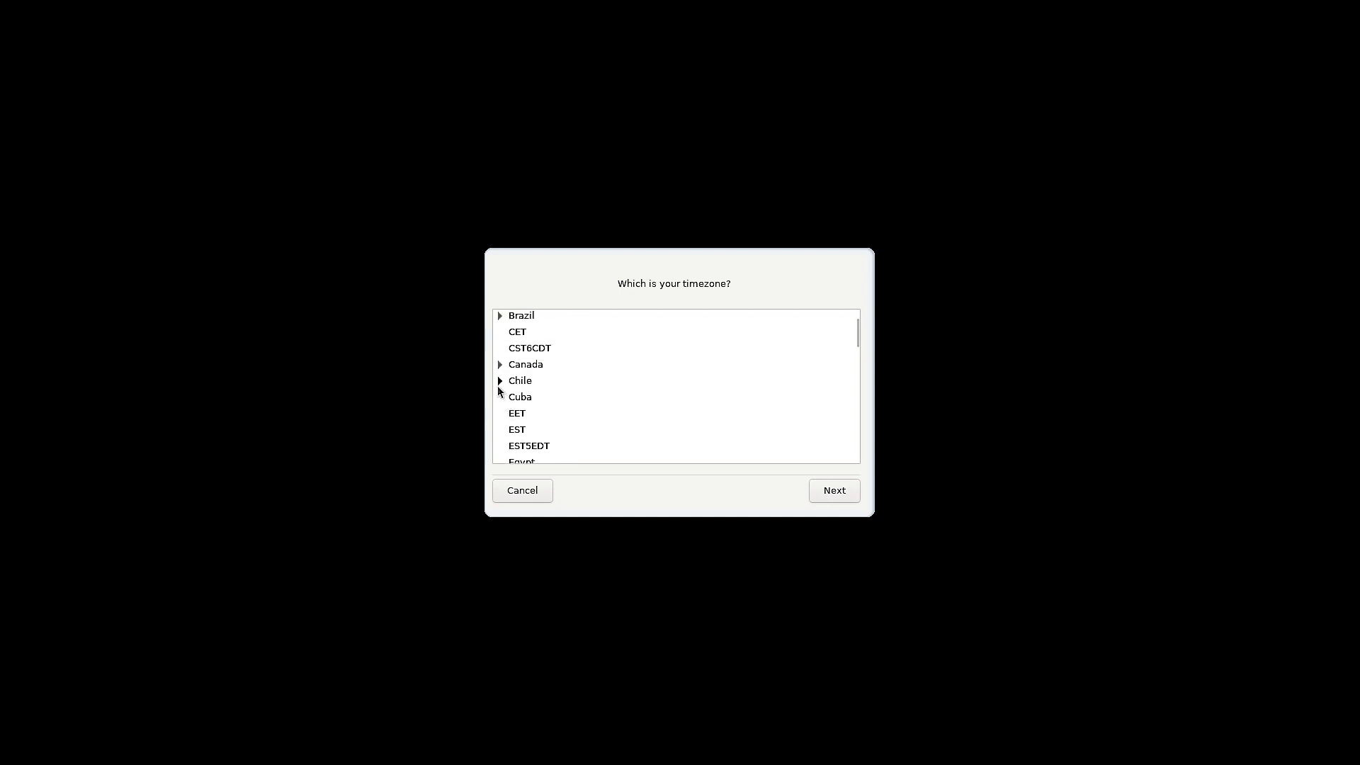
scroll(501, 389, "down", 3)
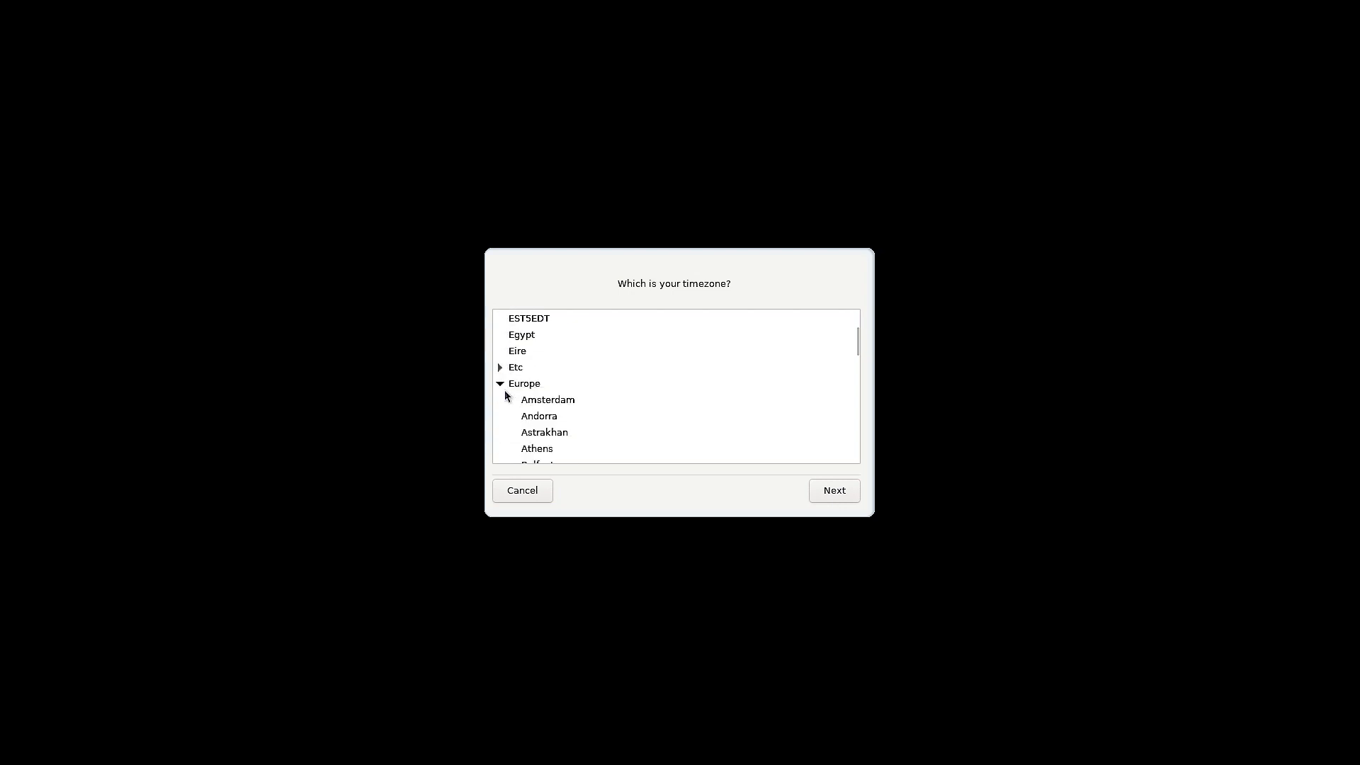
left_click(502, 384)
left_click(501, 383)
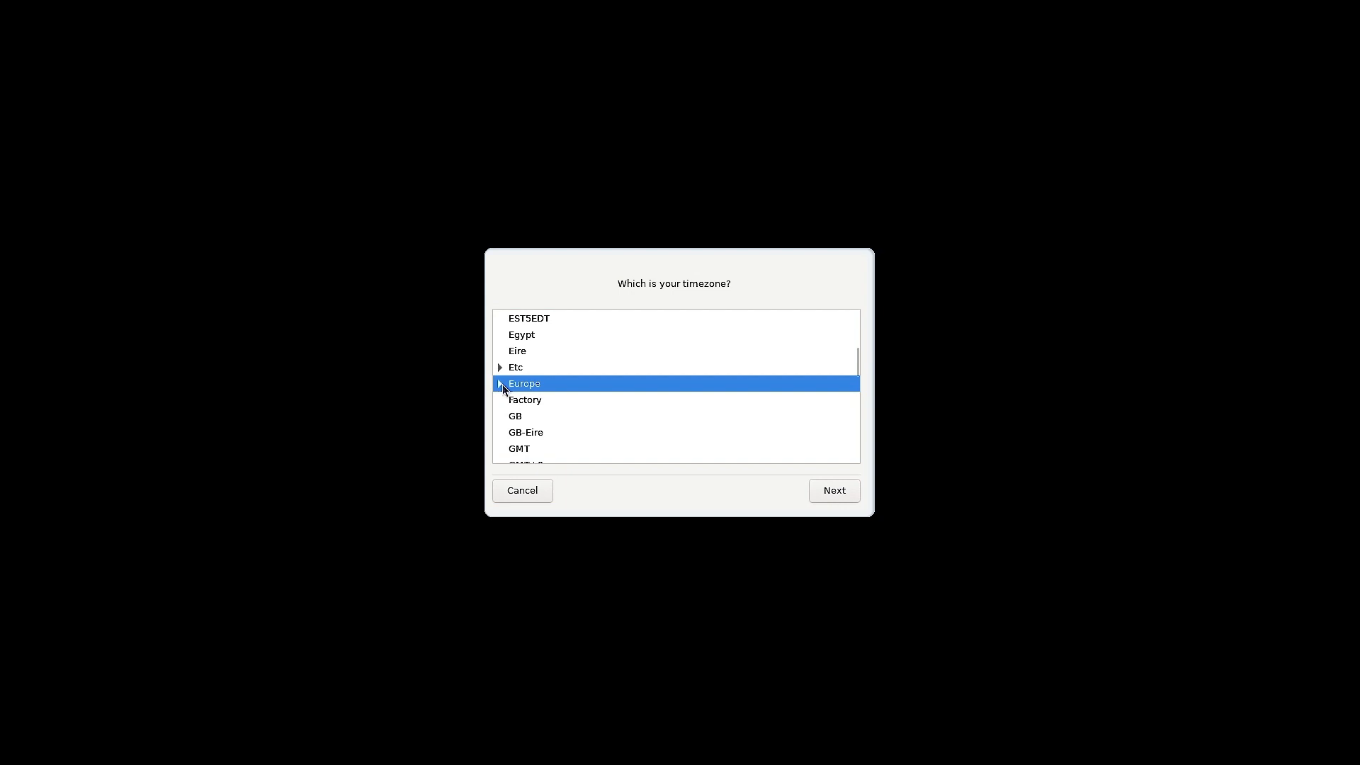
Expand the Indian group, look through its time zones and collapse it again.
scroll(503, 386, "down", 5)
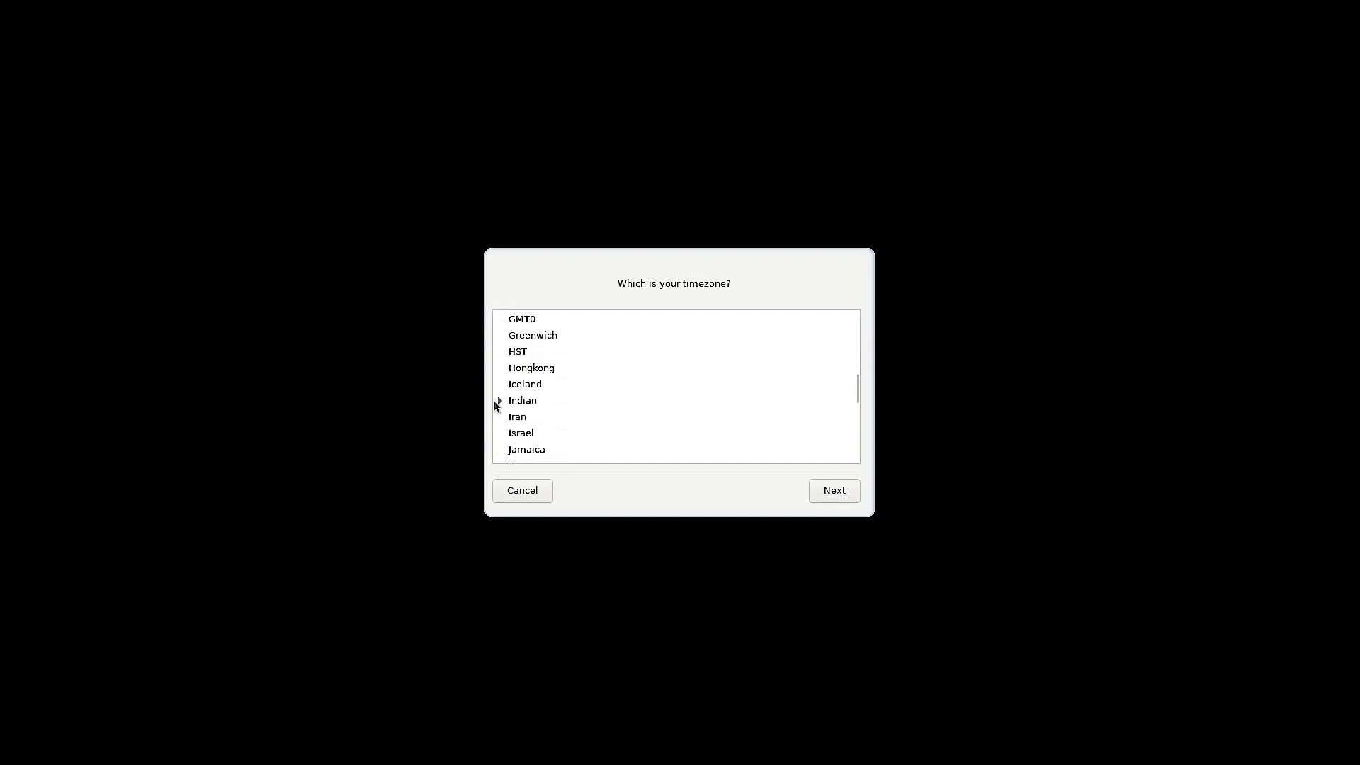
left_click(499, 401)
scroll(583, 401, "down", 4)
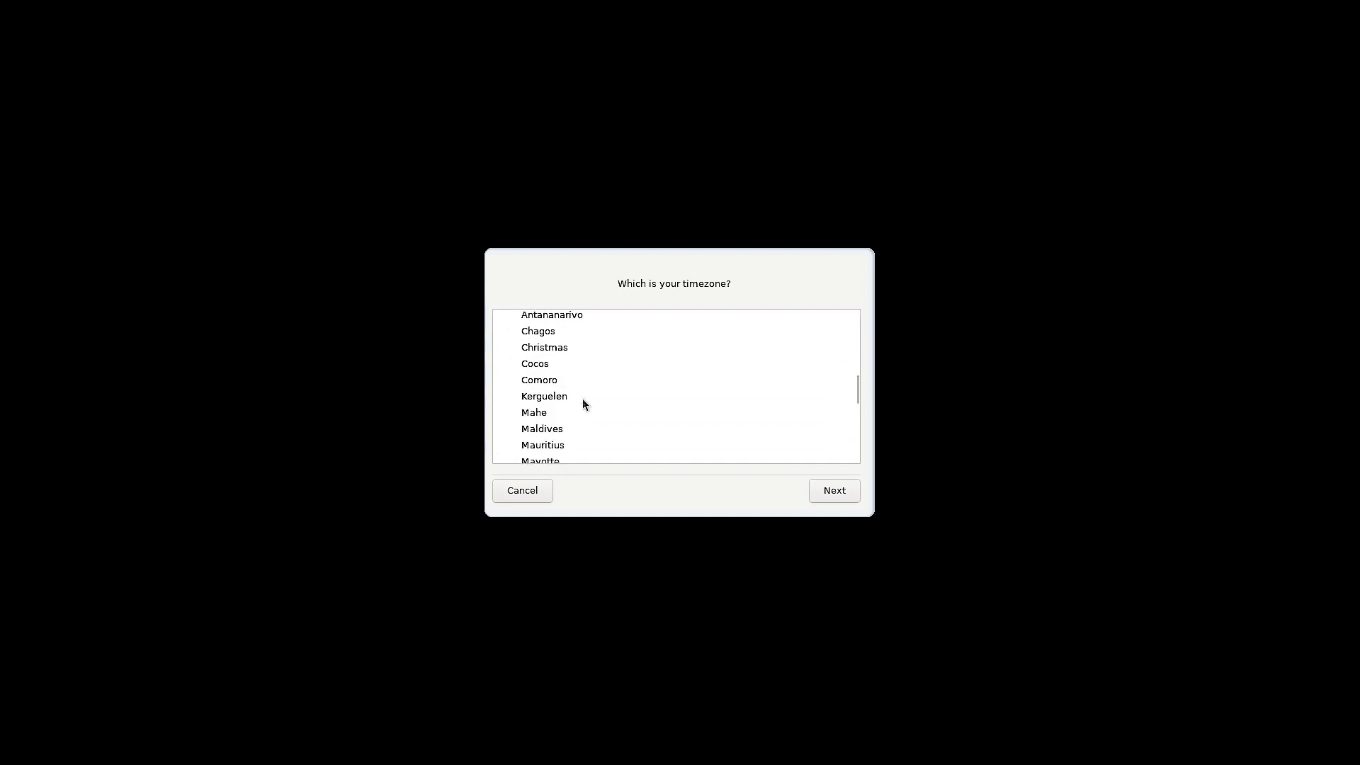
scroll(582, 401, "down", 2)
scroll(582, 402, "up", 4)
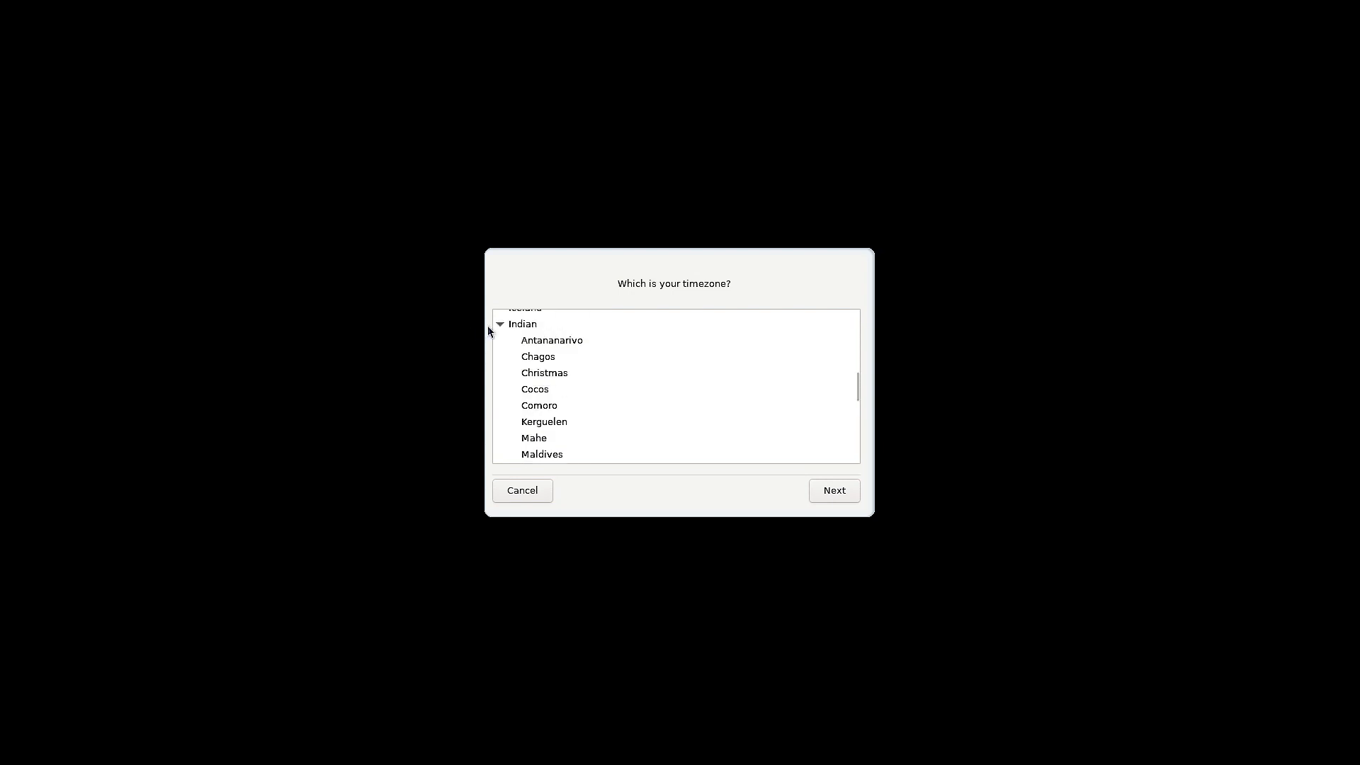
left_click(499, 325)
Choose Calcutta in the Asia group as the time zone and continue to the clock settings.
scroll(632, 388, "down", 2)
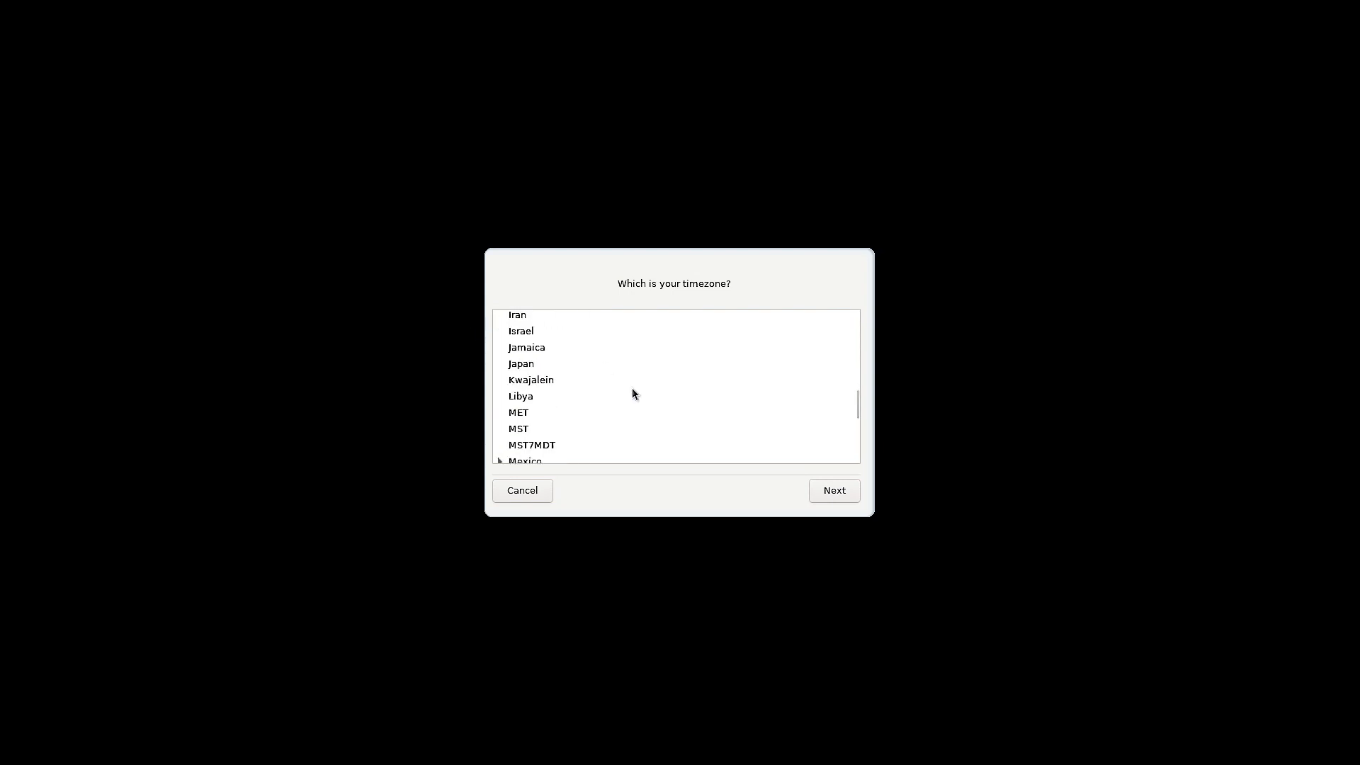
scroll(633, 390, "down", 6)
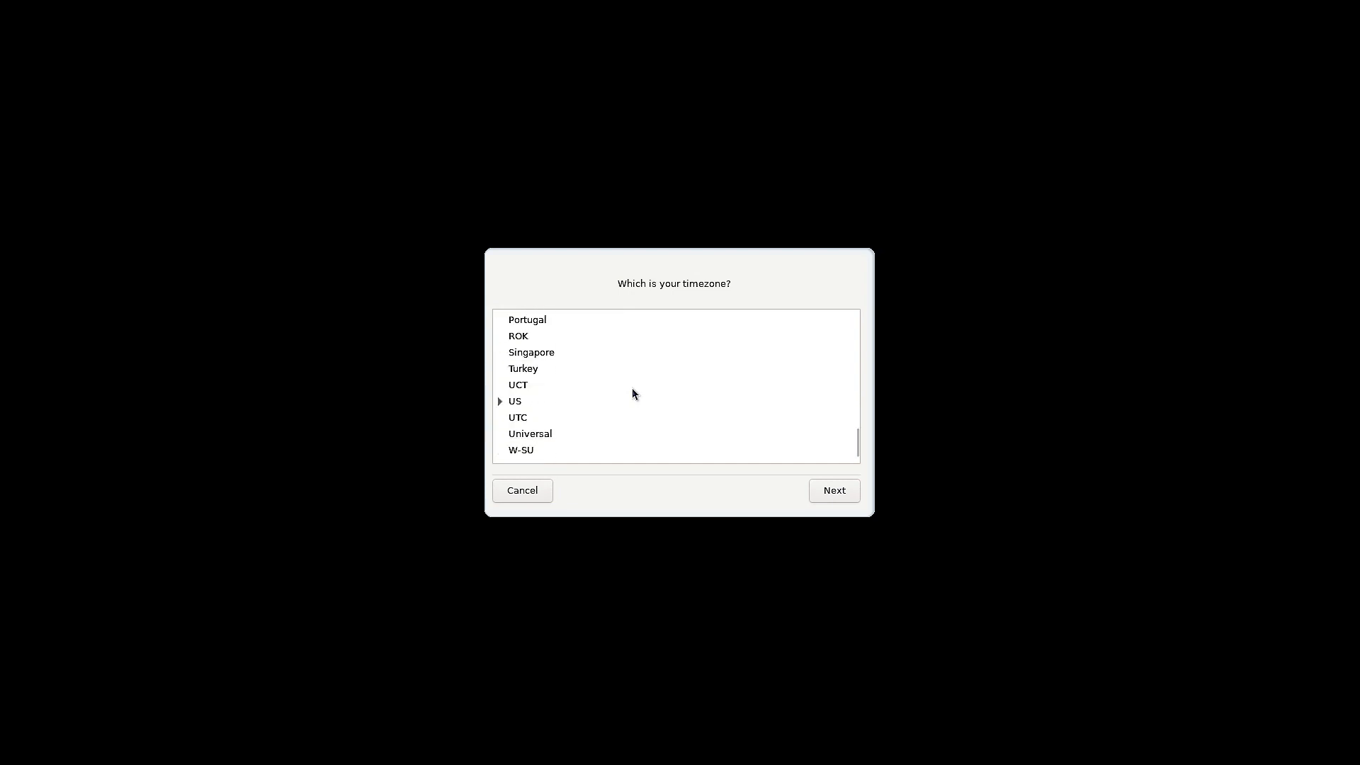
scroll(632, 393, "up", 7)
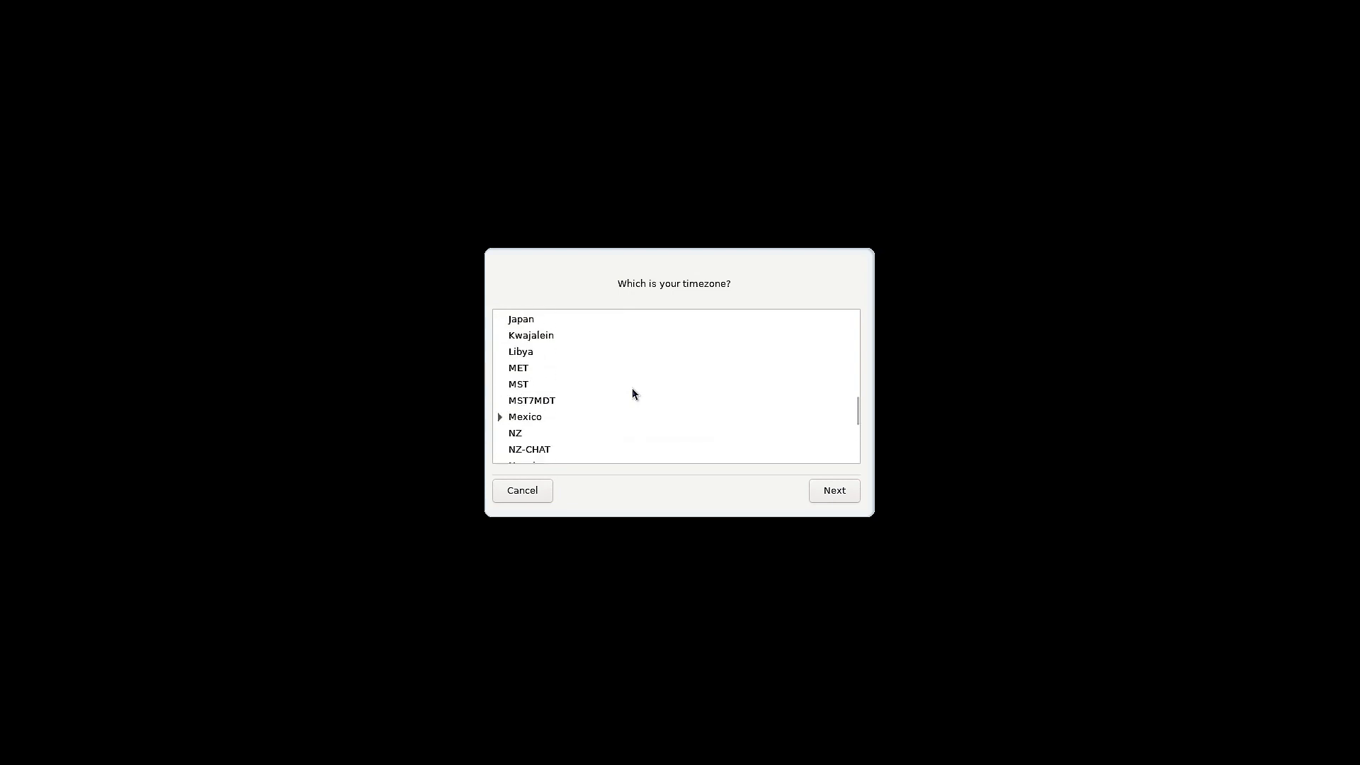
scroll(632, 394, "up", 3)
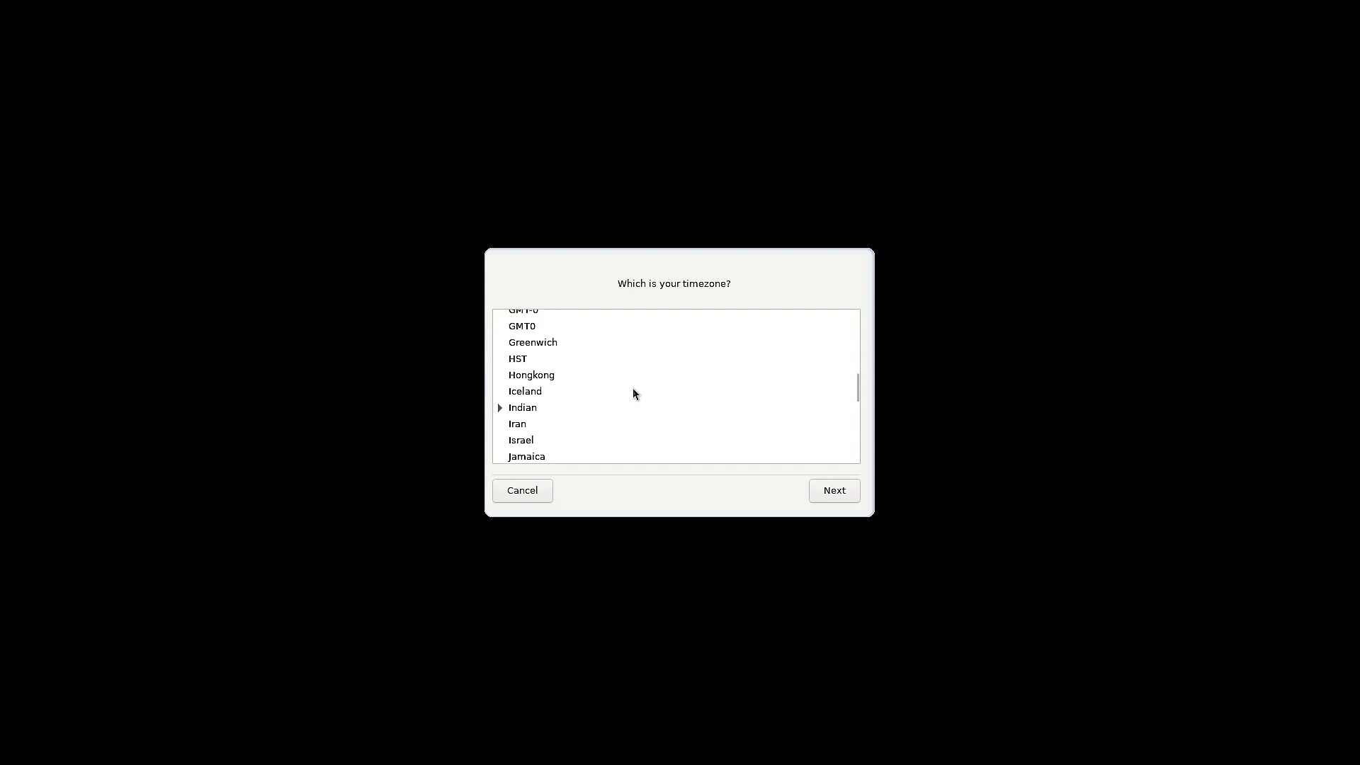
scroll(632, 388, "up", 6)
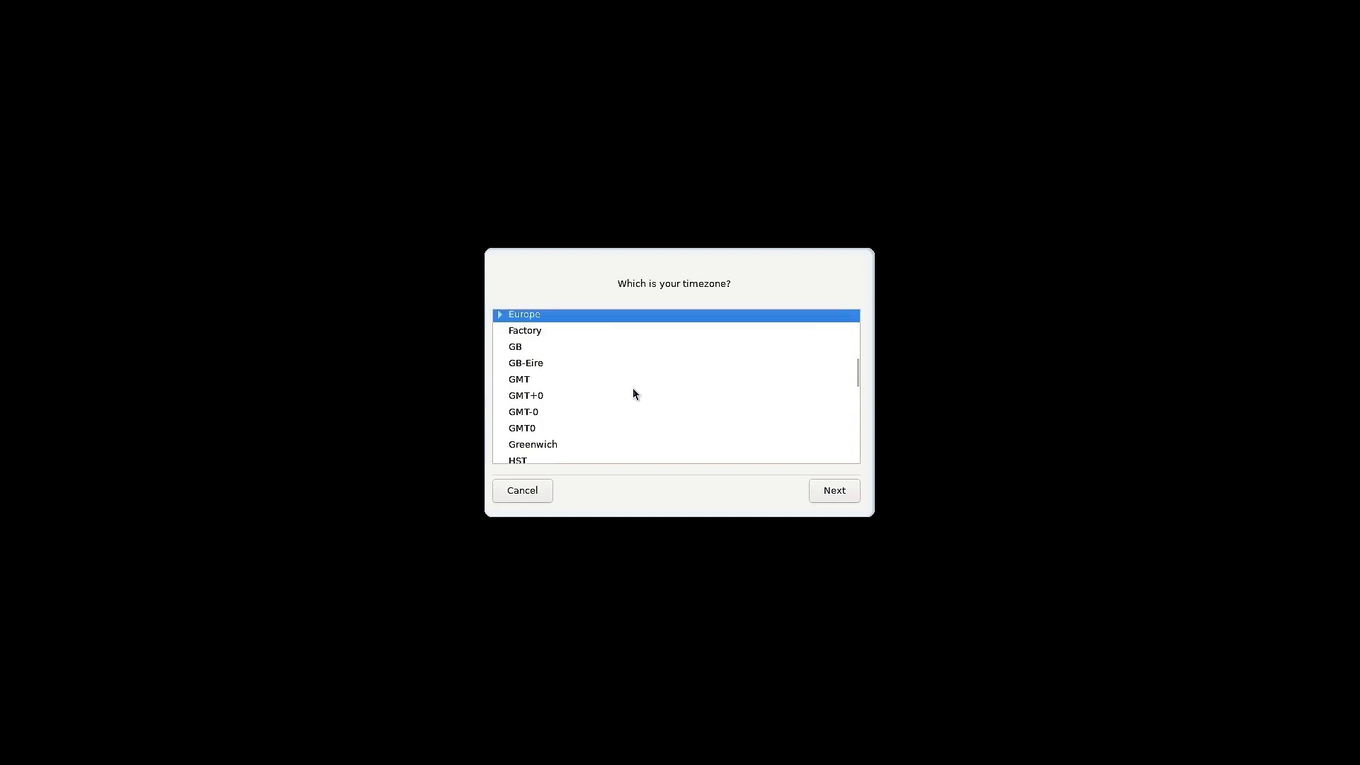
scroll(632, 388, "up", 5)
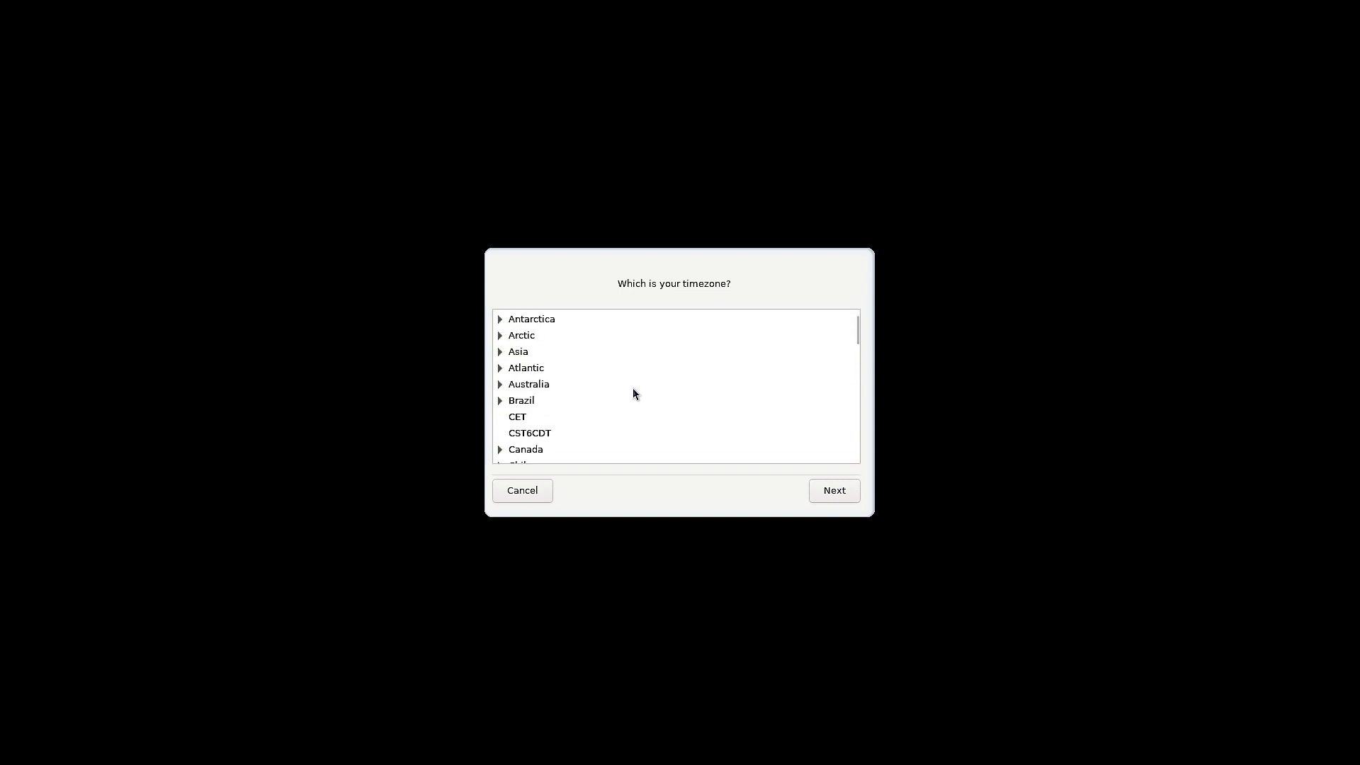
left_click(500, 352)
scroll(645, 383, "down", 4)
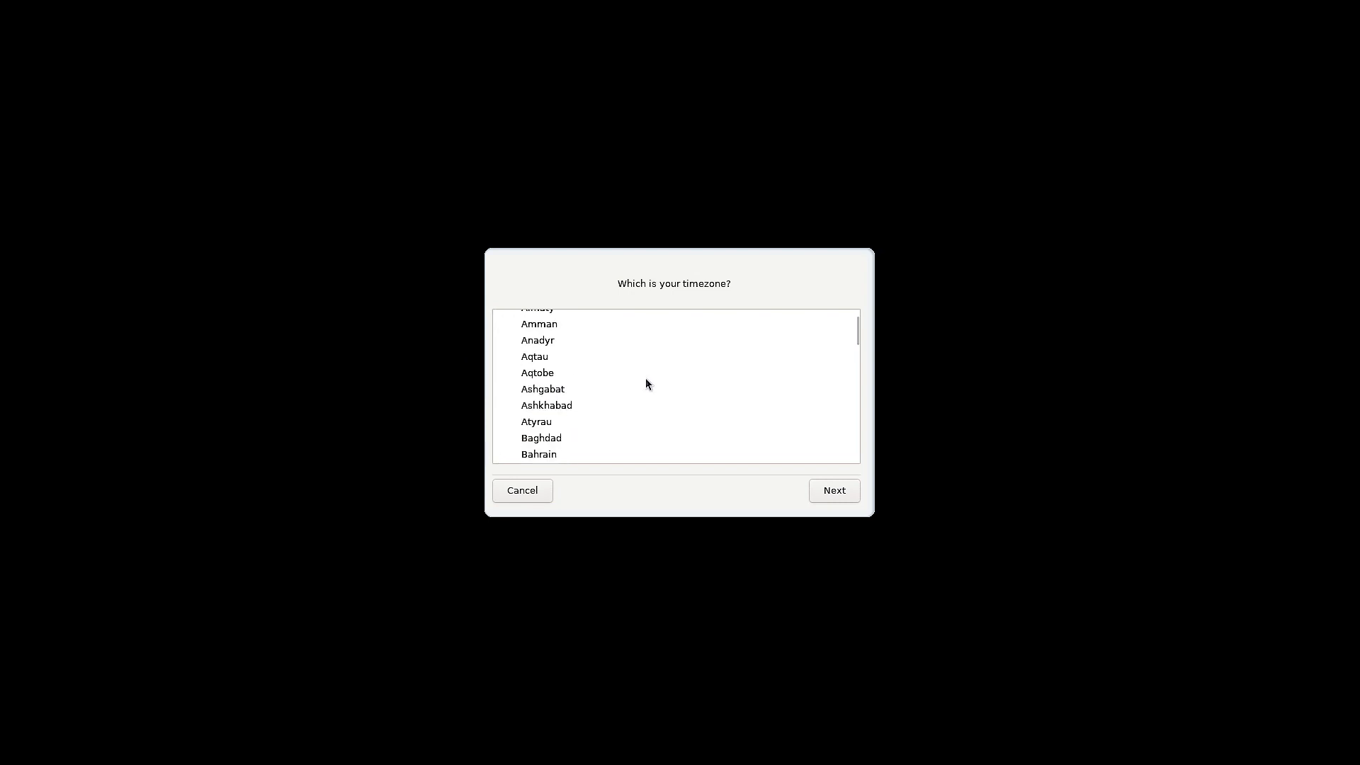
scroll(644, 383, "down", 1)
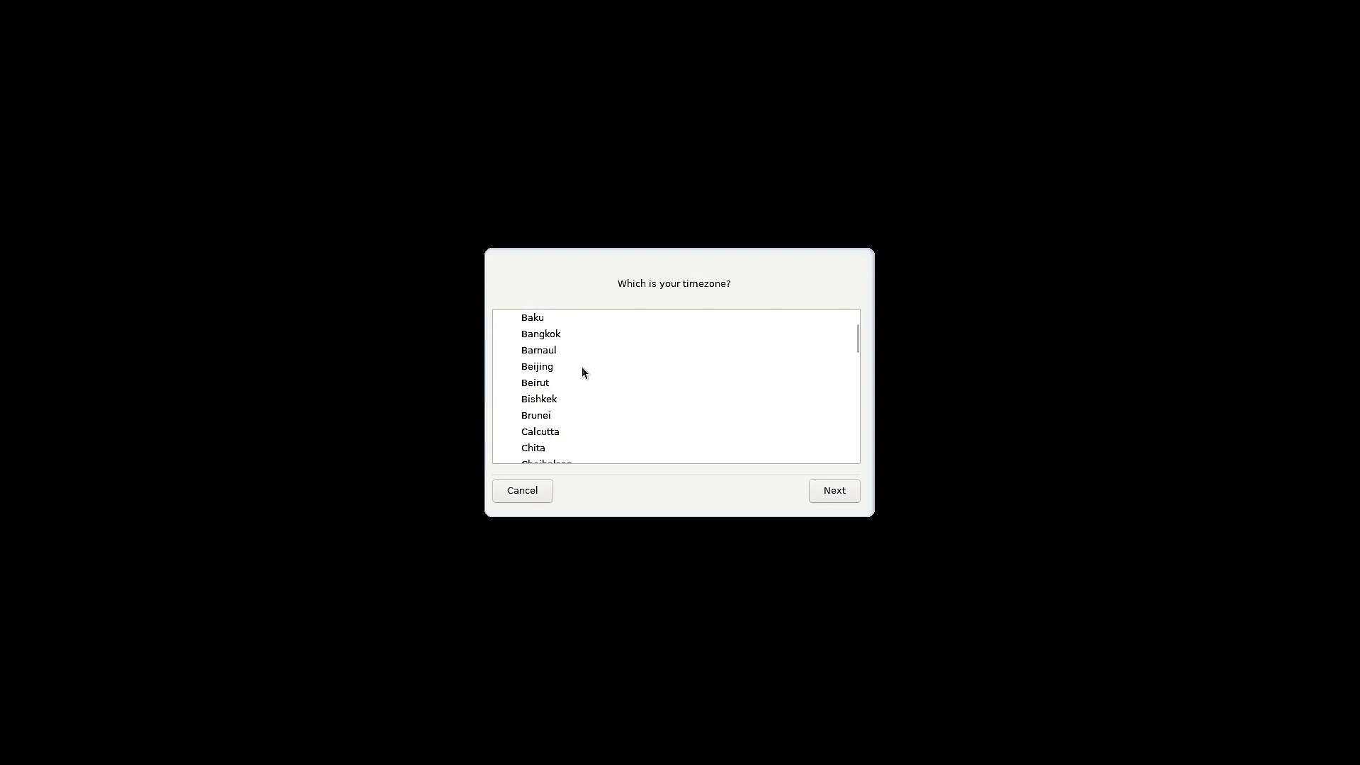
left_click(557, 430)
left_click(834, 490)
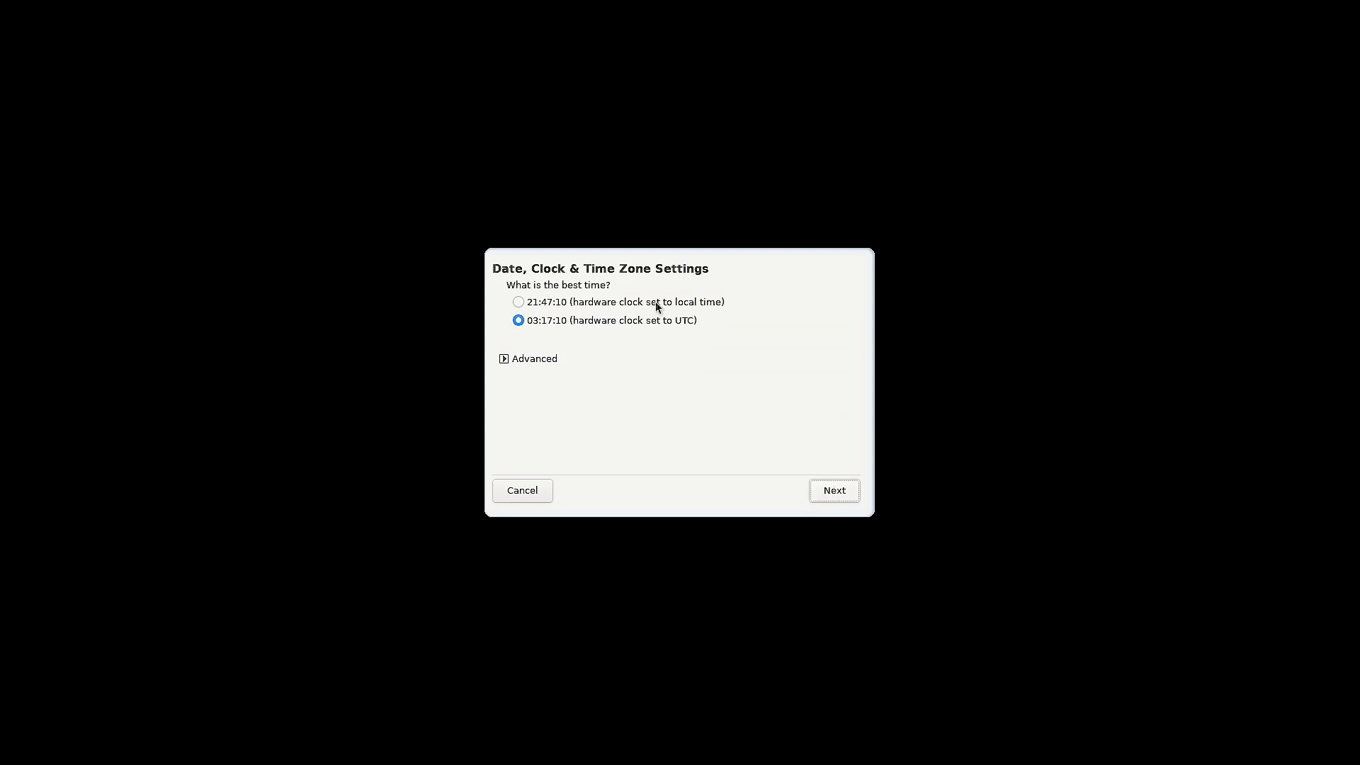
Enable automatic NTP time synchronization with all servers, and continue with the hardware clock set to UTC.
left_click(503, 358)
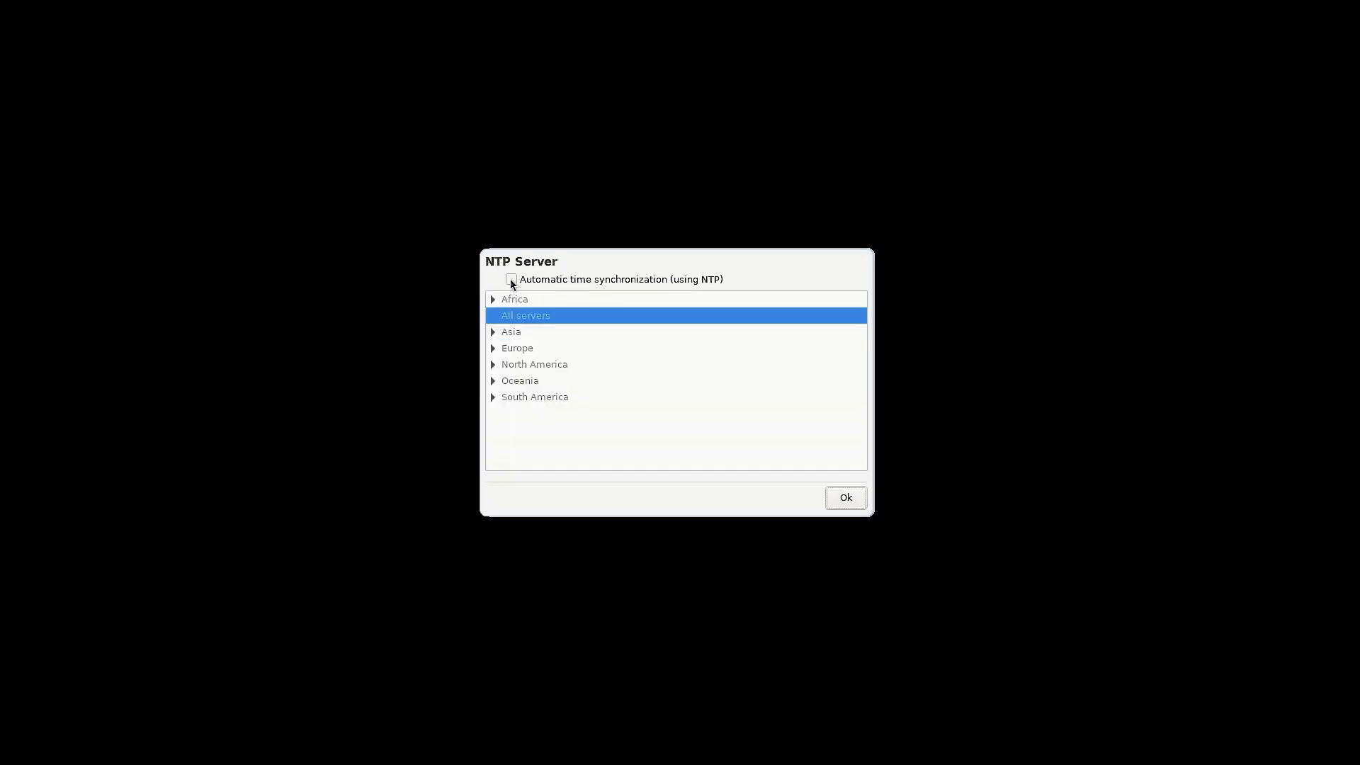
left_click(510, 280)
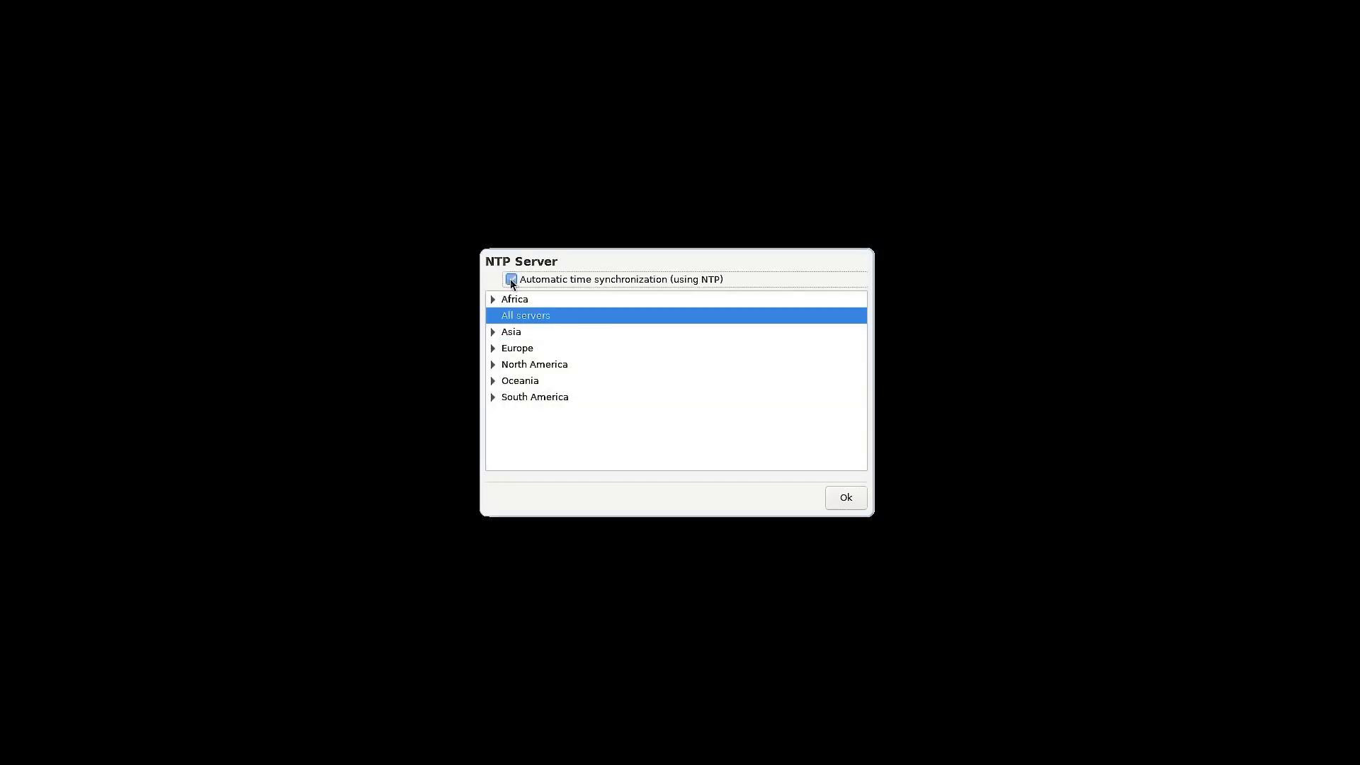
left_click(840, 495)
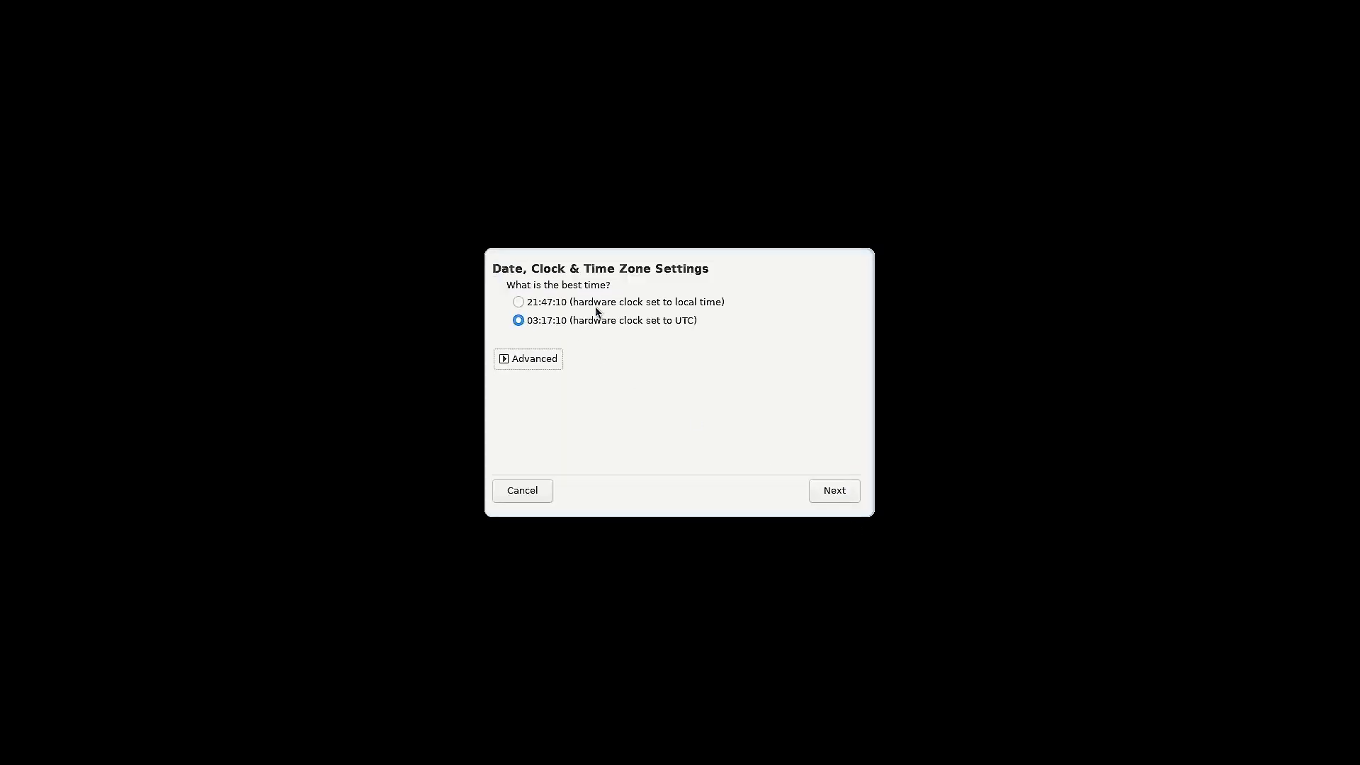
left_click(830, 492)
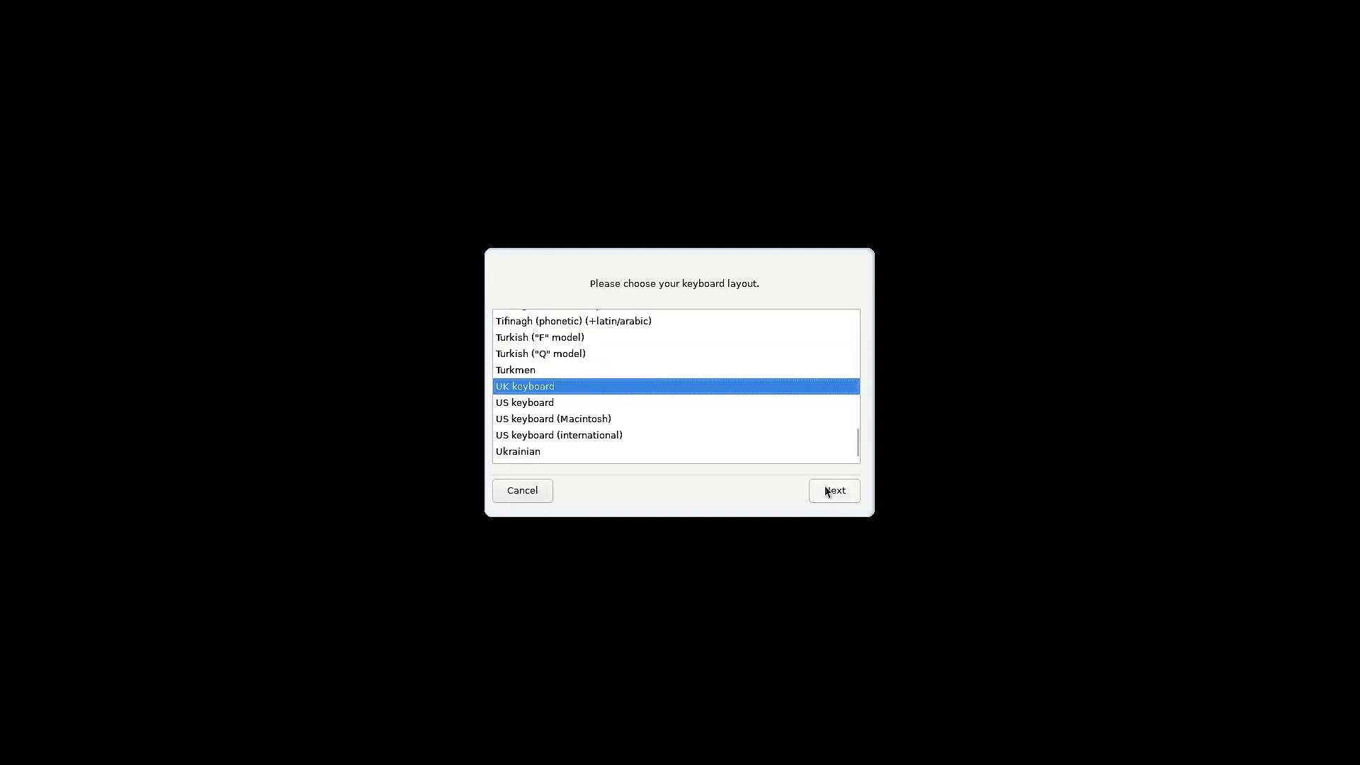
Look through the full list of keyboard layouts offered for the live system.
scroll(606, 389, "down", 2)
scroll(606, 390, "up", 3)
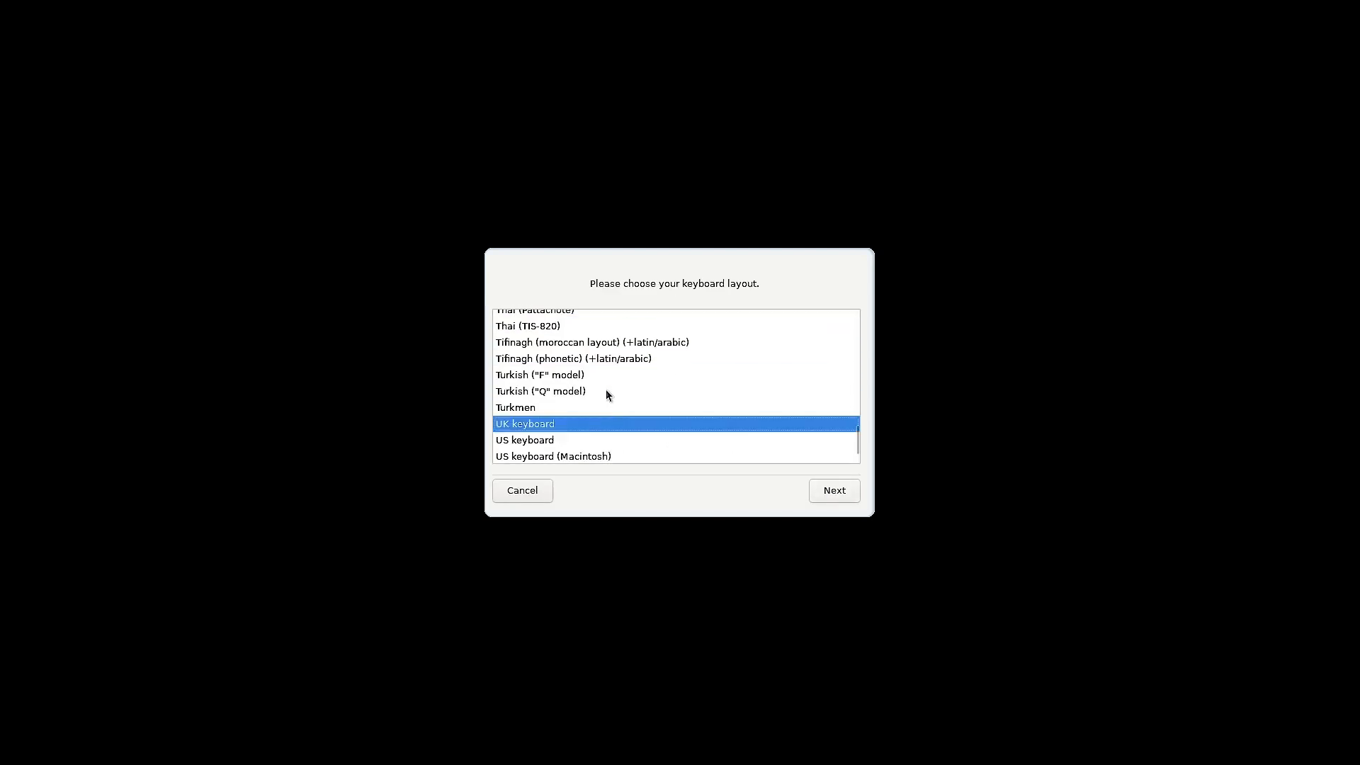
scroll(606, 391, "up", 15)
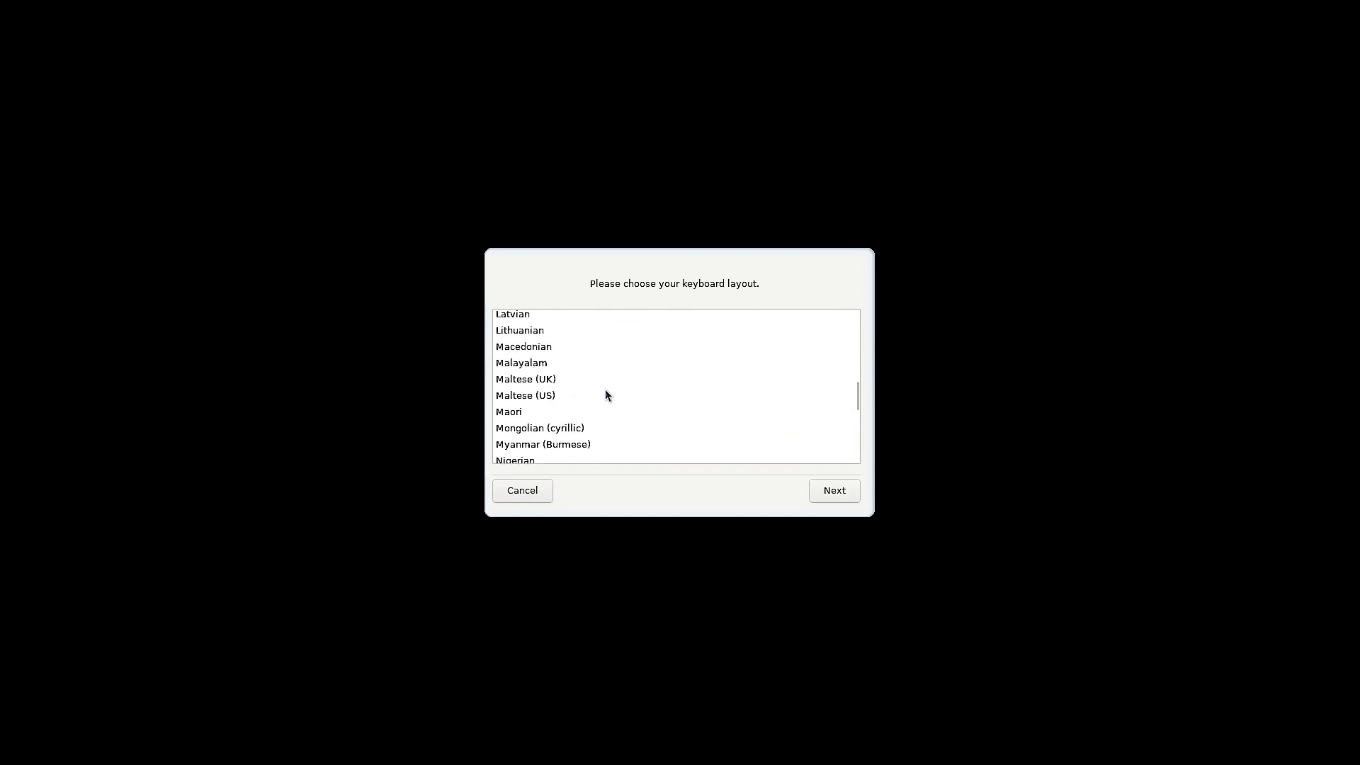
scroll(605, 394, "up", 8)
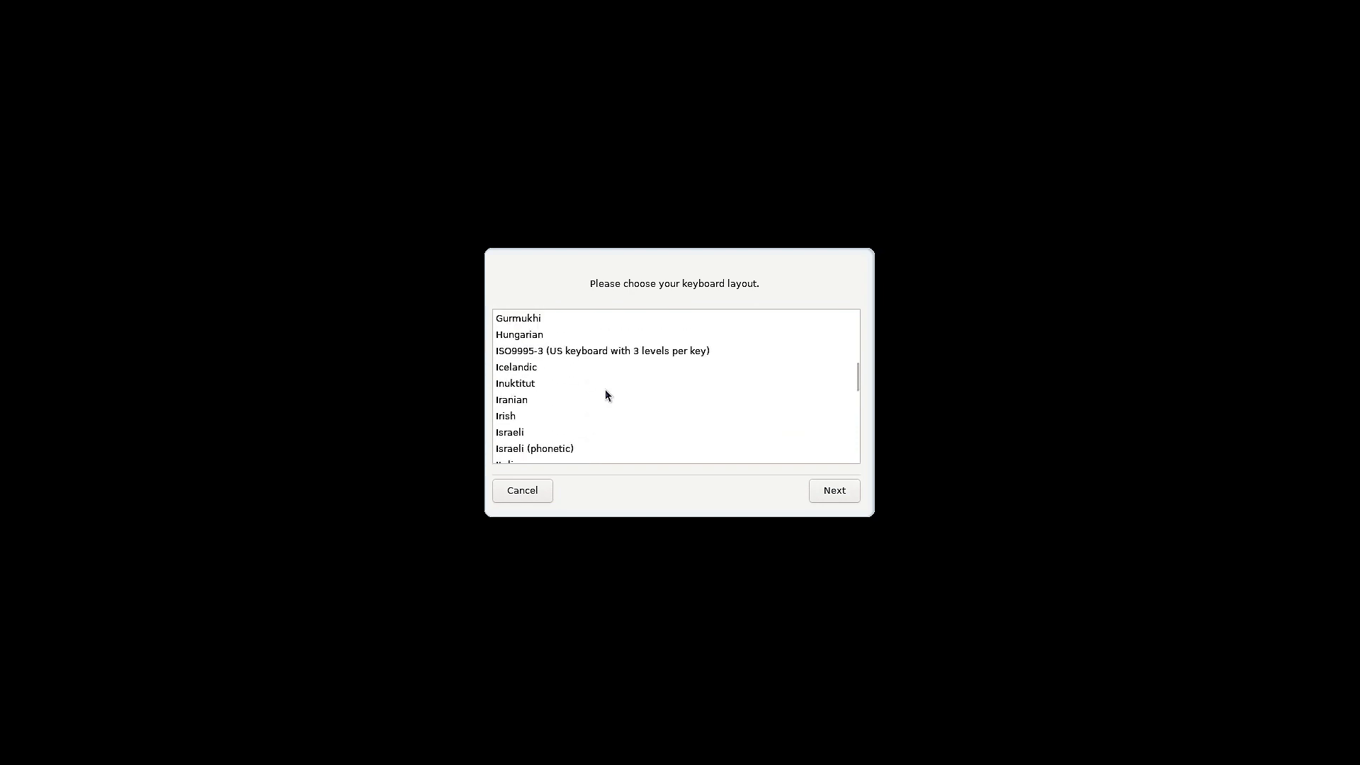
scroll(606, 395, "up", 7)
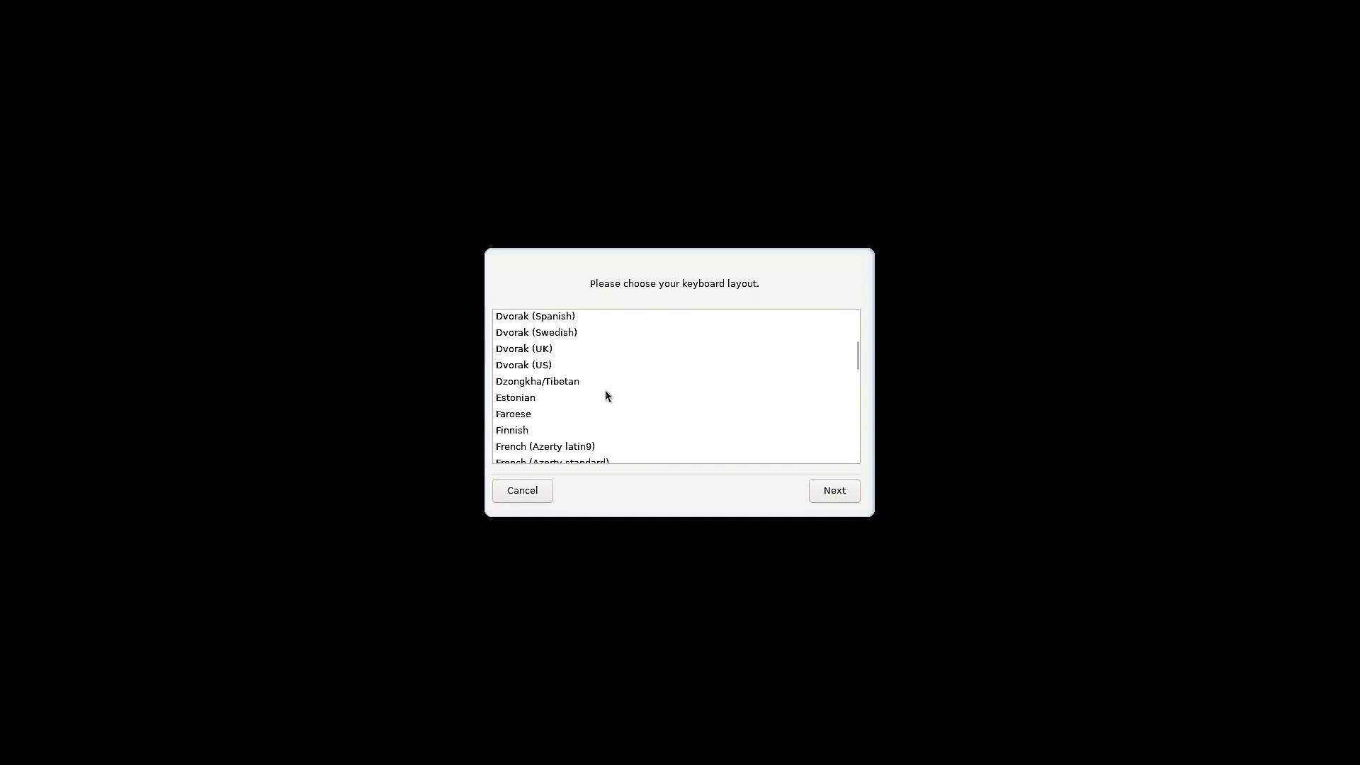
scroll(605, 396, "up", 10)
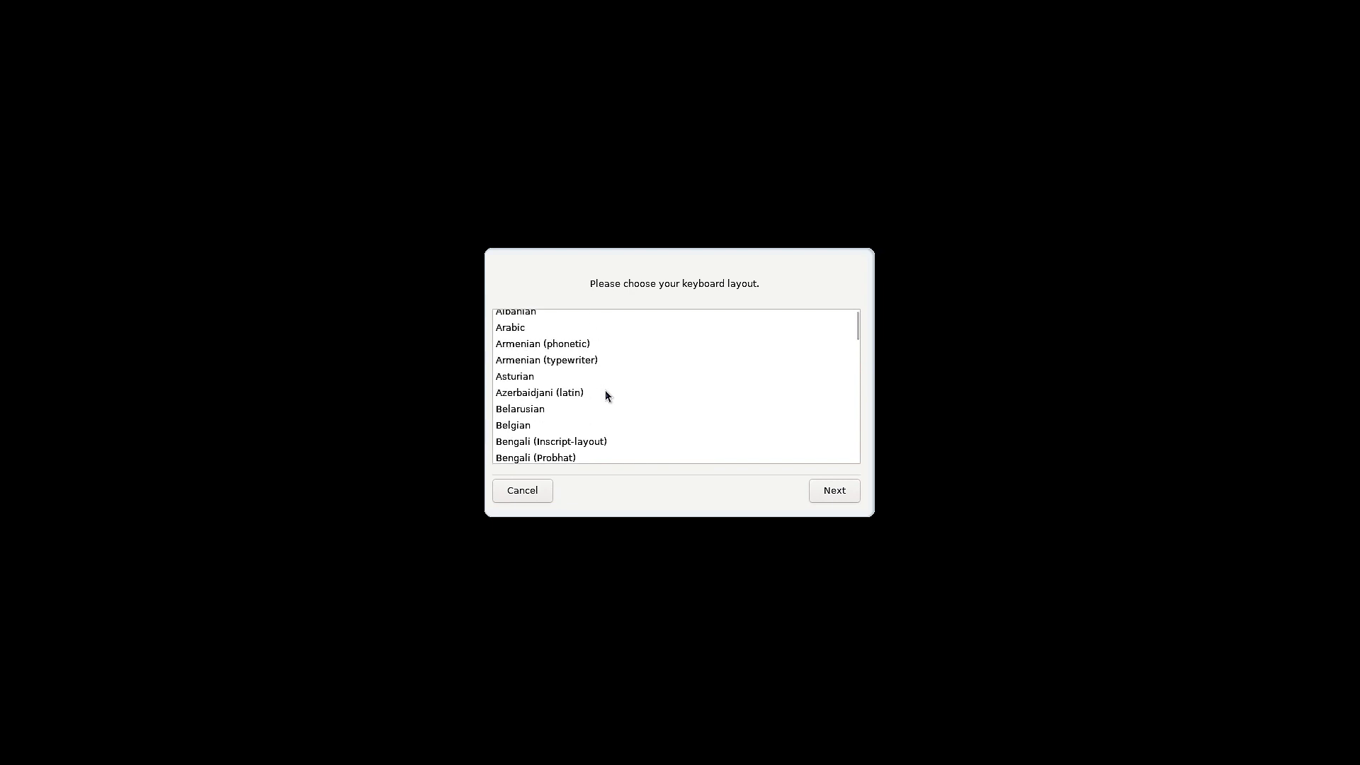
scroll(605, 395, "down", 5)
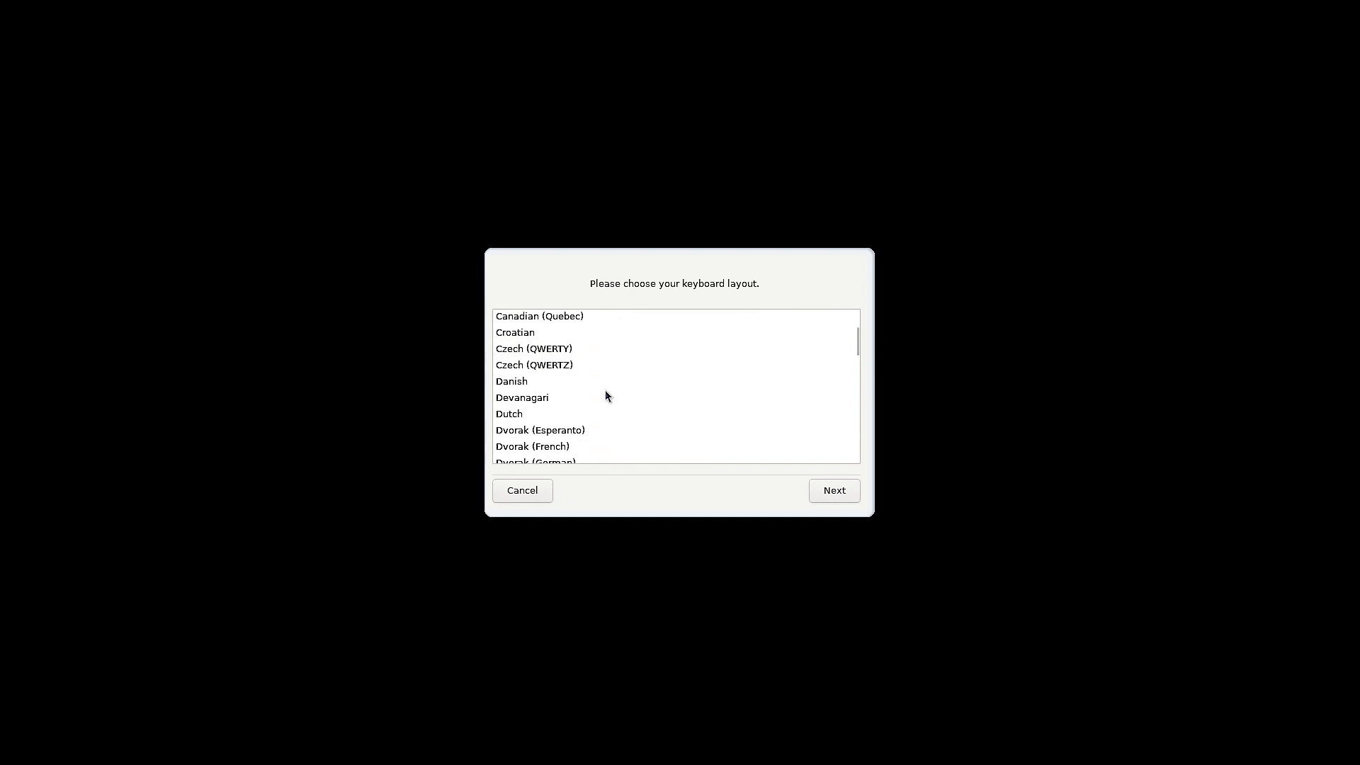
scroll(605, 395, "down", 2)
scroll(606, 395, "down", 10)
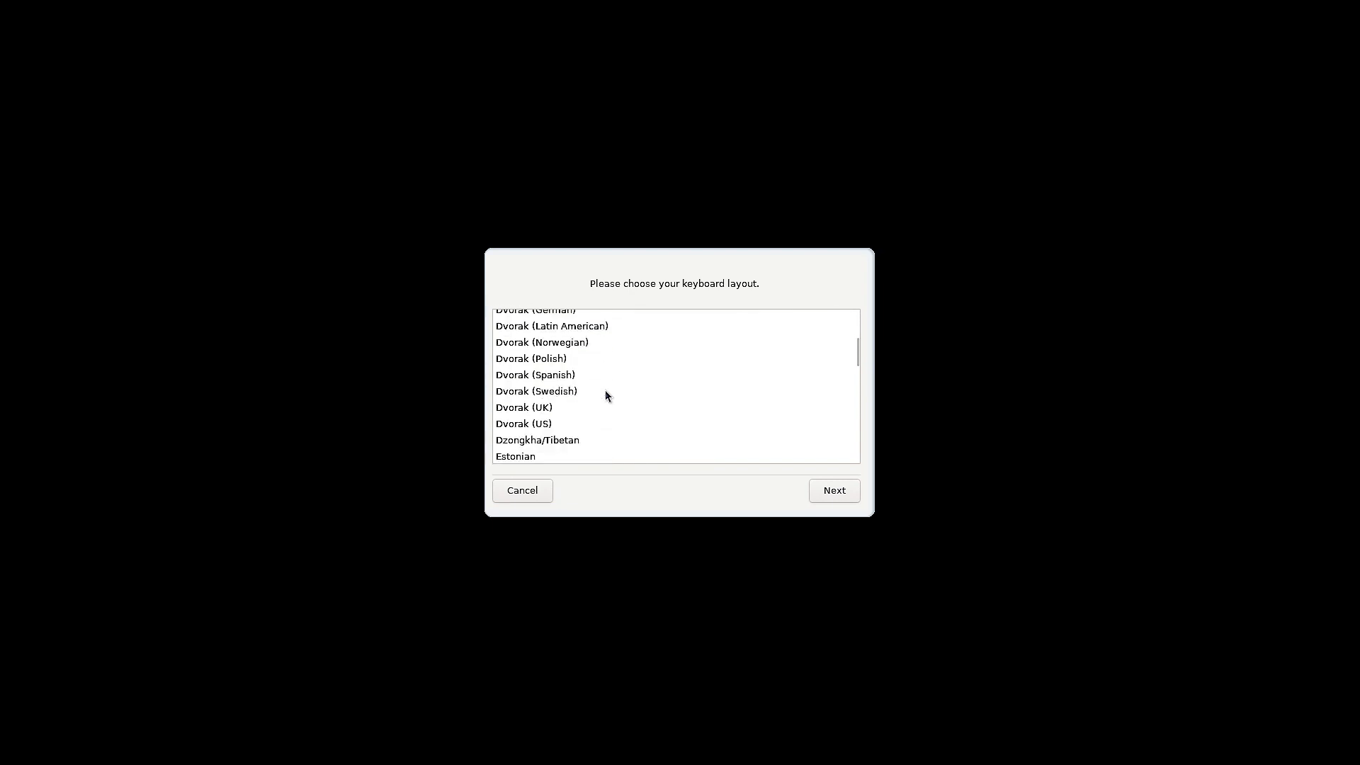
scroll(606, 395, "down", 10)
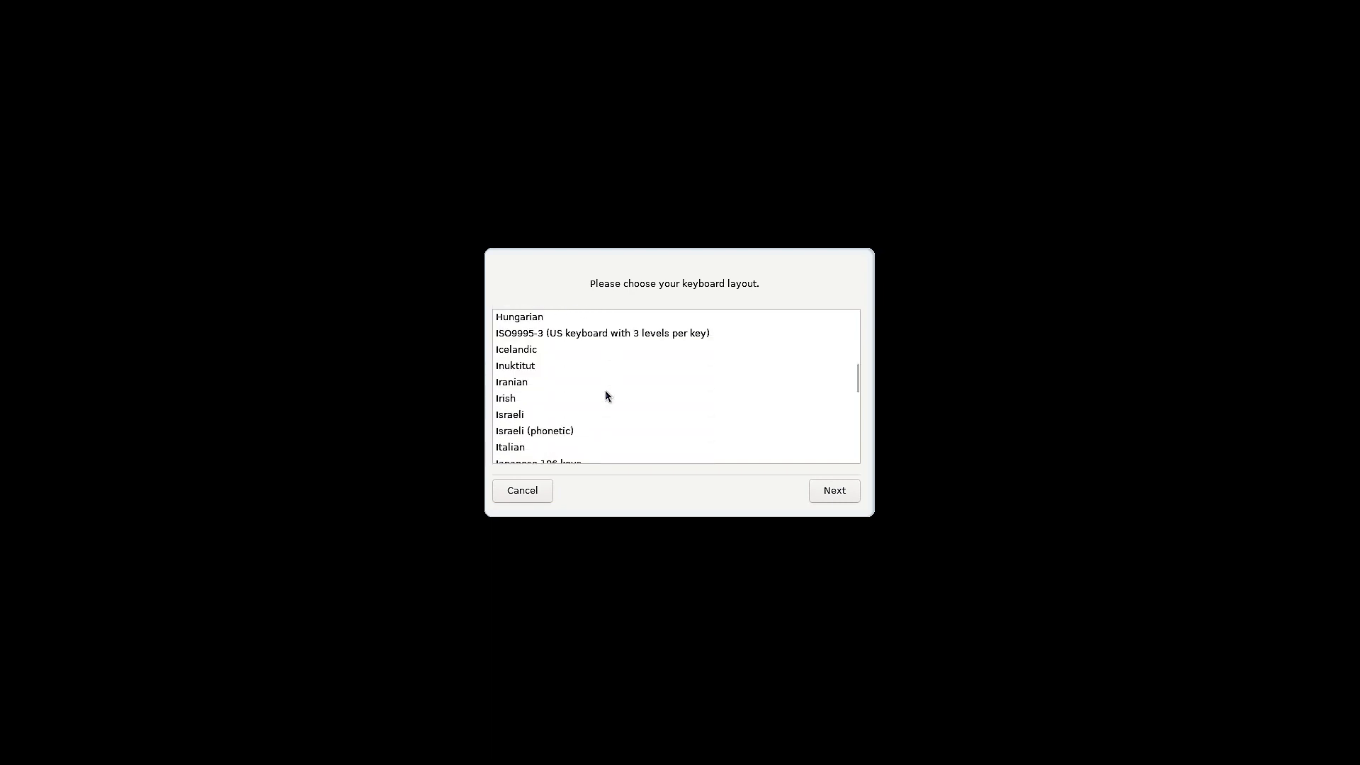
scroll(605, 395, "down", 10)
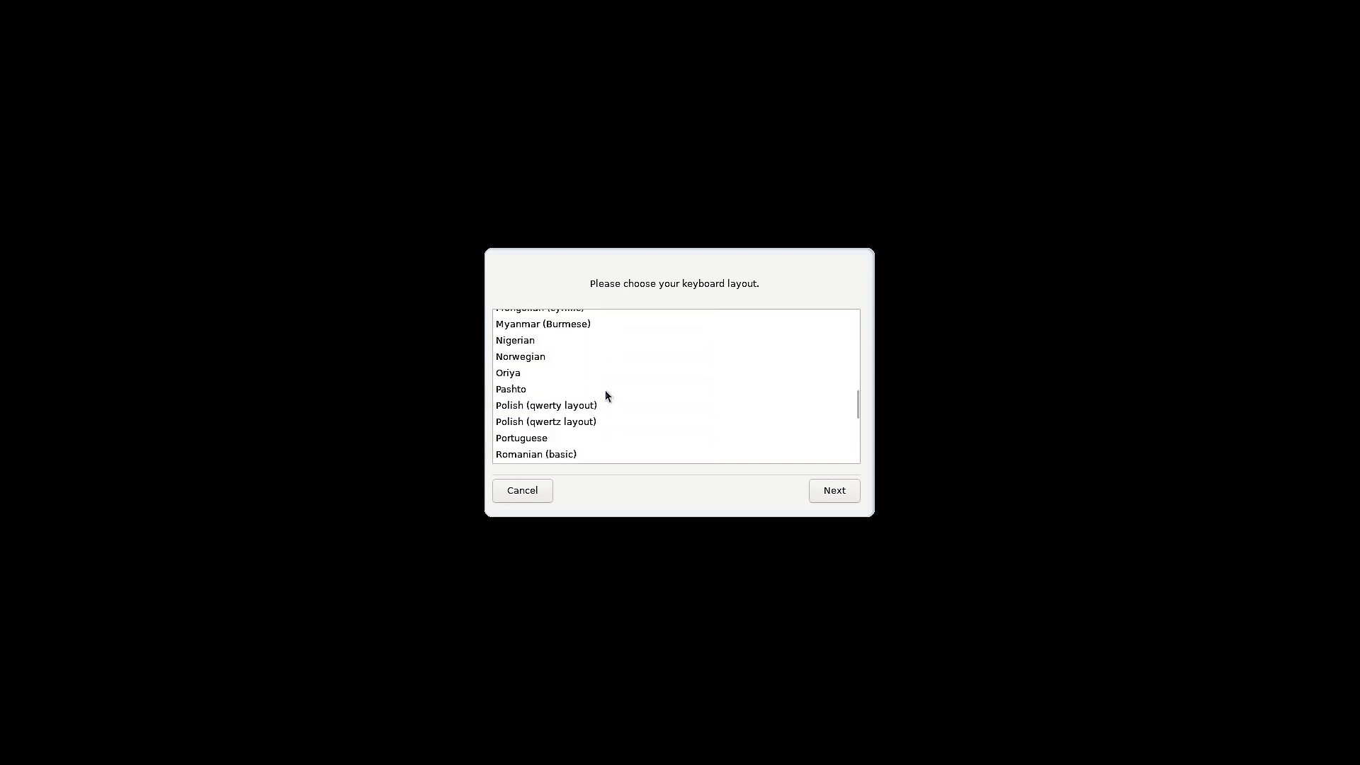
scroll(605, 395, "down", 5)
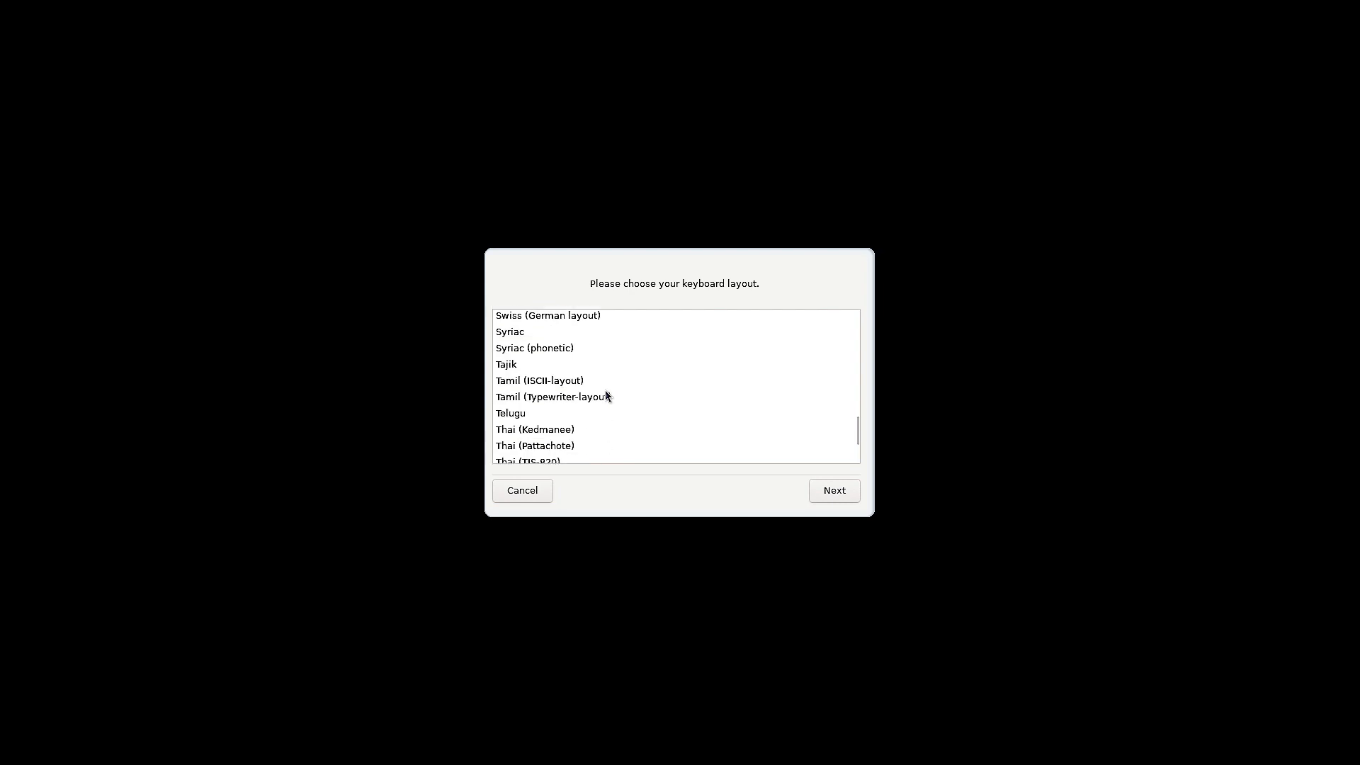
scroll(605, 395, "down", 3)
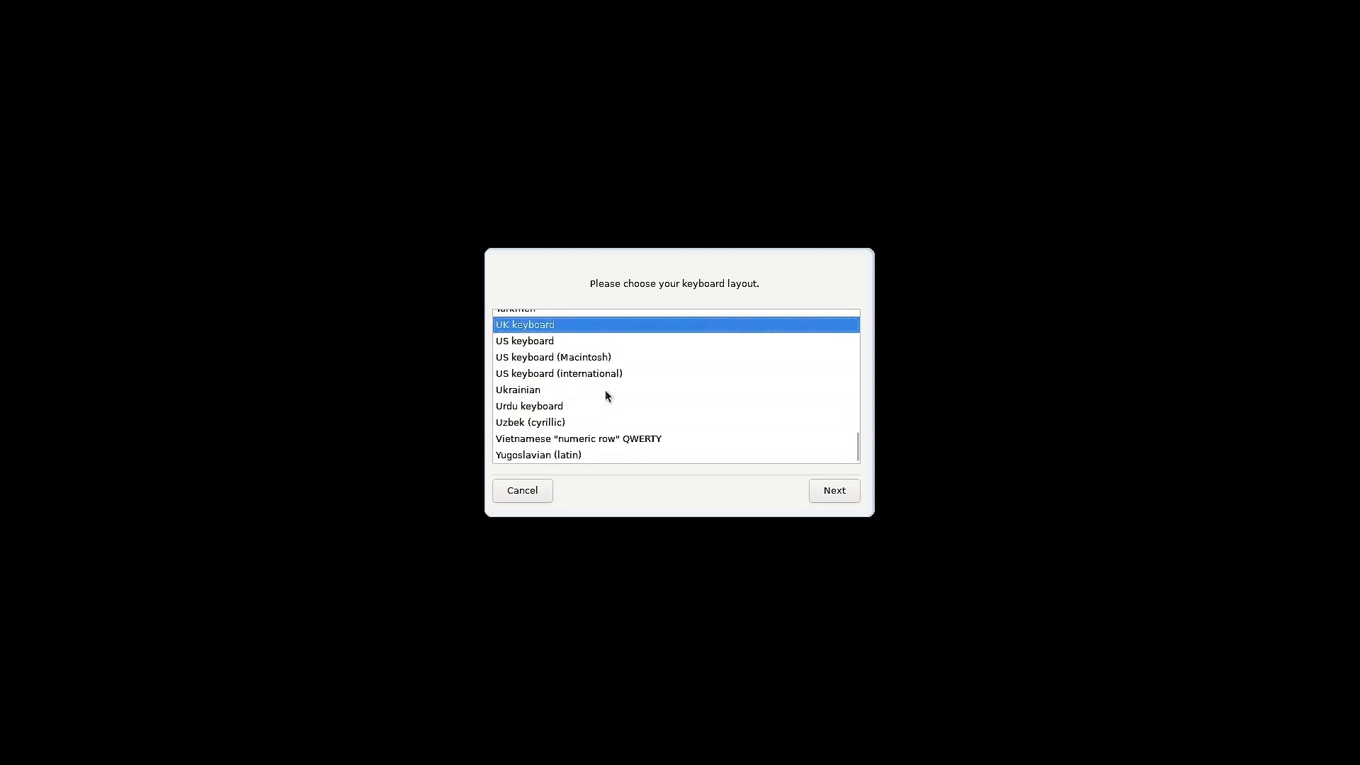
Continue with the UK keyboard layout, and search for and open Display Configuration on the live desktop.
left_click(847, 495)
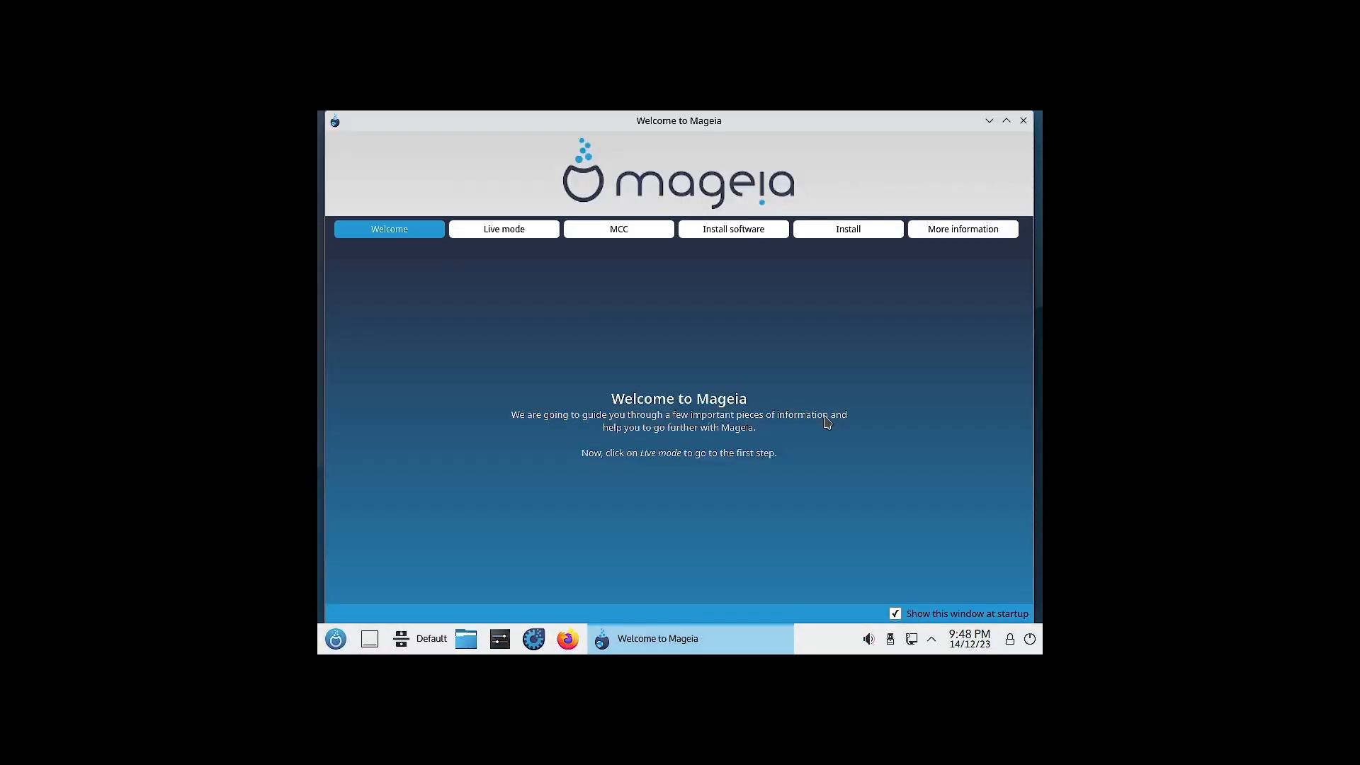
left_click(337, 640)
mouse_move(387, 585)
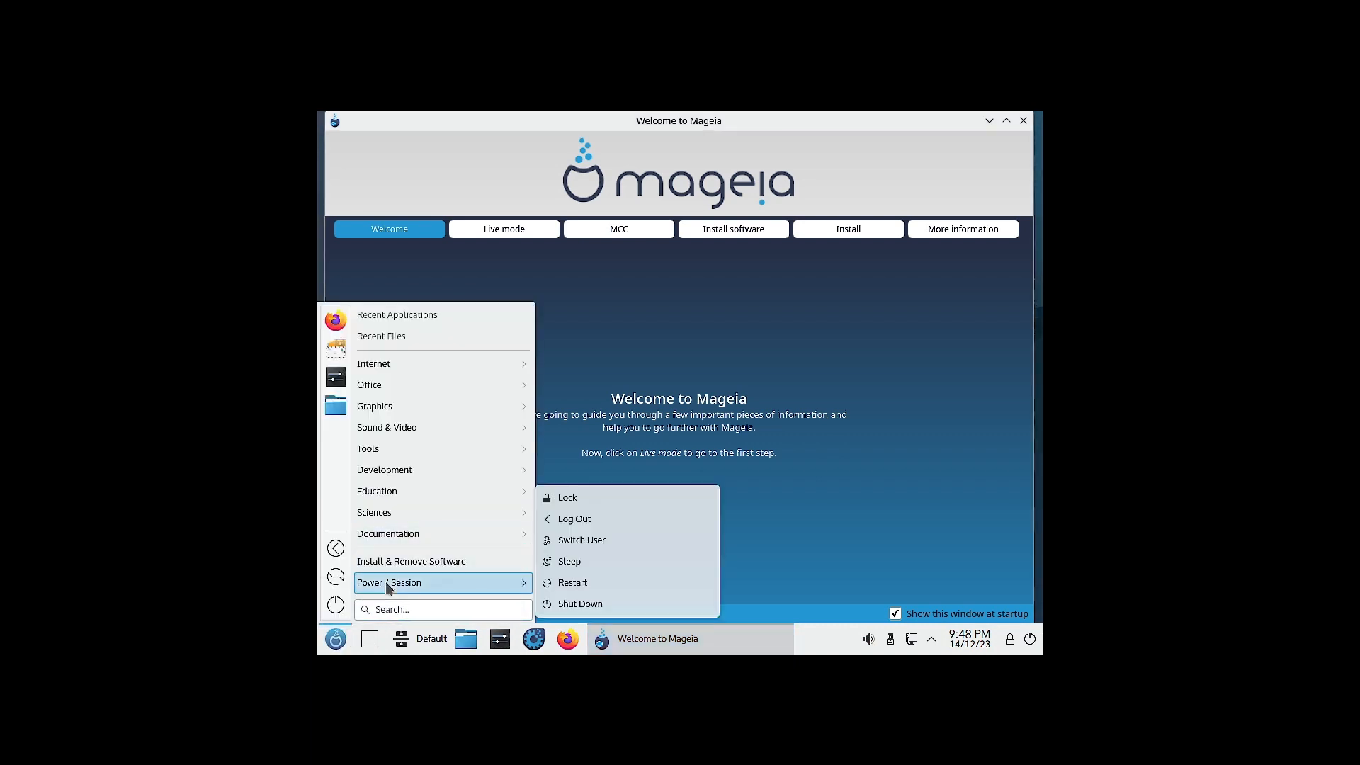
type("displ")
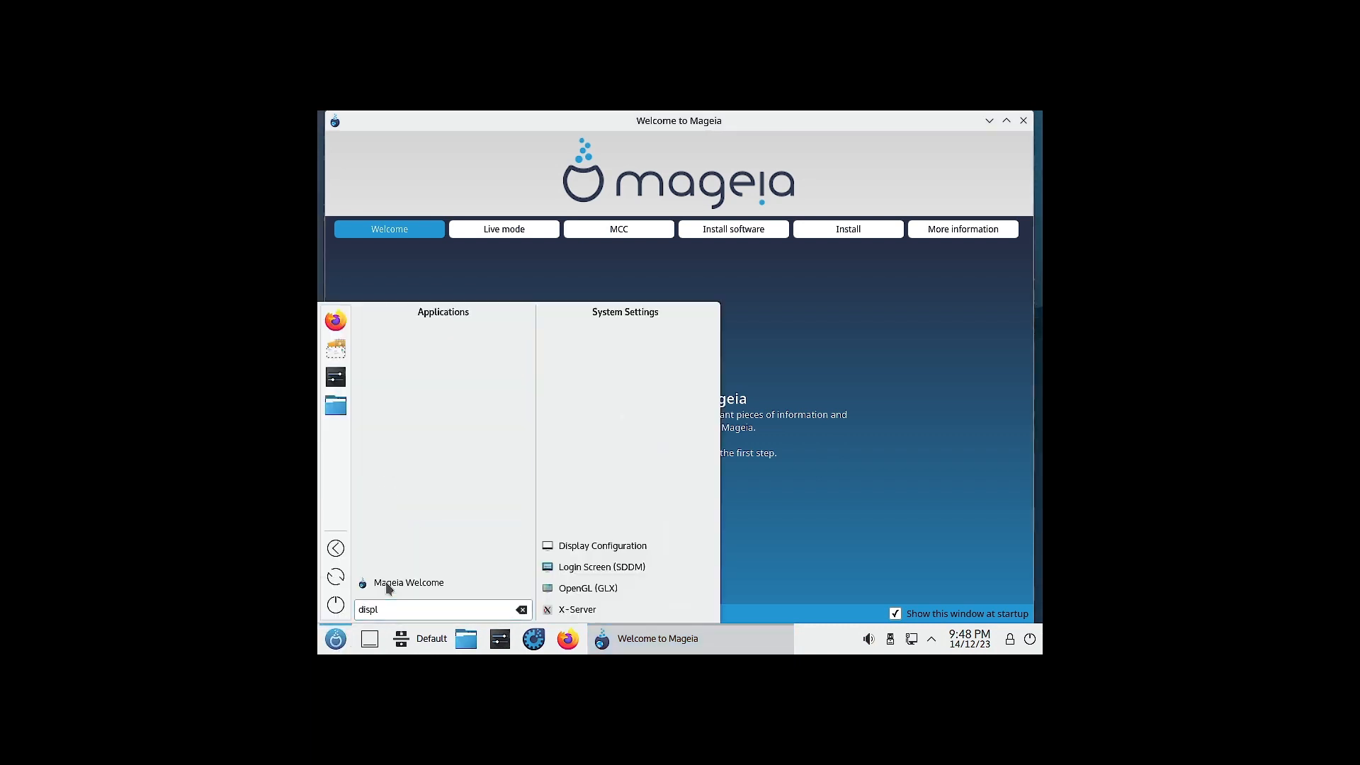
left_click(616, 545)
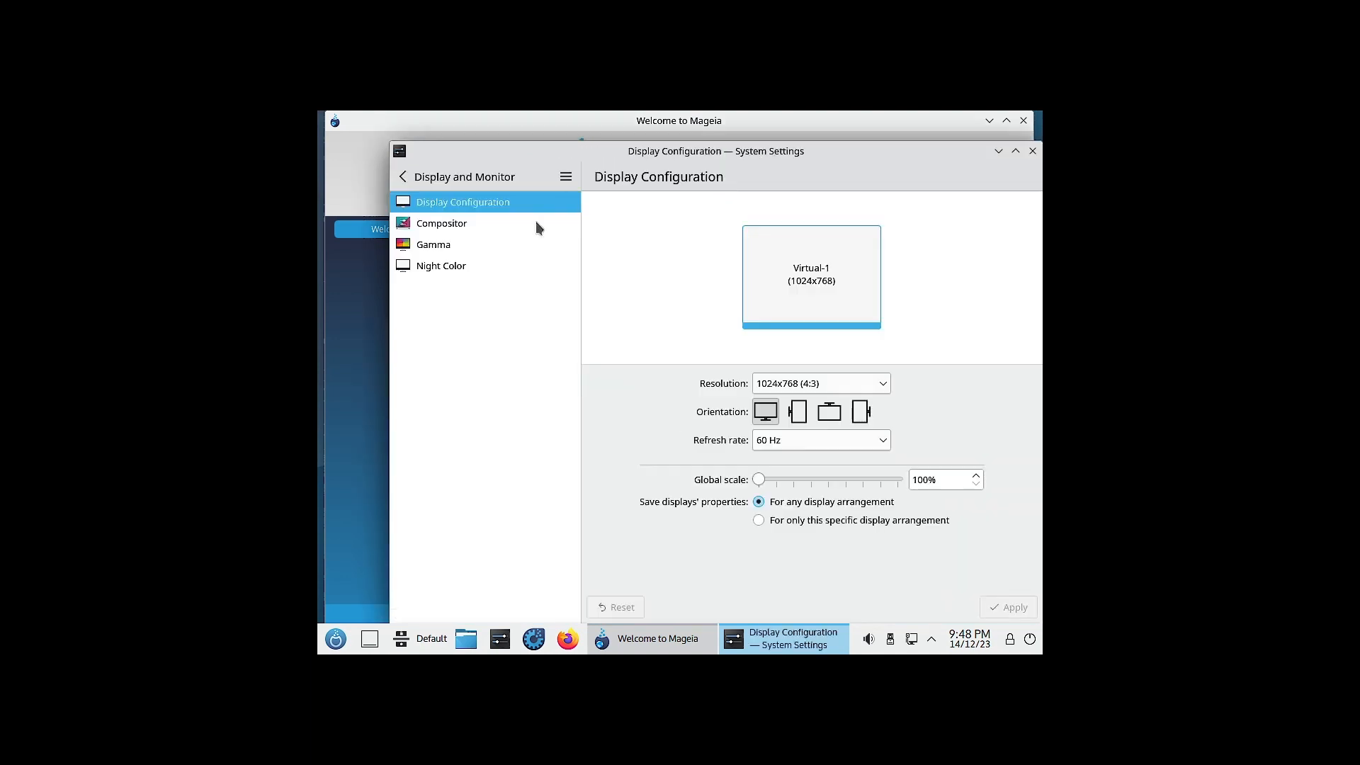
Set the display resolution to 1920x1080 (16:9), keep the new configuration and close the display settings.
left_click(805, 391)
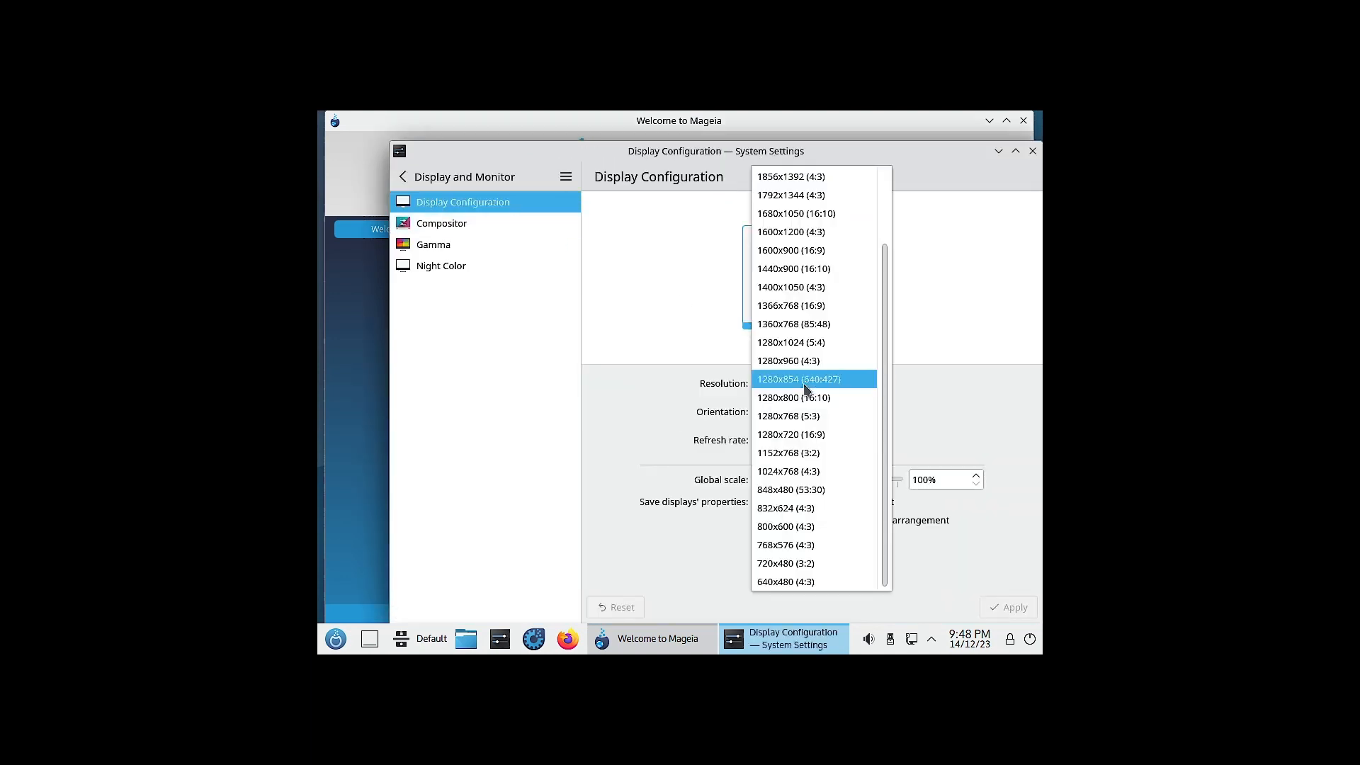
scroll(801, 243, "up", 3)
left_click(803, 251)
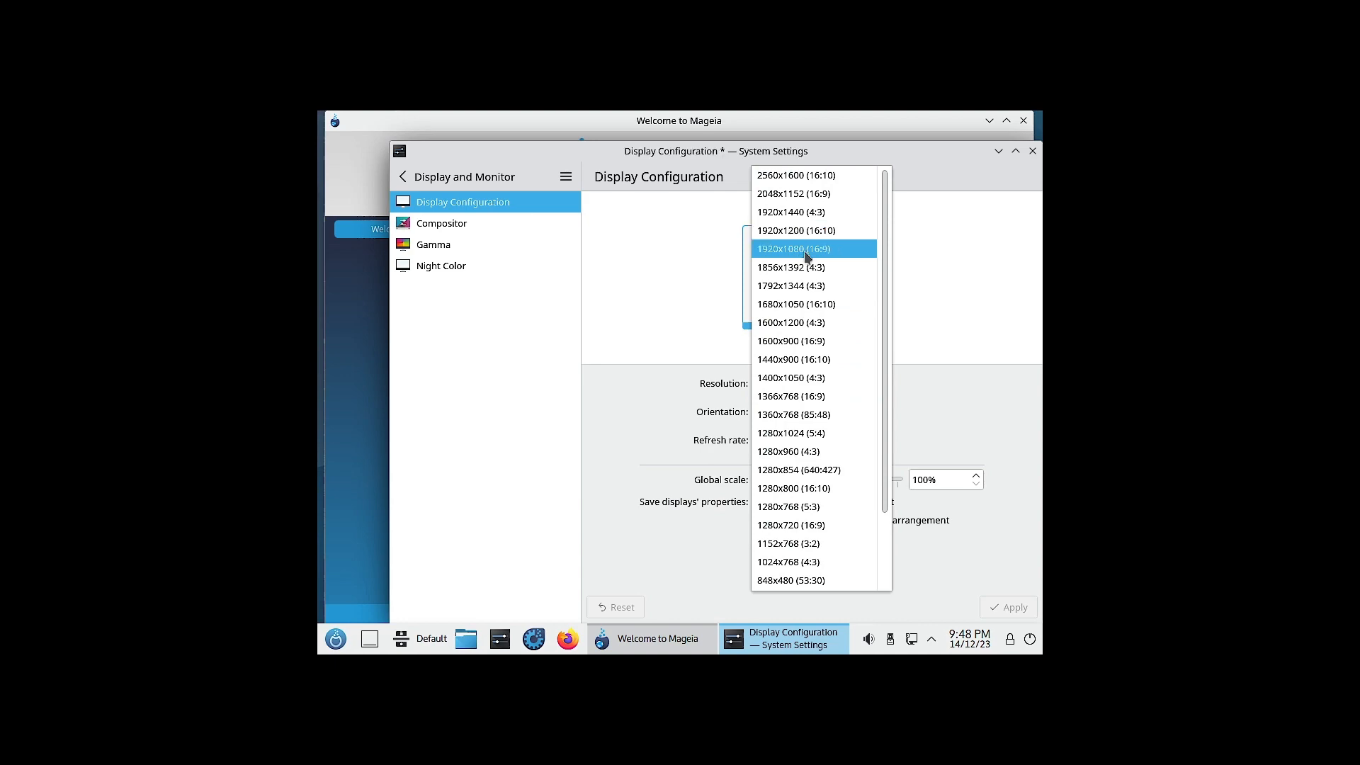
left_click(1006, 607)
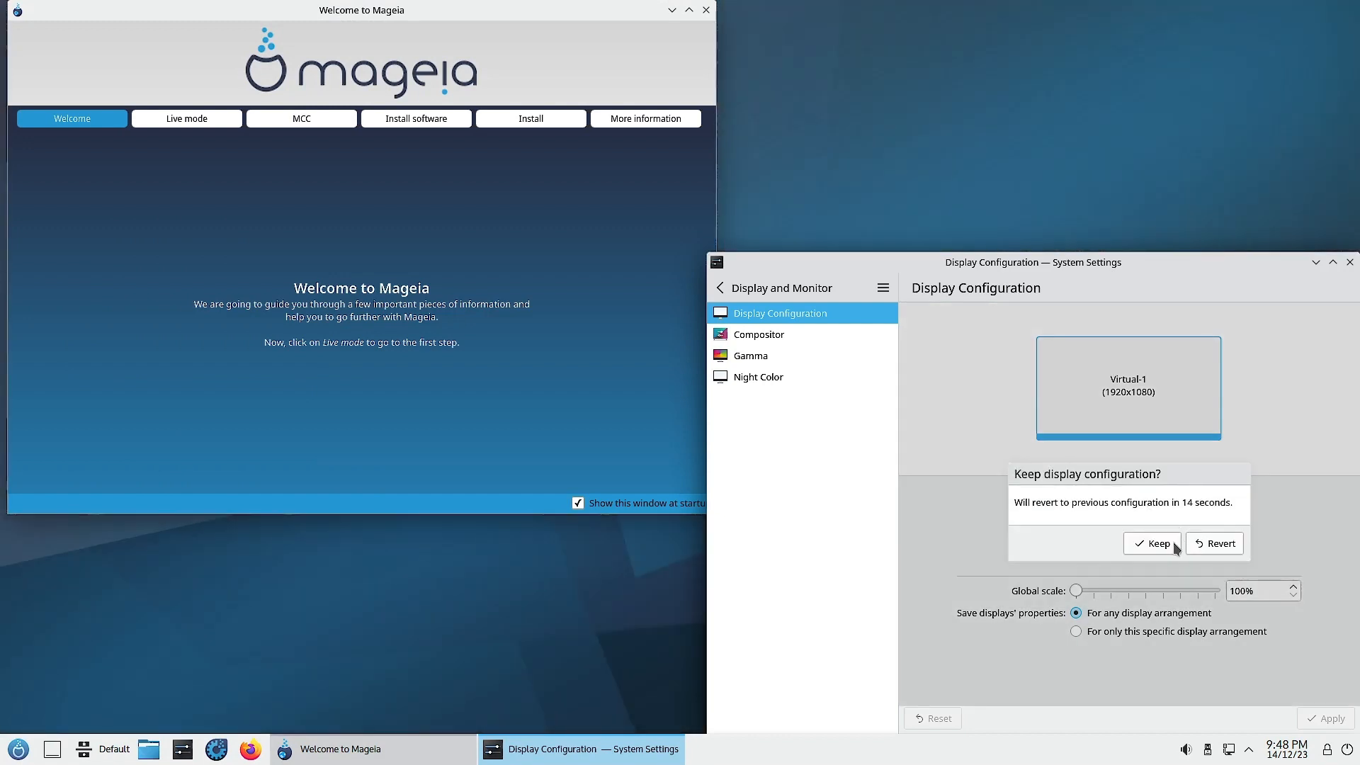
left_click(1172, 542)
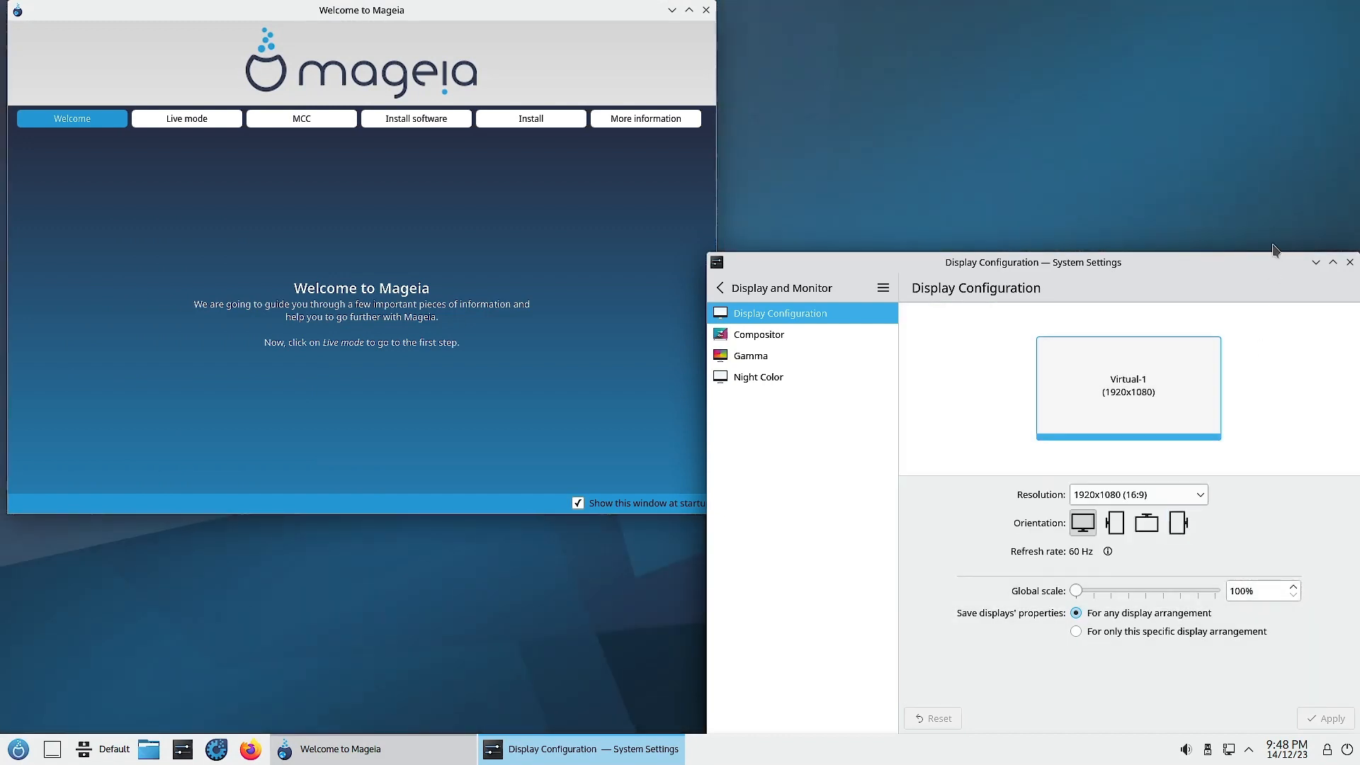
left_click(1351, 264)
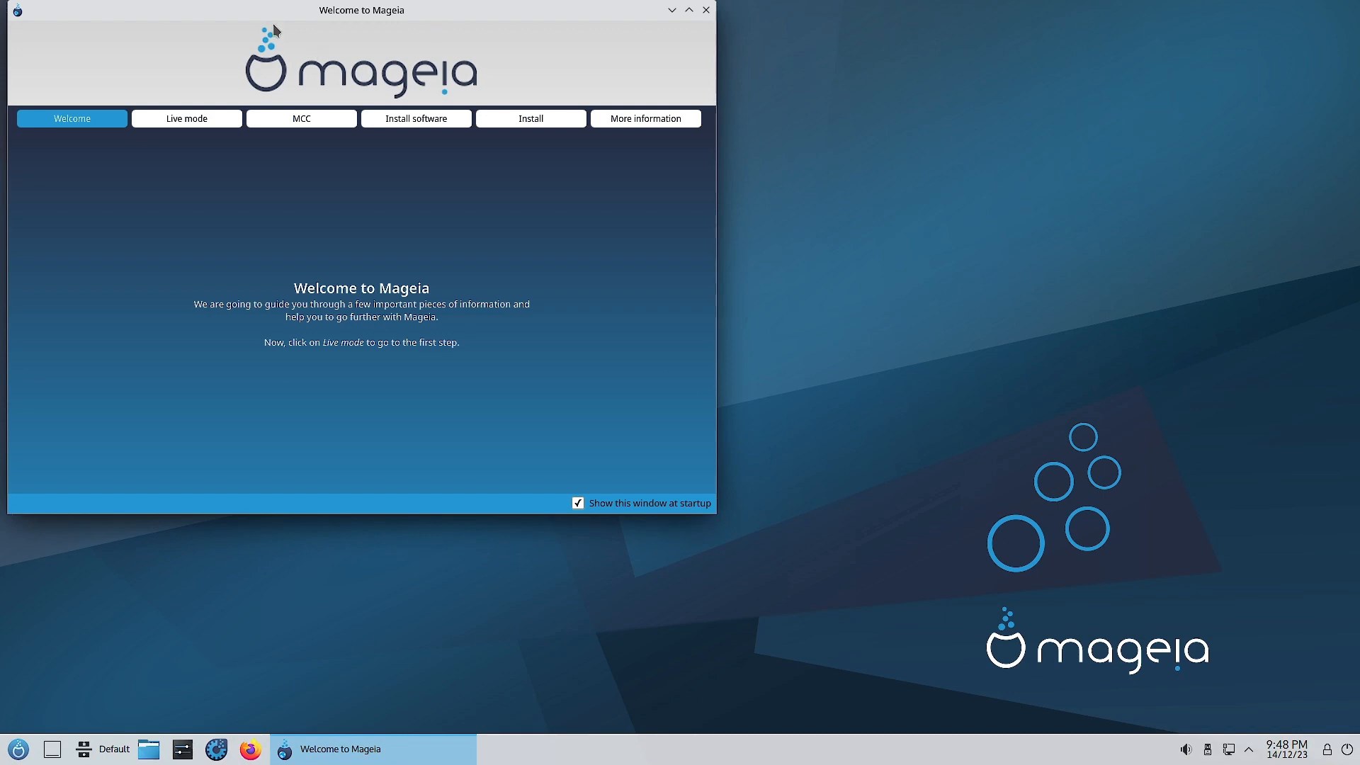
Move the Welcome window clear of the desktop icons and look through the application launcher's categories.
left_click_drag(275, 10, 669, 82)
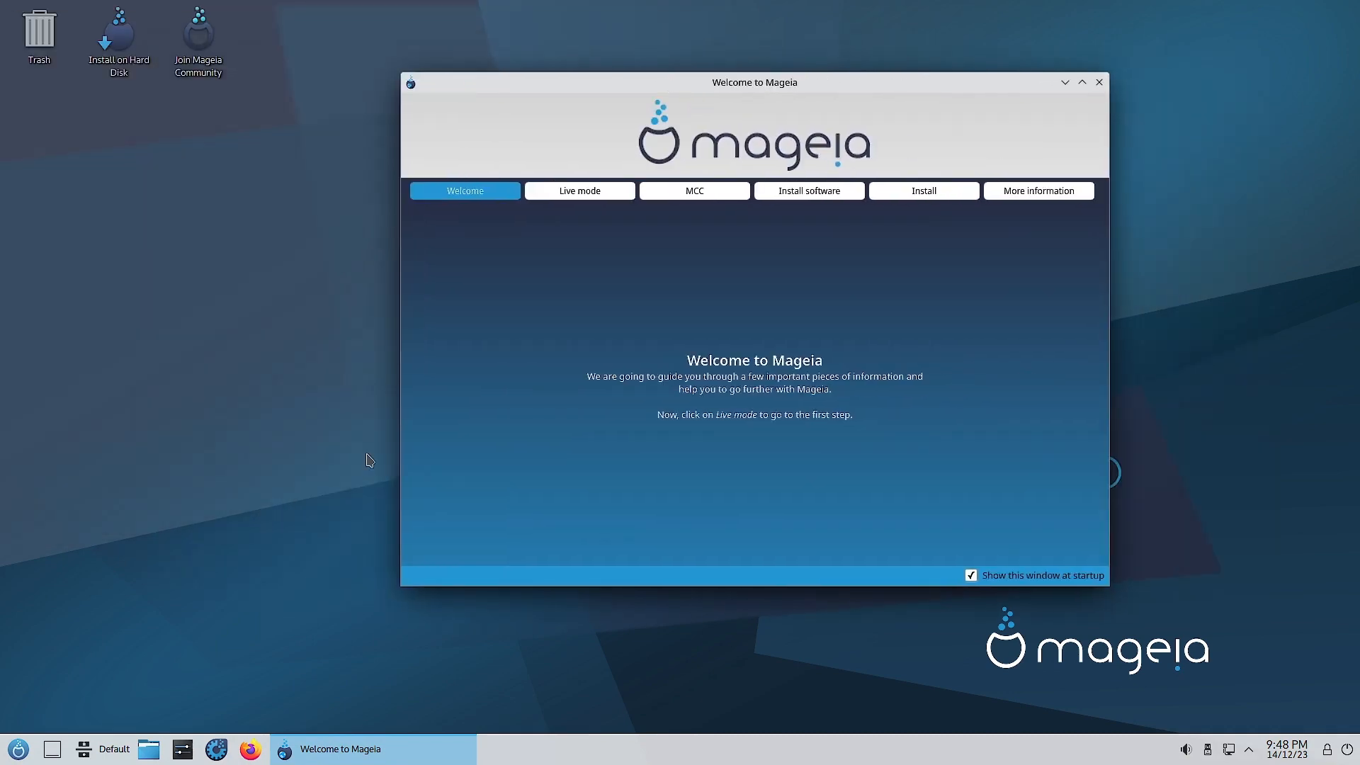
left_click(10, 760)
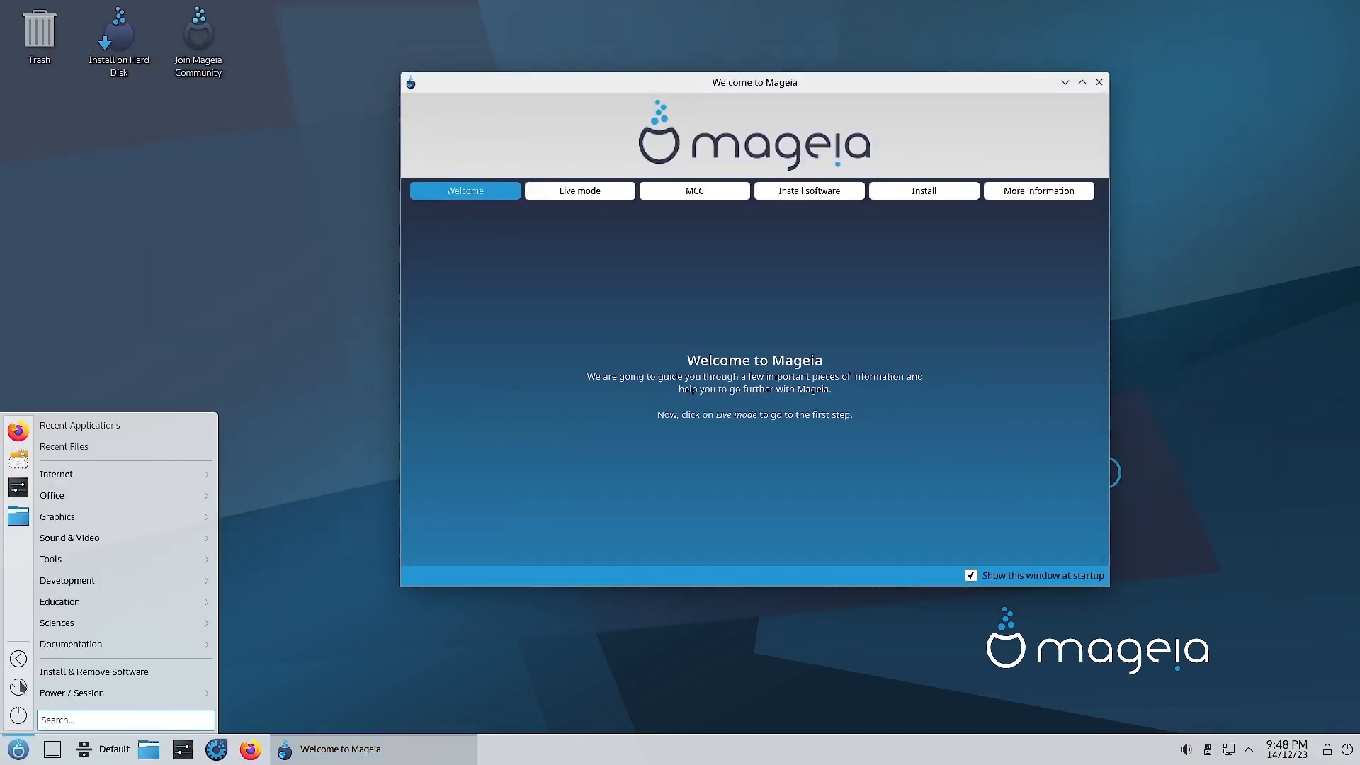
mouse_move(89, 495)
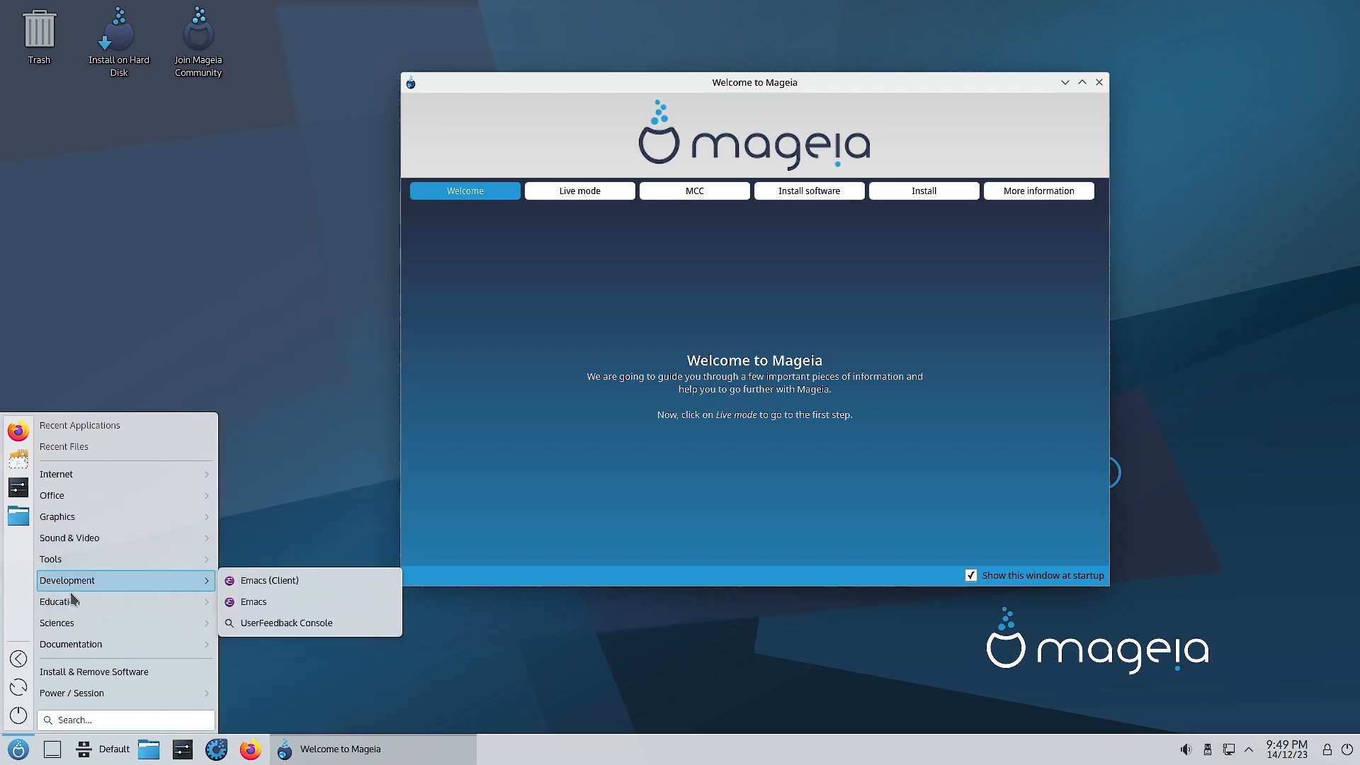
mouse_move(82, 602)
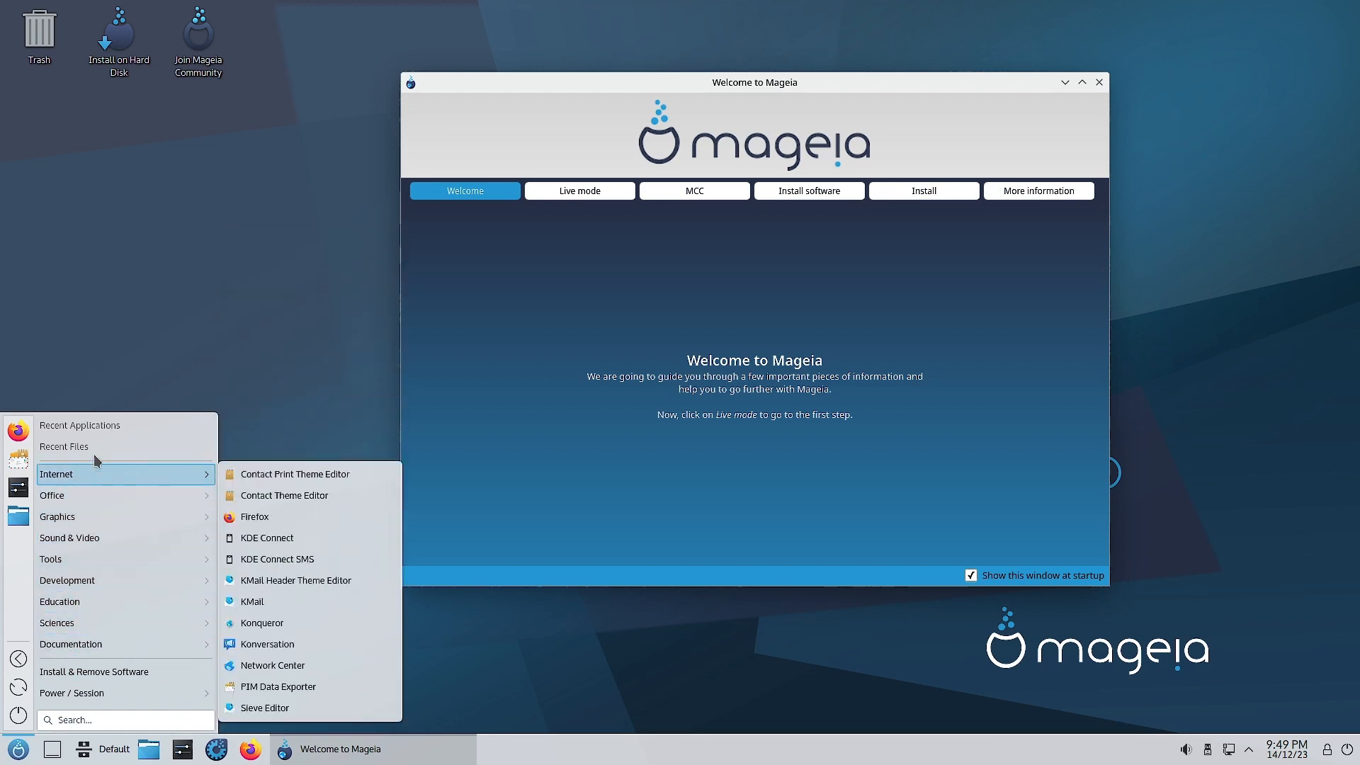
mouse_move(80, 650)
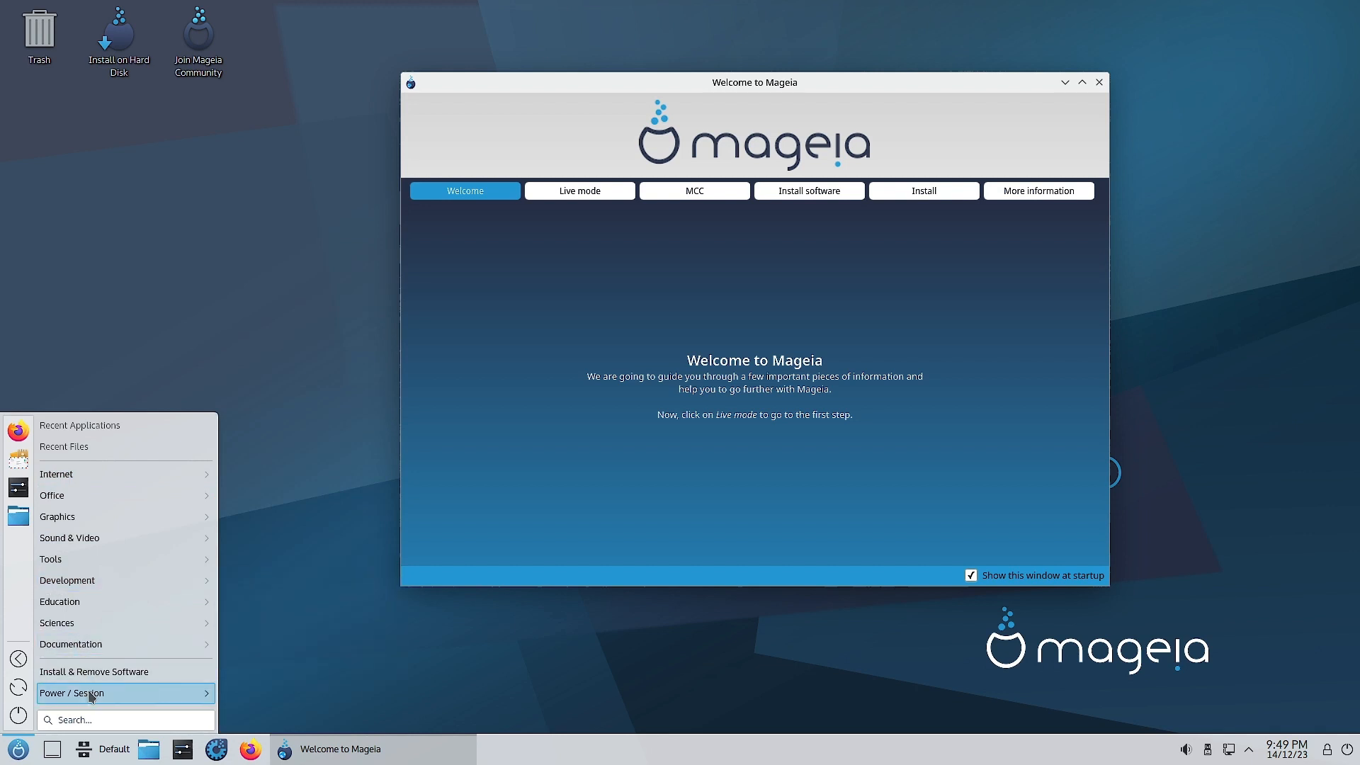
left_click(260, 249)
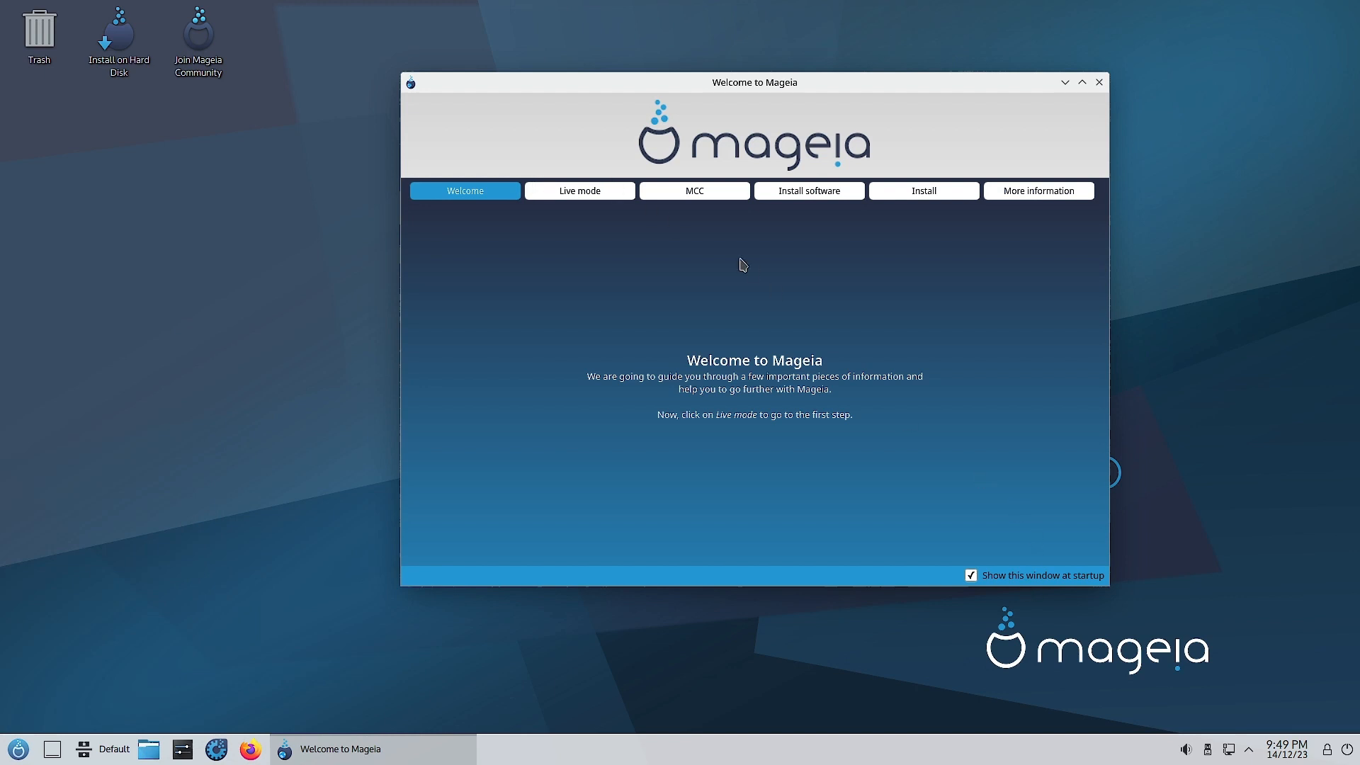
Look through the Welcome window's Live mode, MCC, Install software, Install and More information pages.
left_click_drag(758, 87, 725, 110)
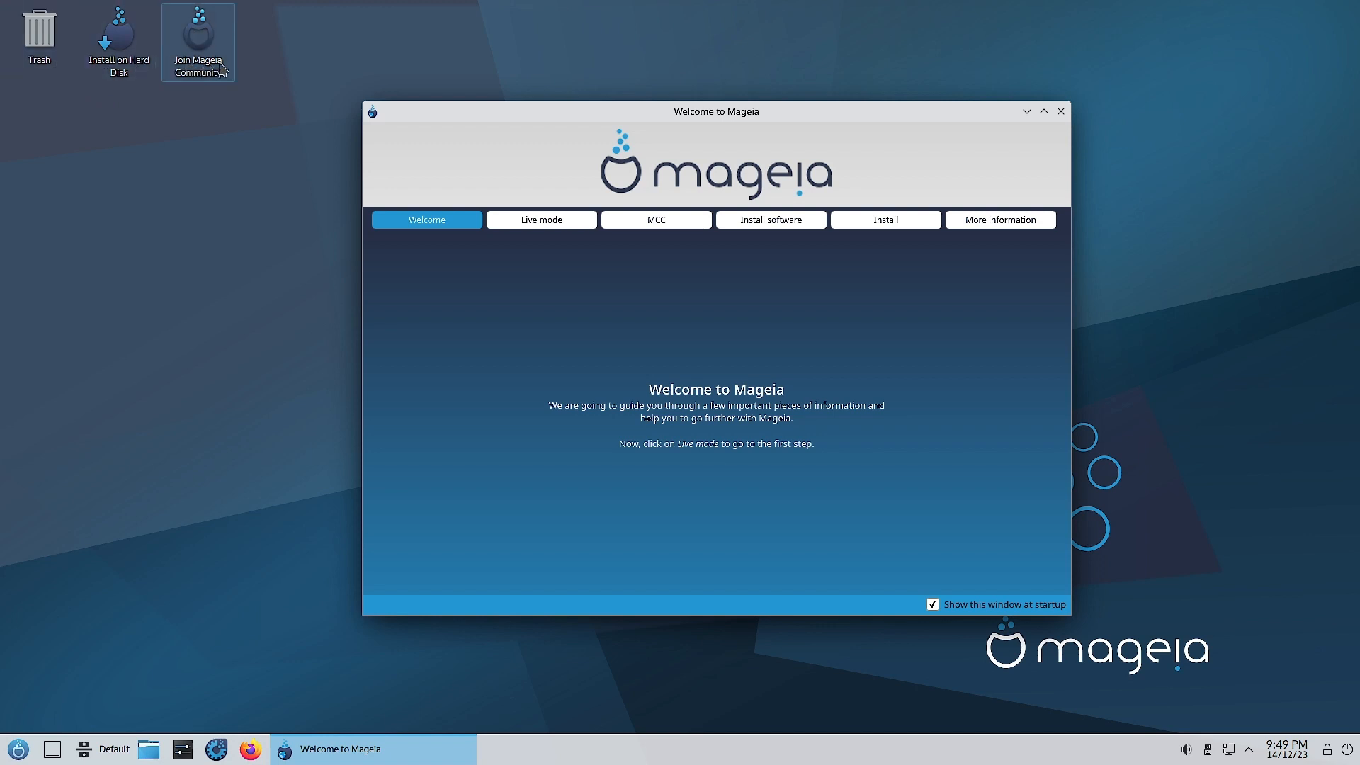
left_click(544, 222)
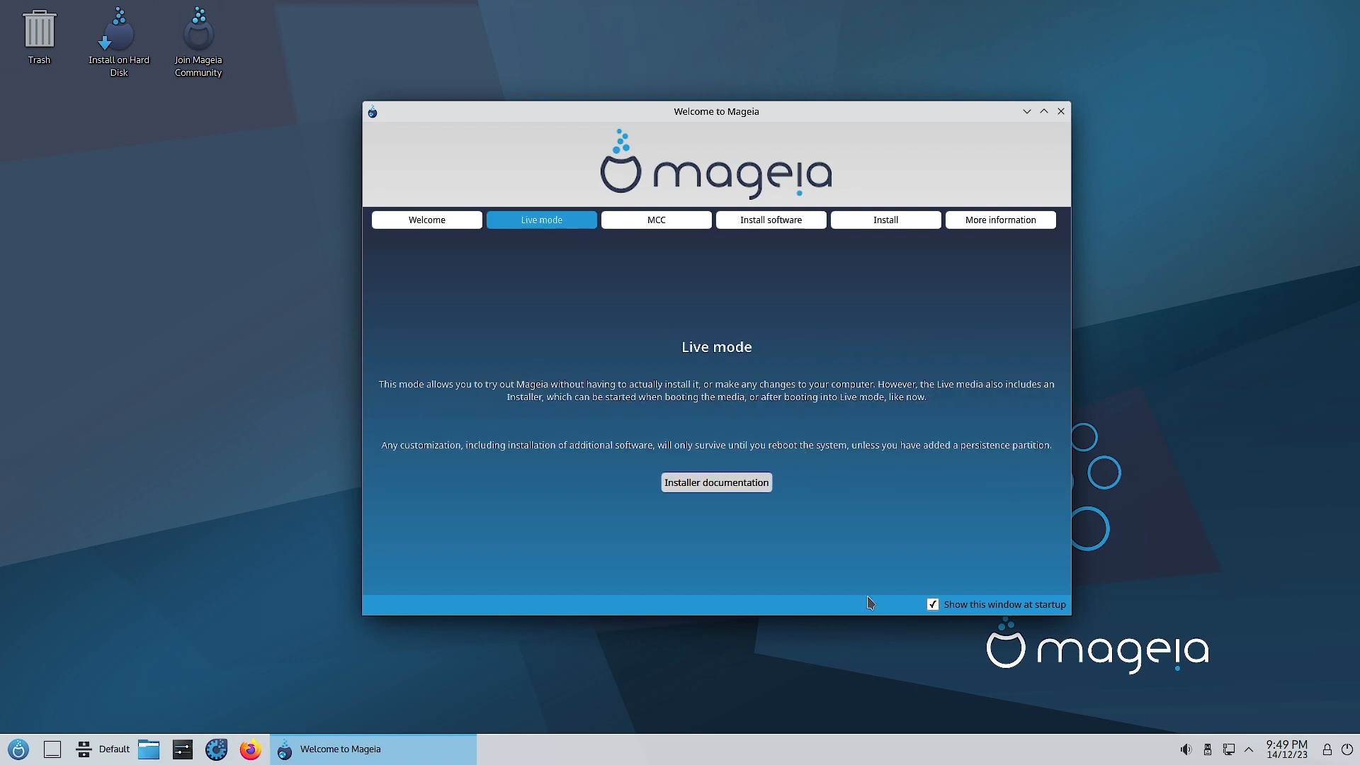
left_click(632, 226)
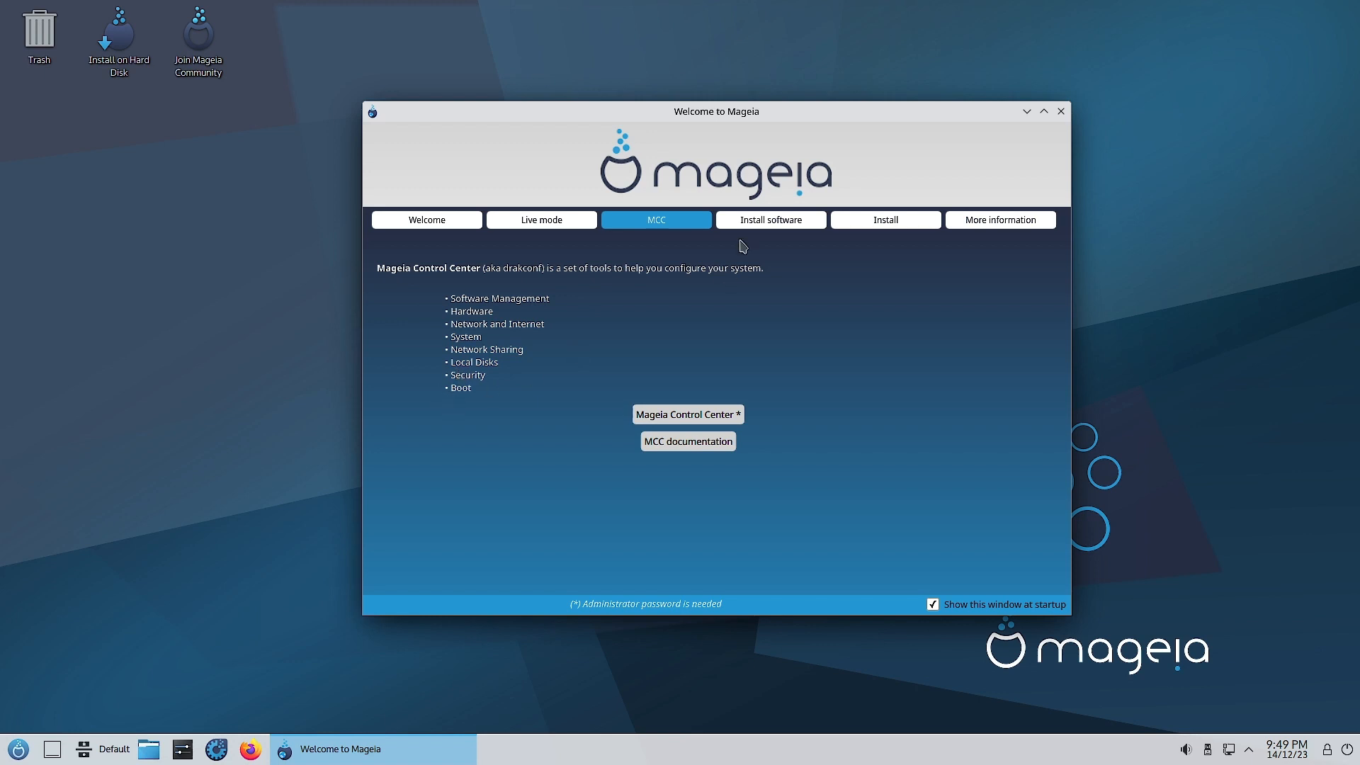
left_click(755, 222)
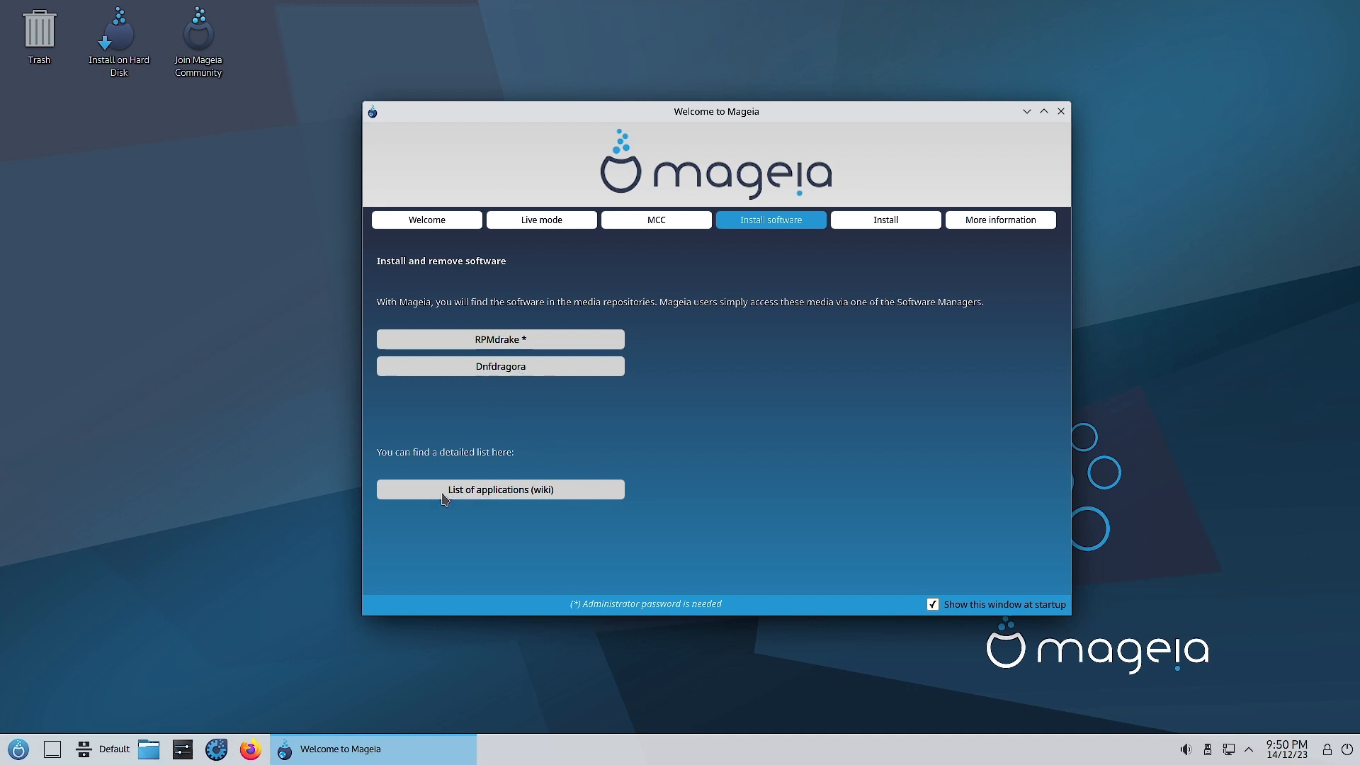
left_click(869, 225)
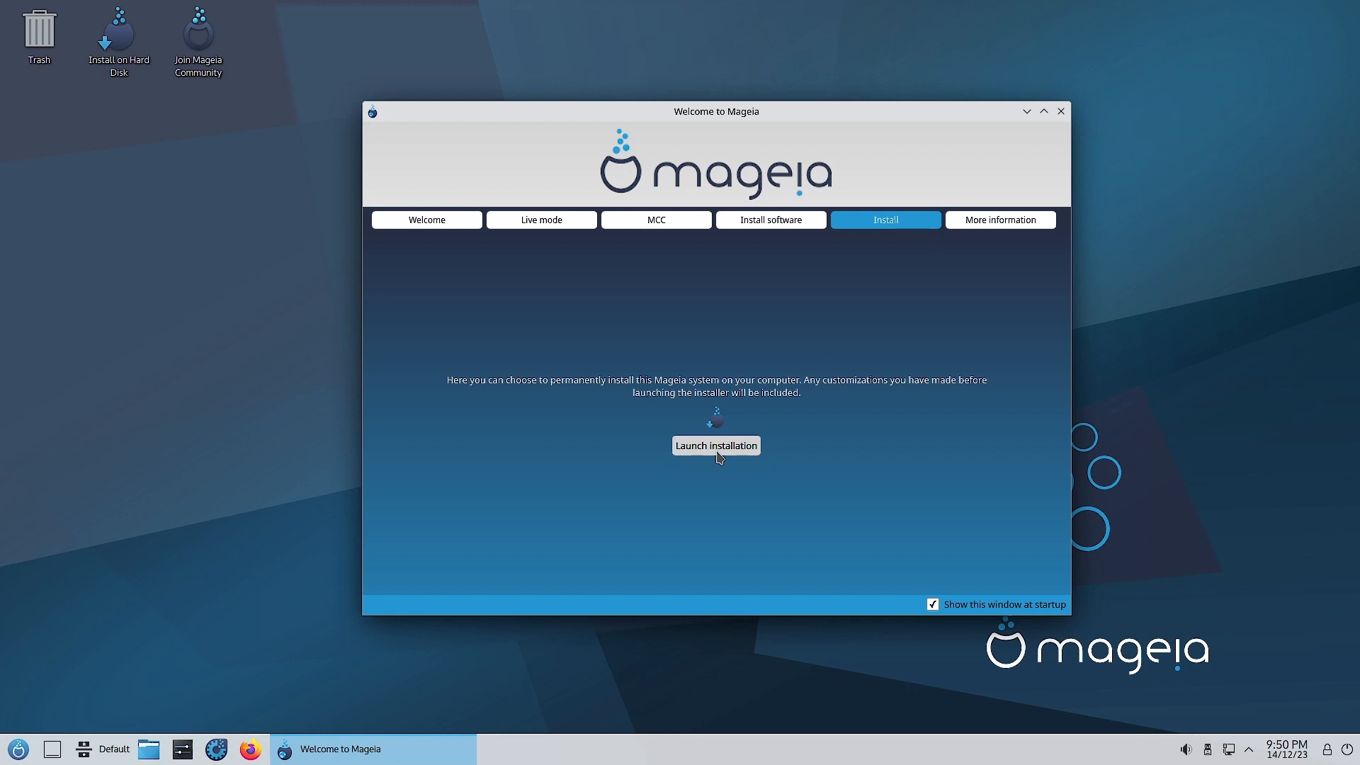
left_click(1000, 221)
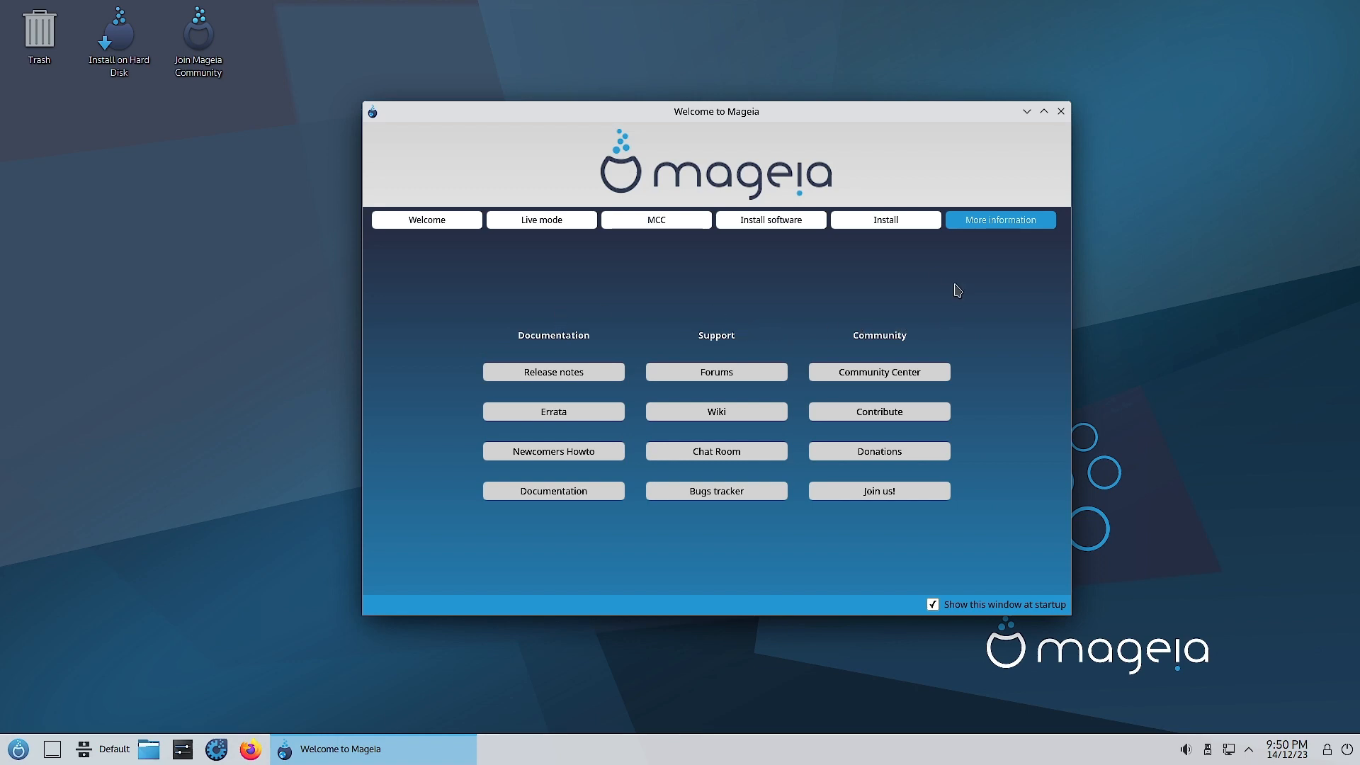
Launch the Mageia installation from the Welcome window and choose to use the free space on the VirtIO block device.
left_click(891, 221)
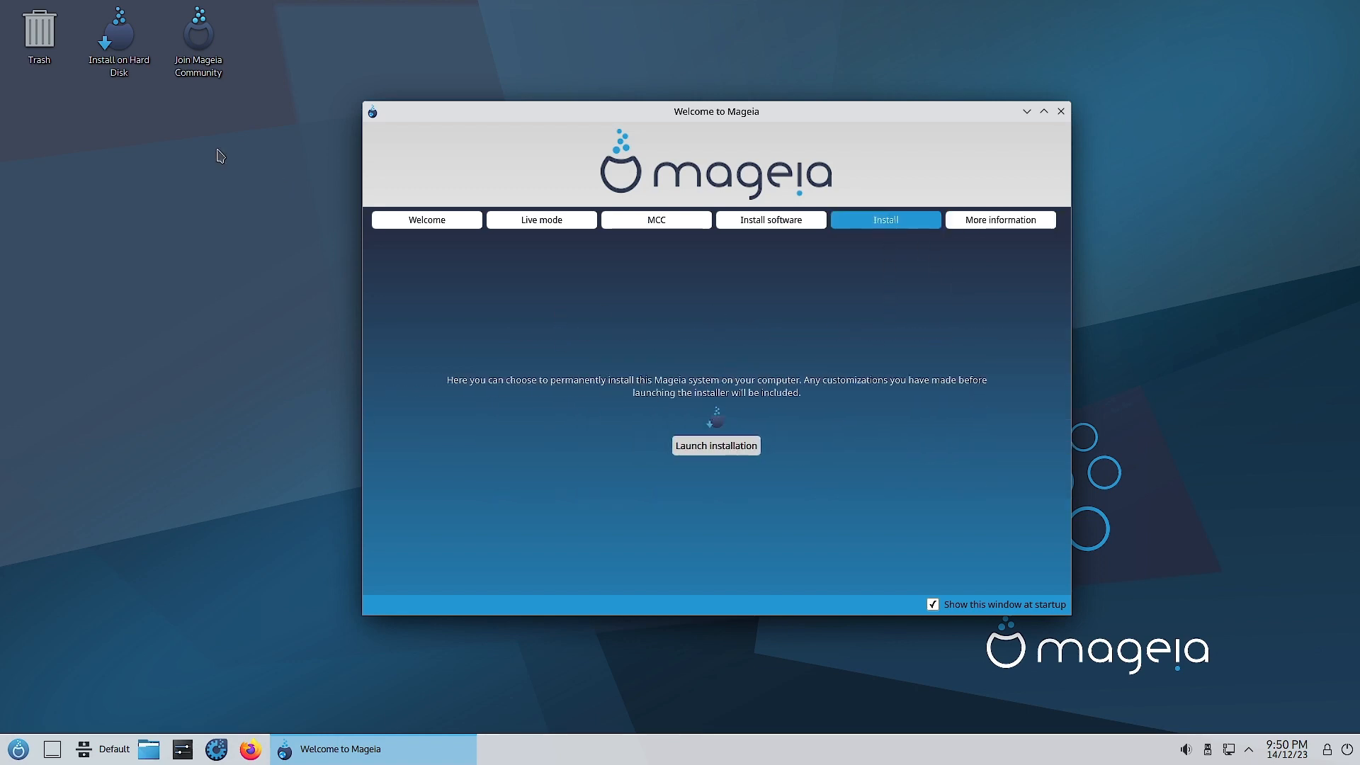
left_click(730, 447)
left_click_drag(763, 112, 861, 85)
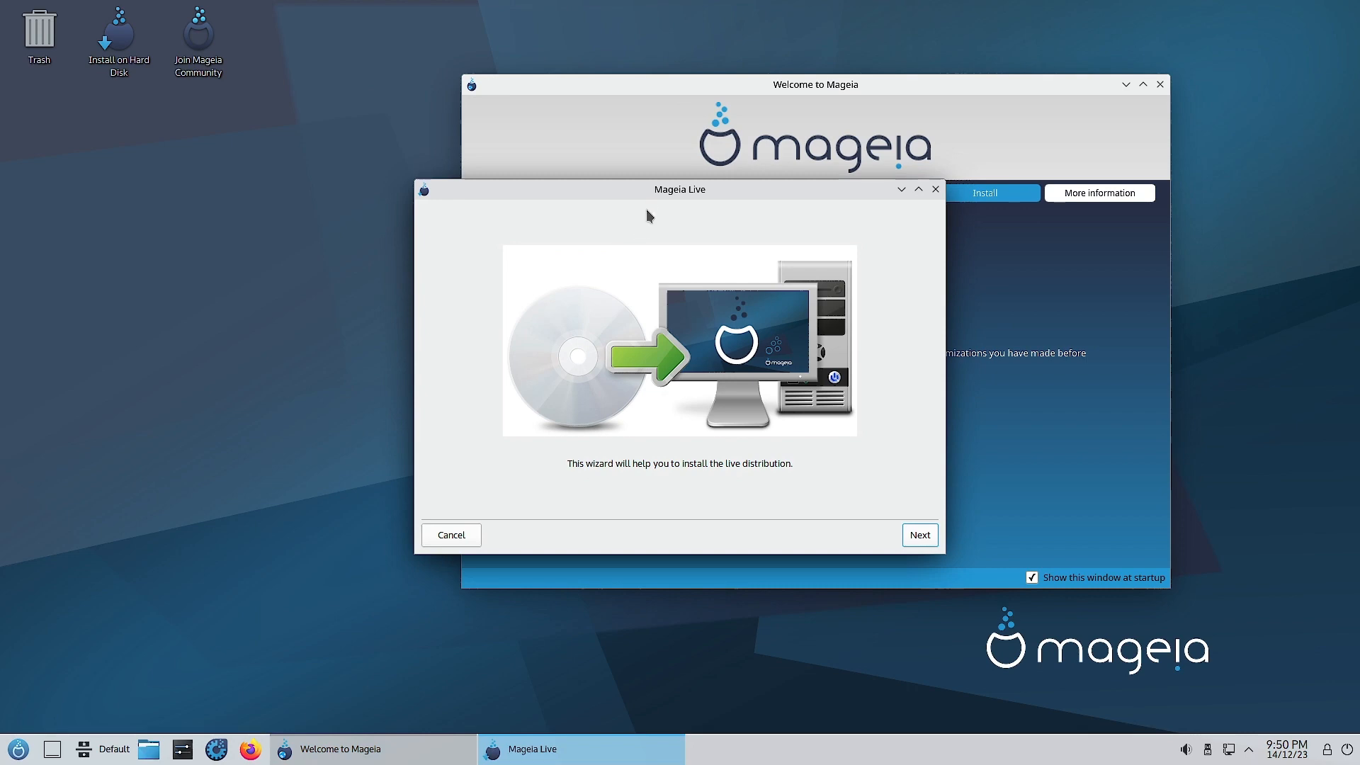
left_click(920, 536)
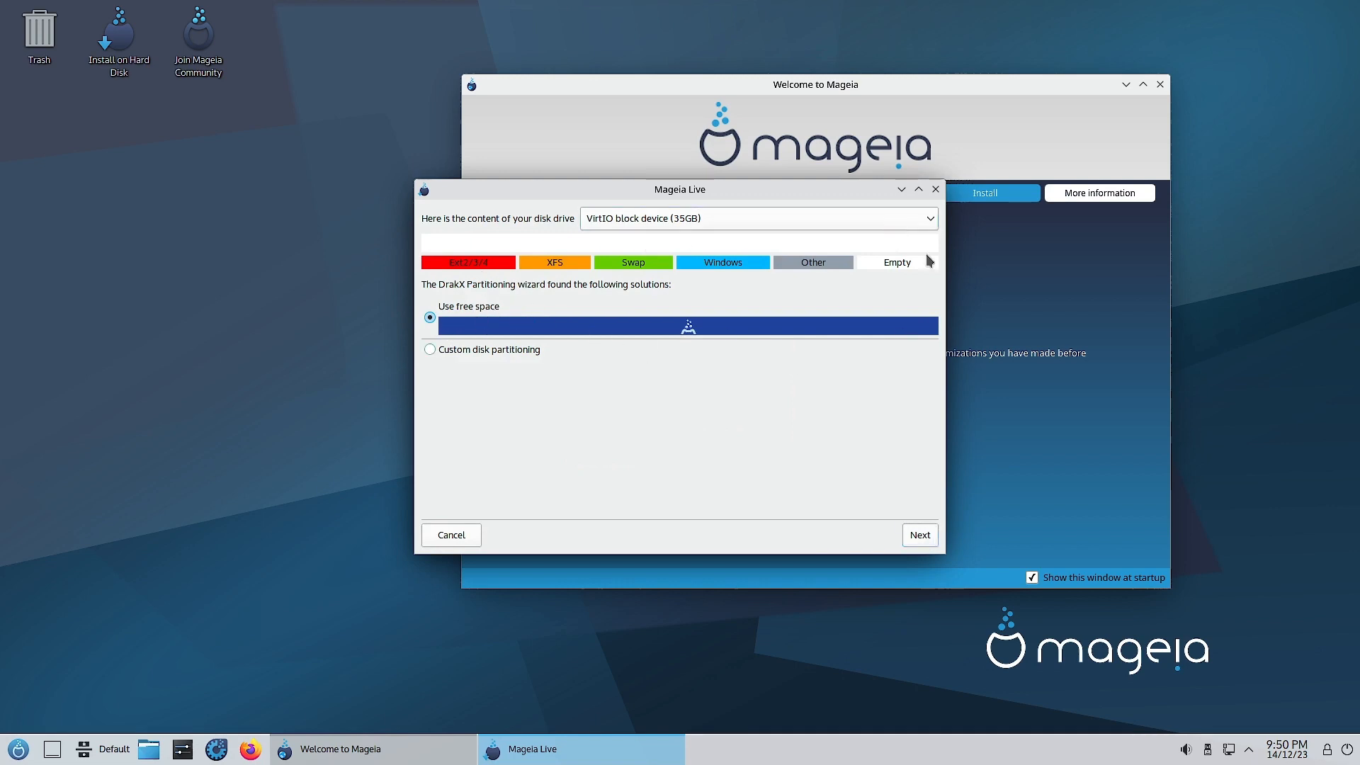
left_click(917, 536)
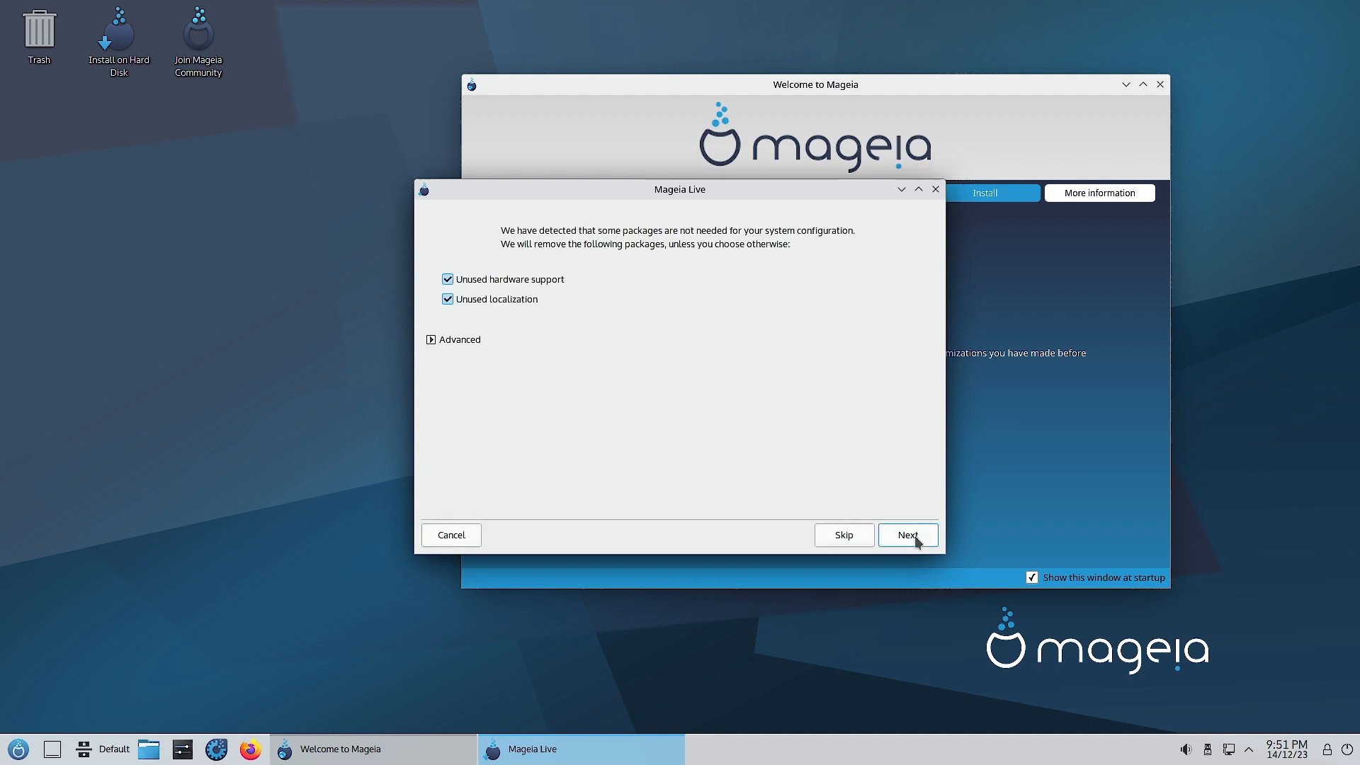
Review the list of unused packages, and continue with removing unused hardware support and unused localization.
left_click(446, 340)
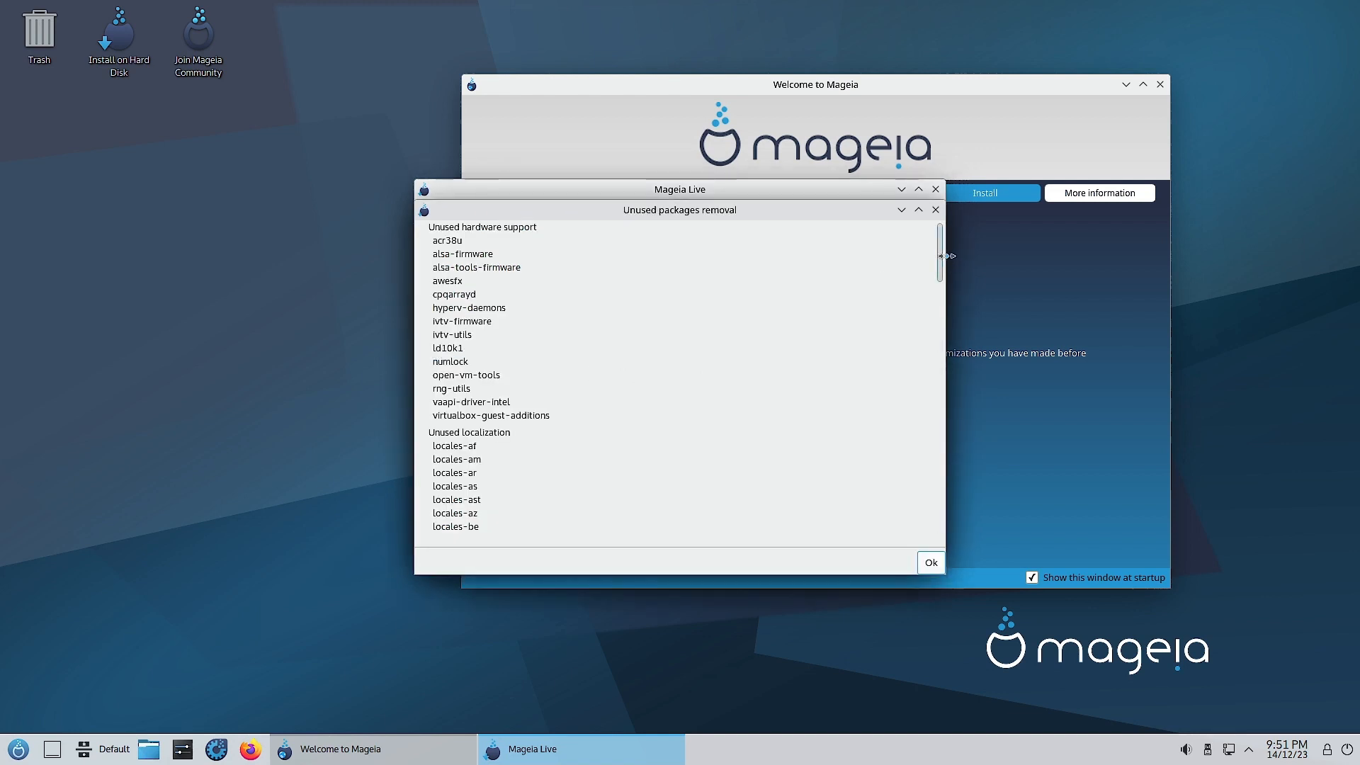
left_click_drag(943, 247, 947, 548)
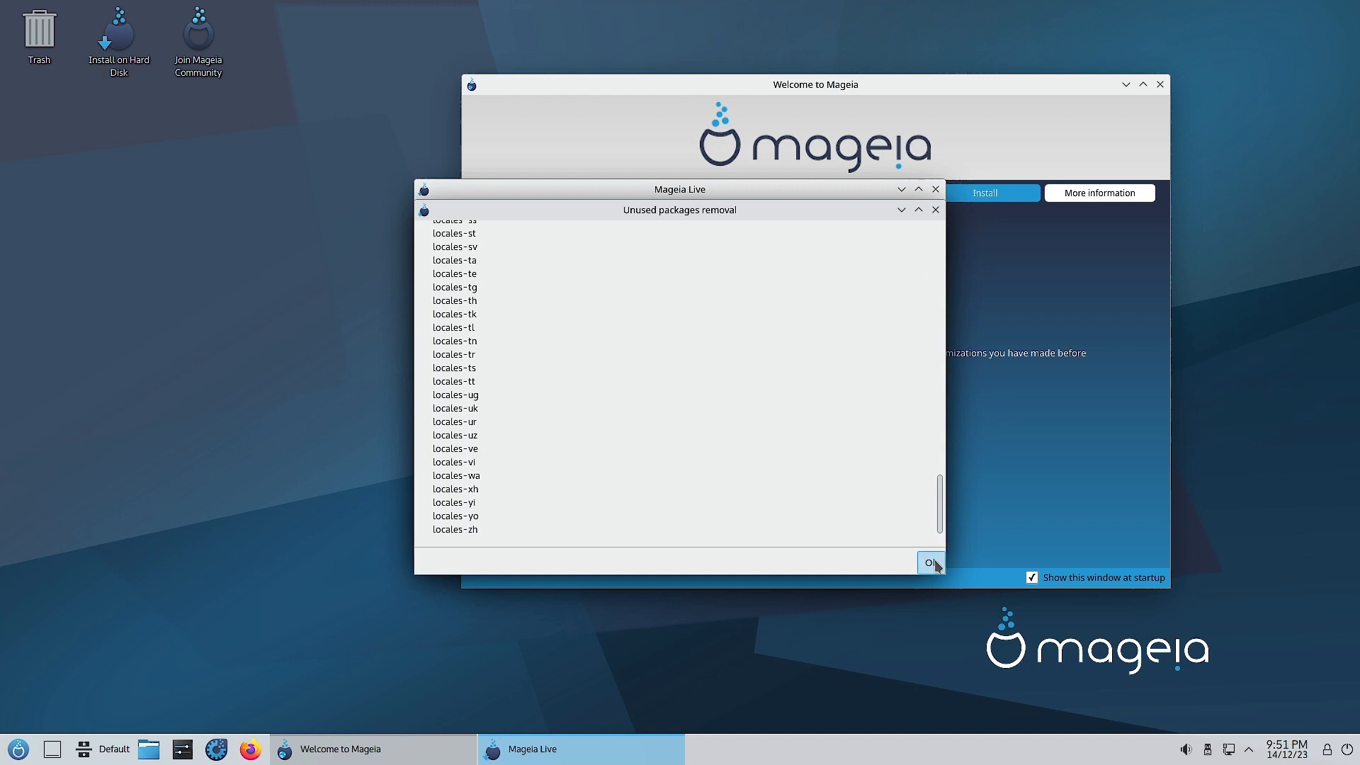
left_click(931, 563)
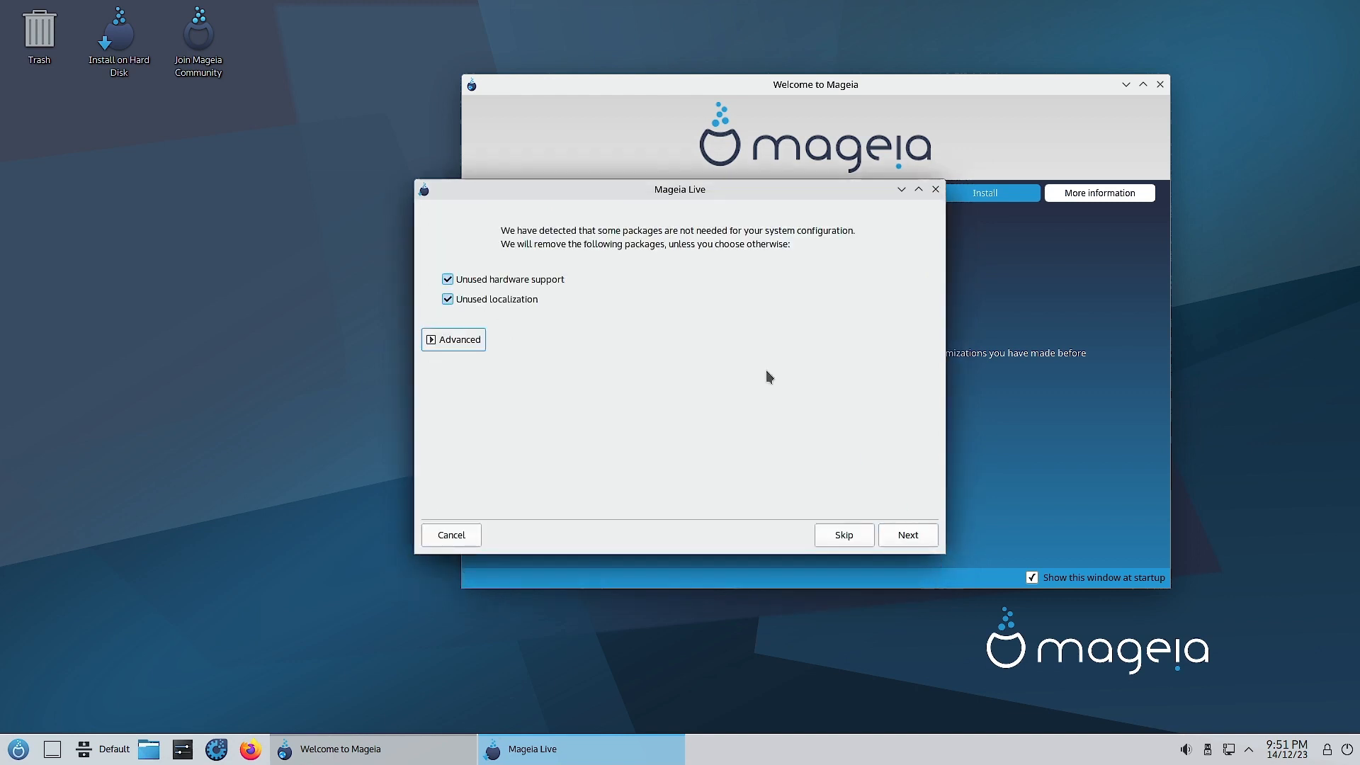
left_click(907, 537)
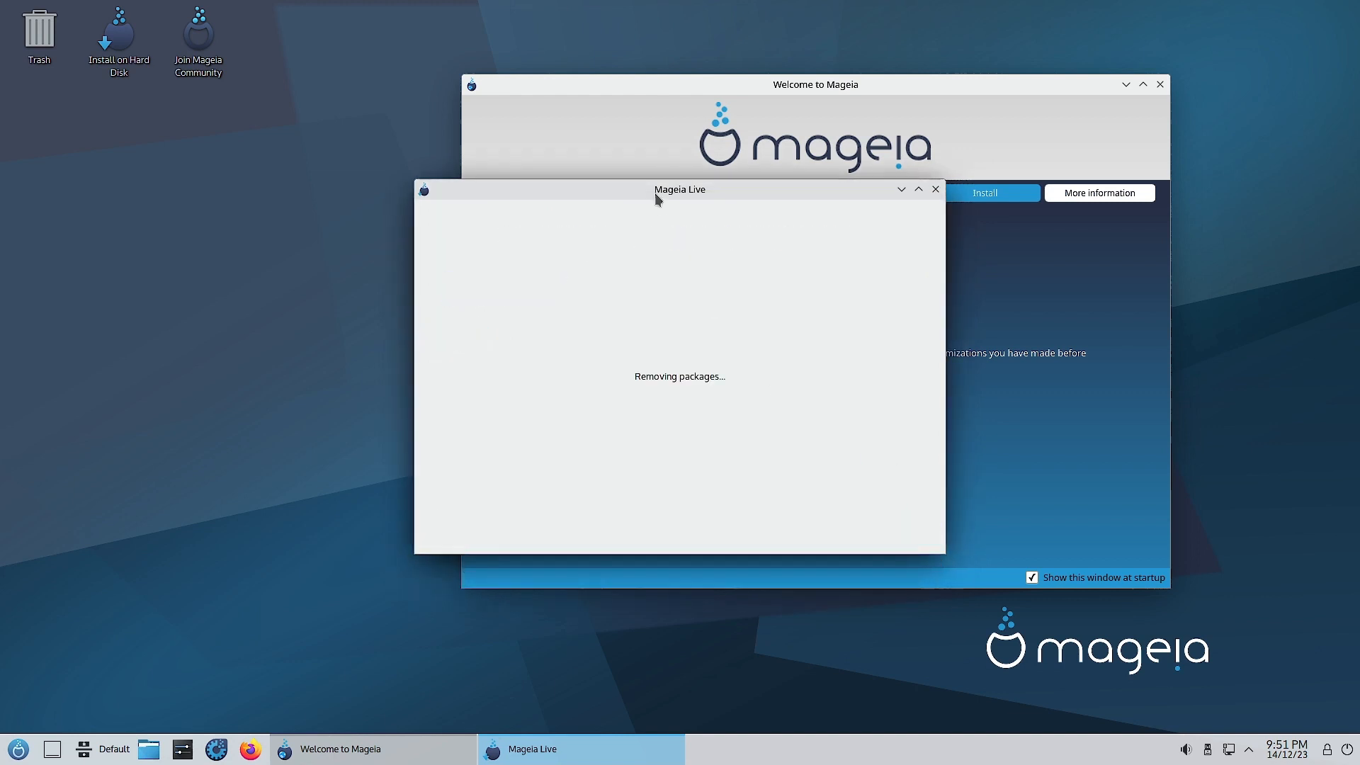
Move the installer window aside and keep GRUB2 with graphical menu as the bootloader on the /dev/vda VirtIO block device.
left_click_drag(658, 197, 786, 205)
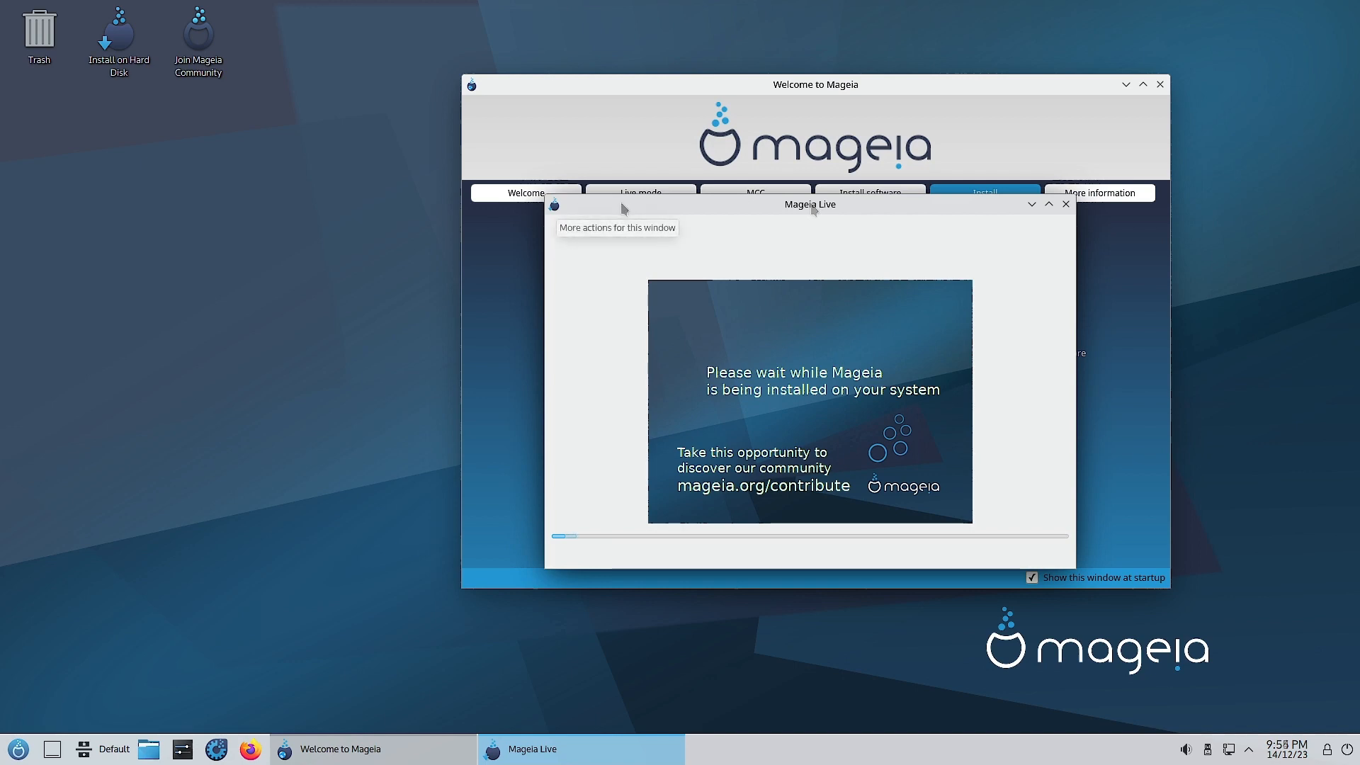
mouse_move(728, 206)
left_mouse_down()
mouse_move(729, 173)
mouse_move(717, 215)
left_mouse_up()
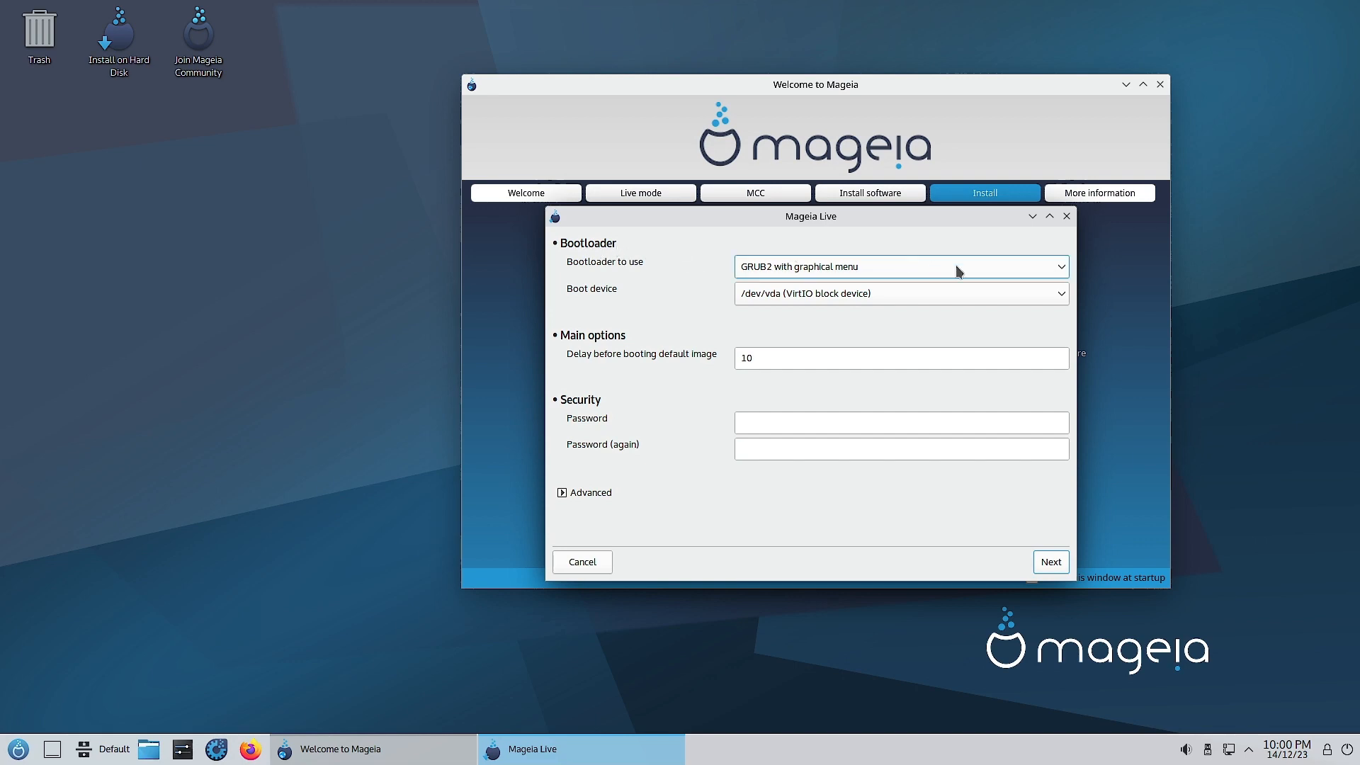
left_click(933, 268)
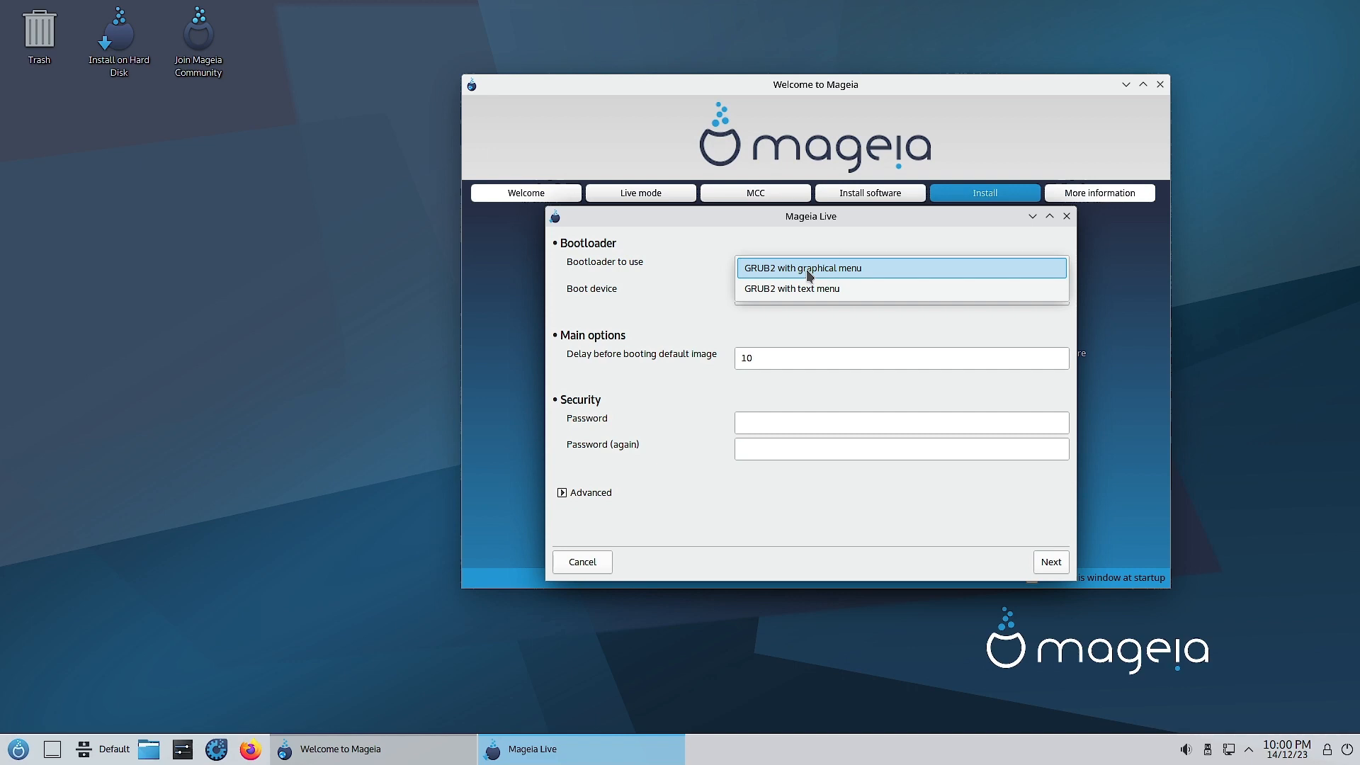
left_click(807, 271)
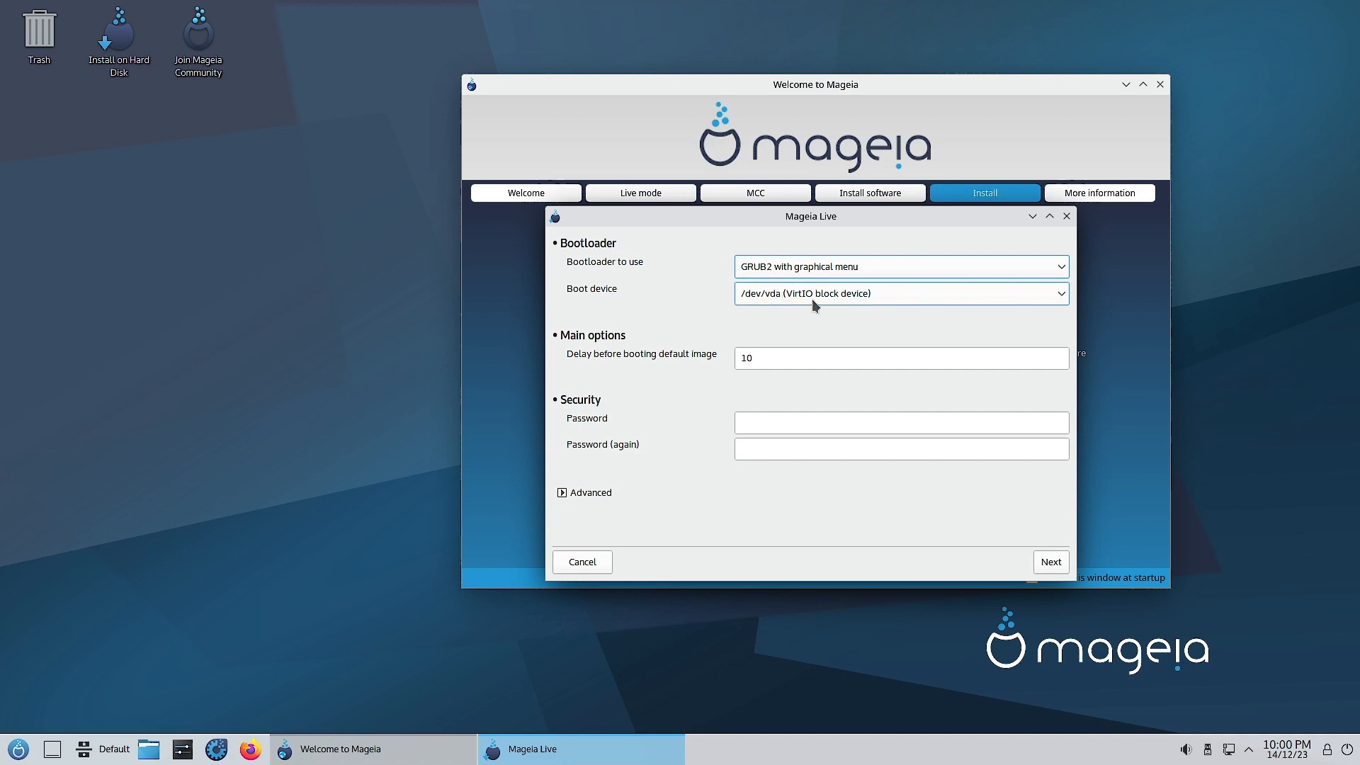
left_click(810, 294)
left_click(810, 295)
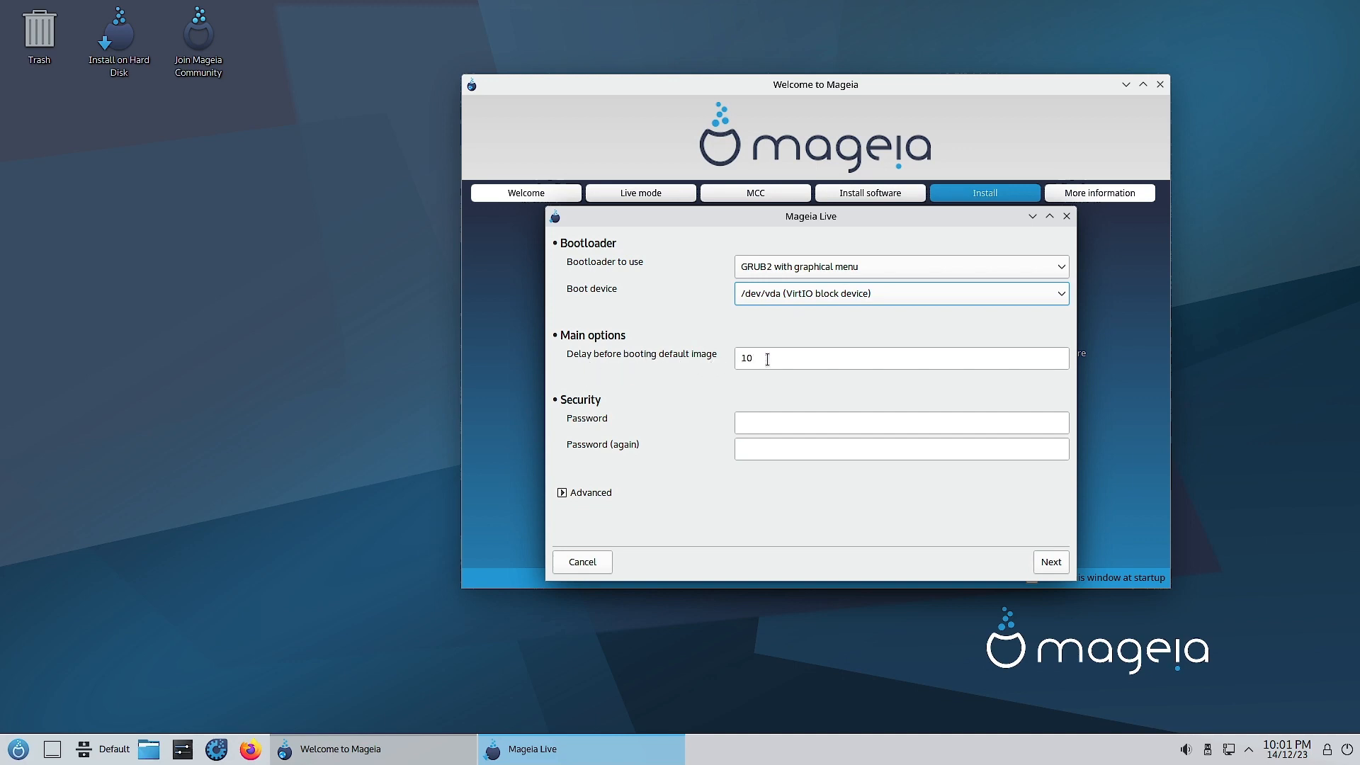
Enter and repeat the bootloader password, keep the advanced ACPI, SMP, APIC and Local APIC options enabled, and continue.
left_click(765, 425)
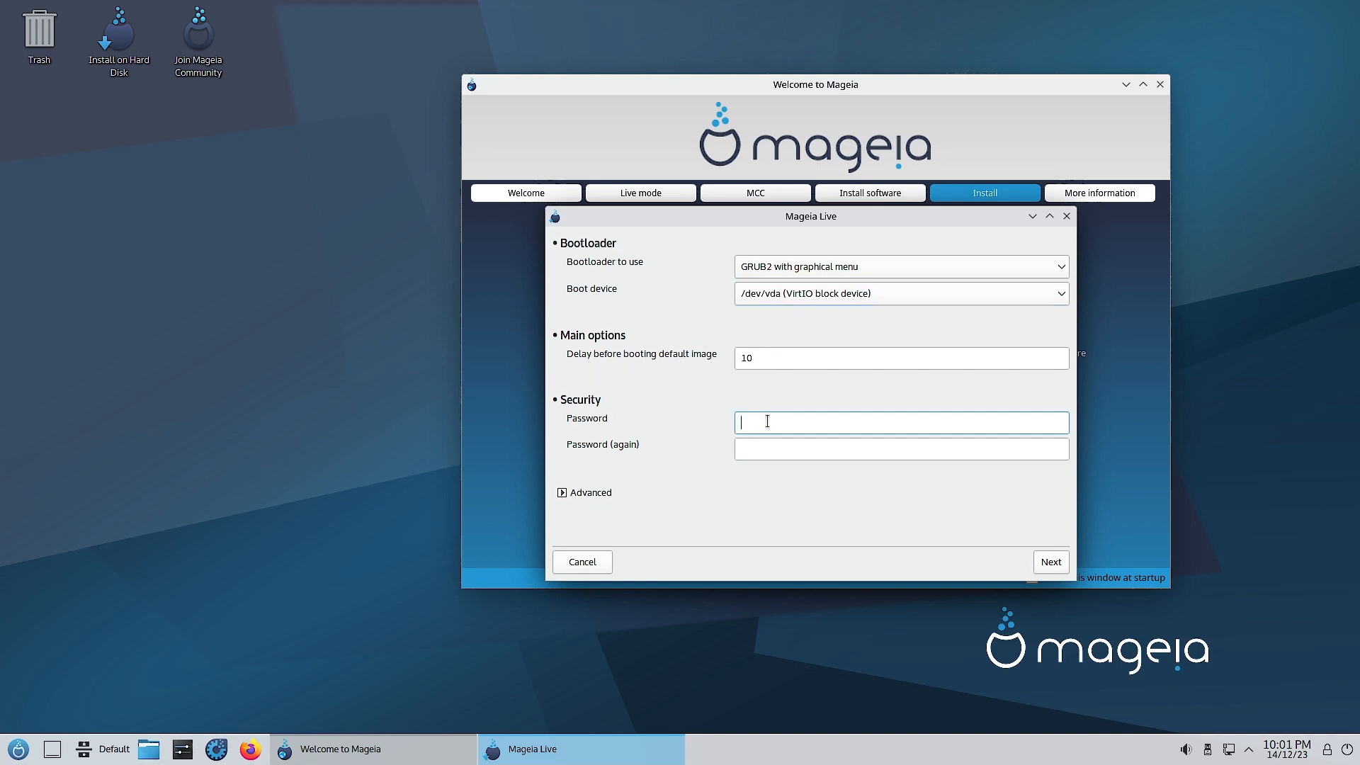
type("••••••")
left_click(806, 453)
type("••••••")
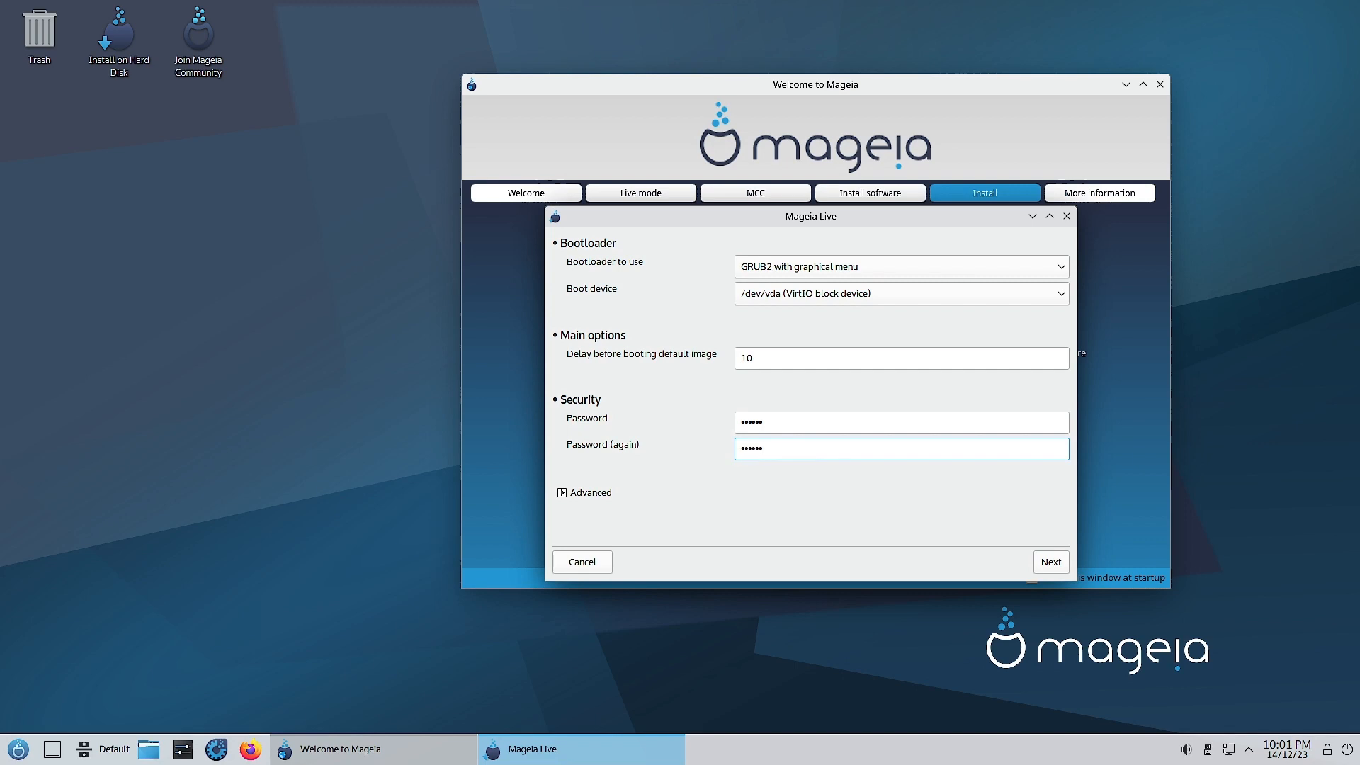
left_click(563, 495)
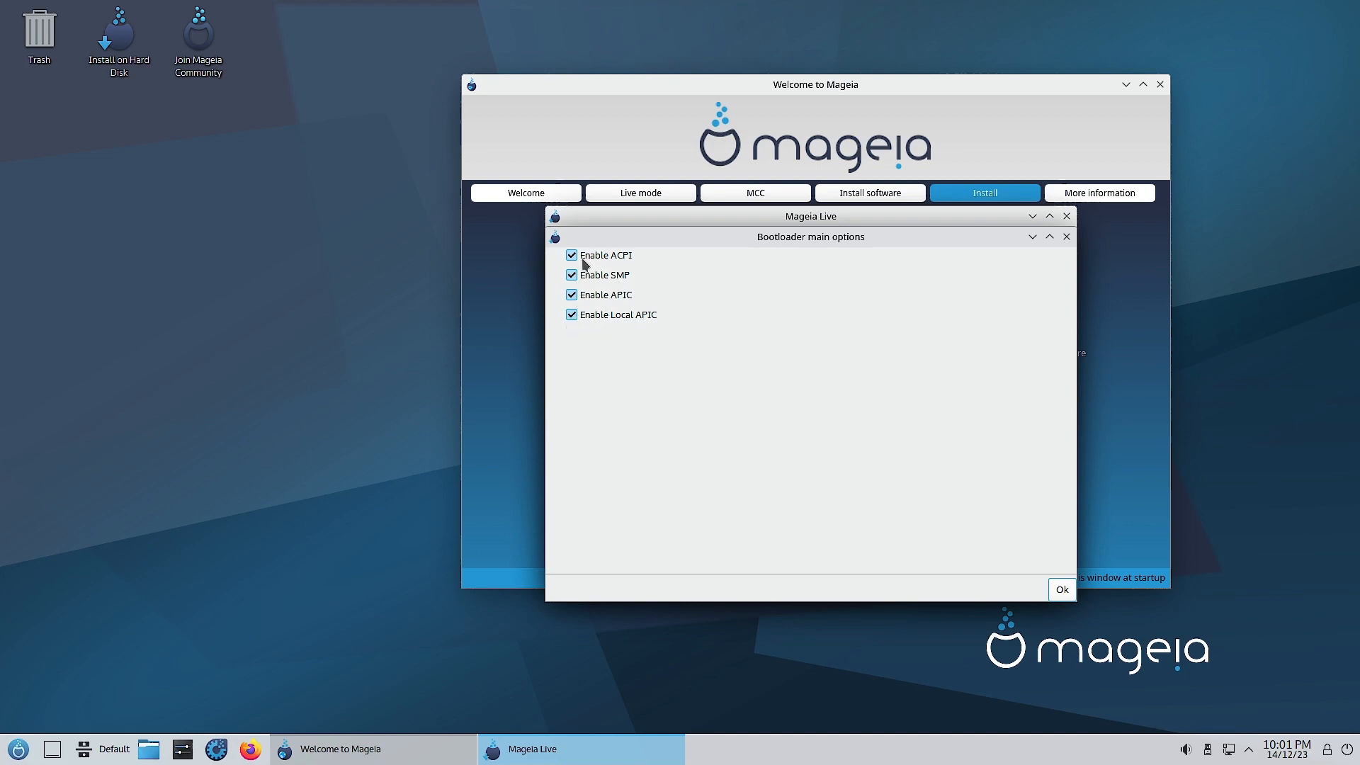
left_click(1061, 590)
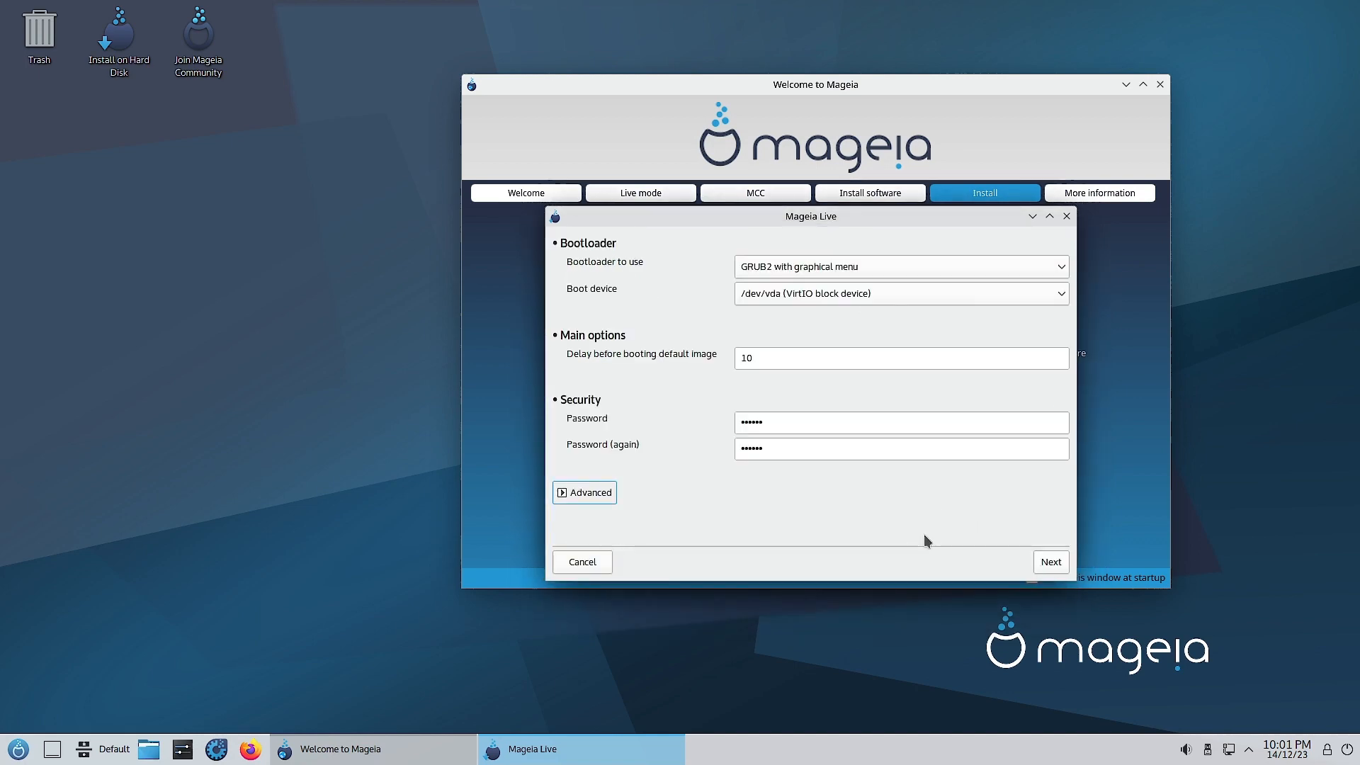
left_click(1051, 562)
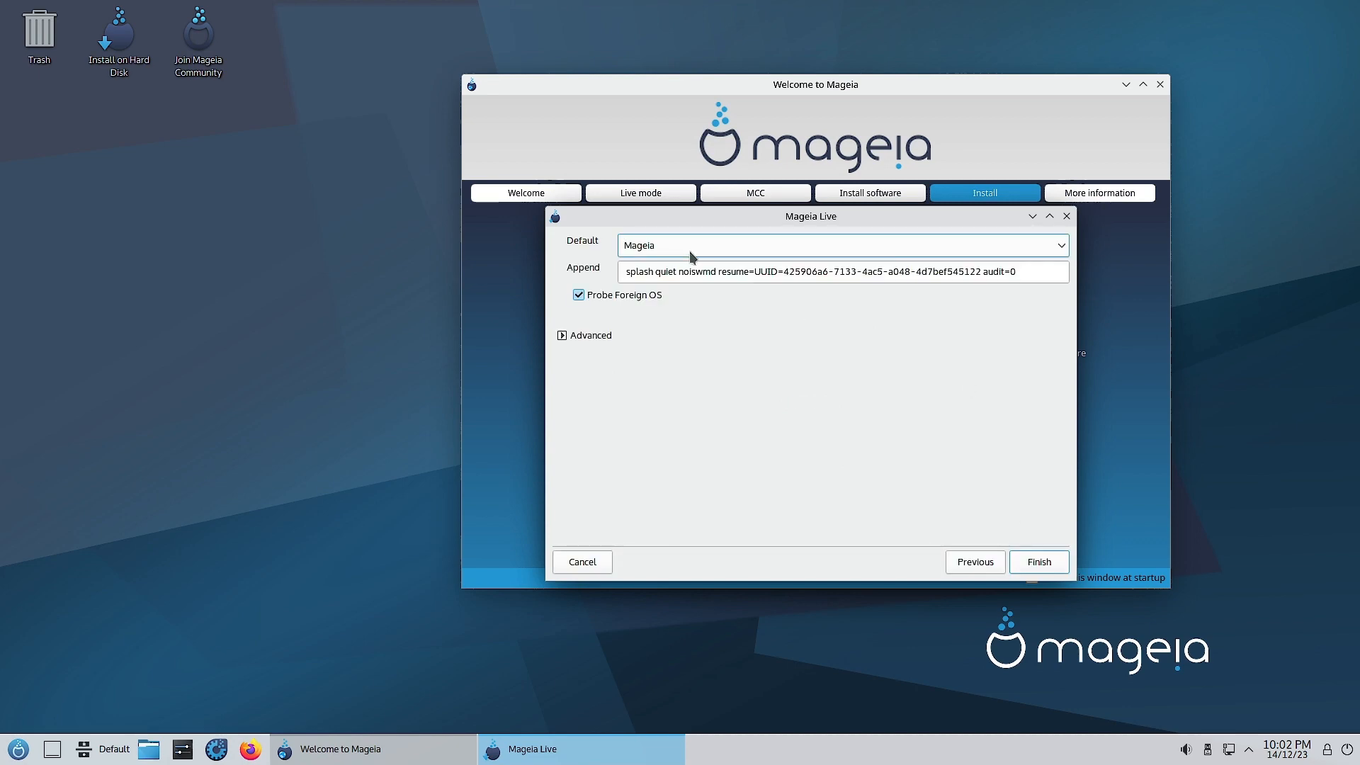
Keep Mageia as the default boot entry and 800x600 16bpp as the video mode, and finish the bootloader setup.
left_click(692, 255)
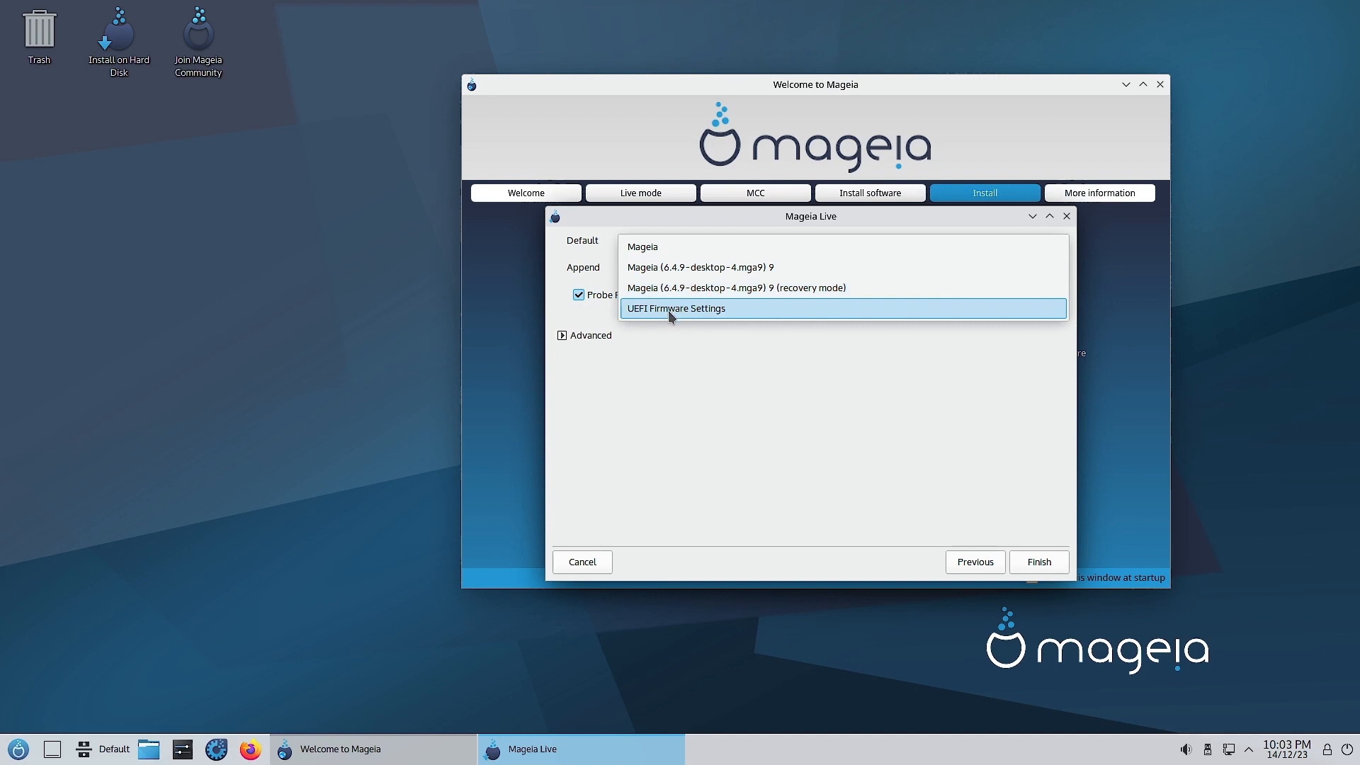
left_click(593, 259)
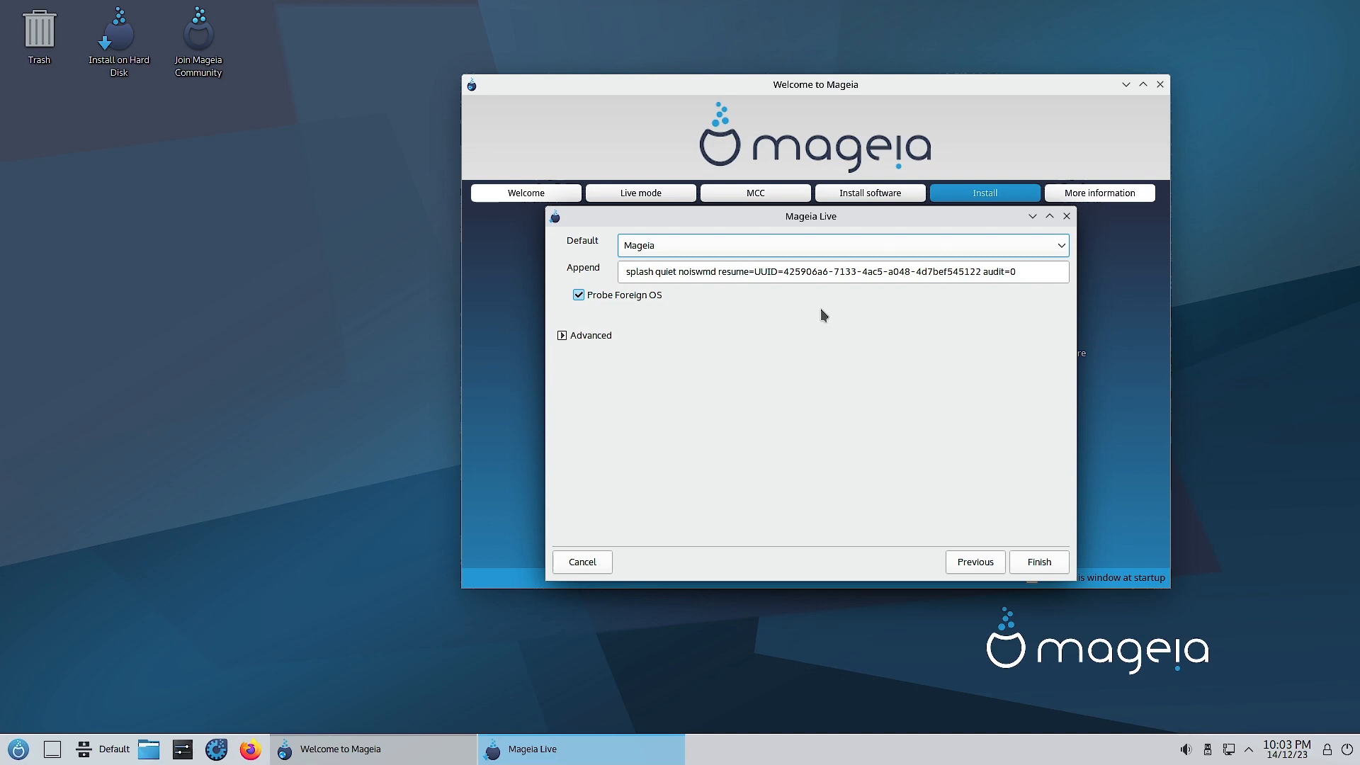
left_click(567, 336)
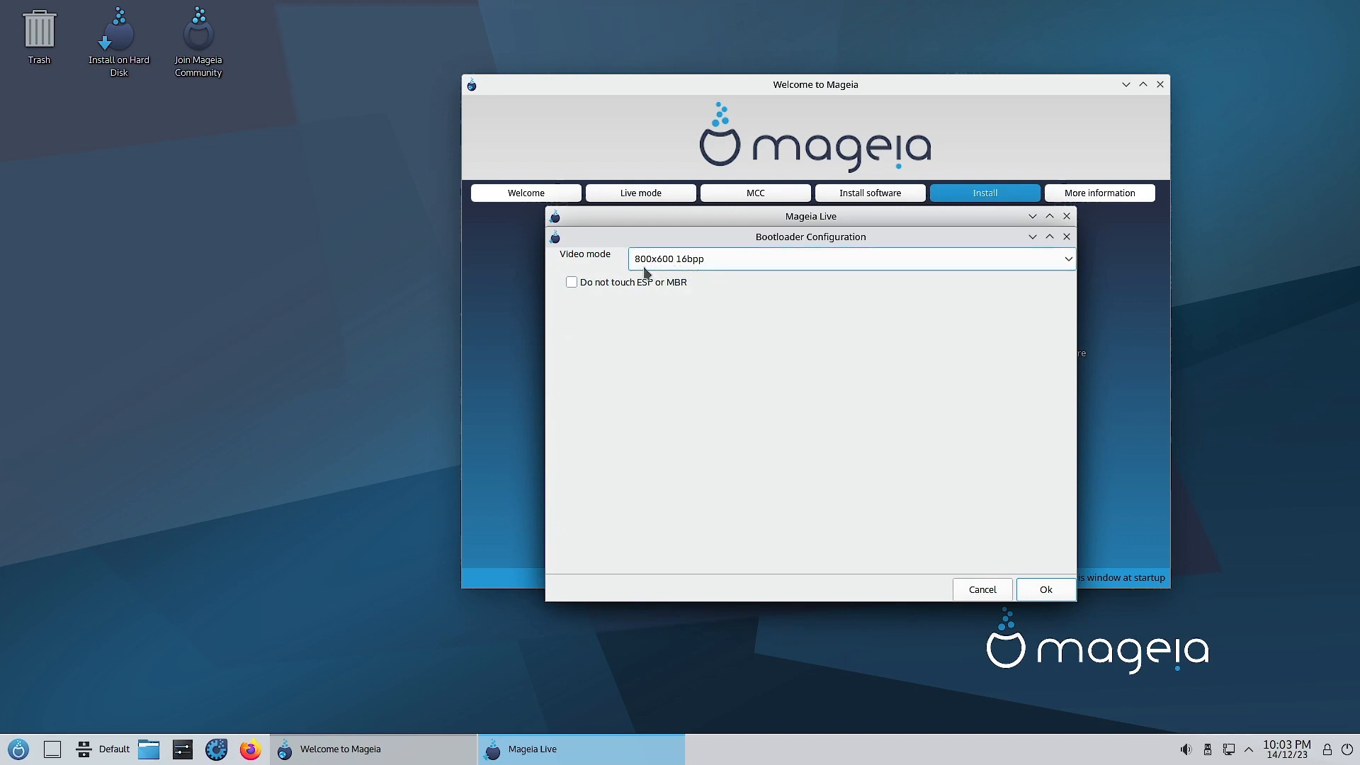
left_click(684, 263)
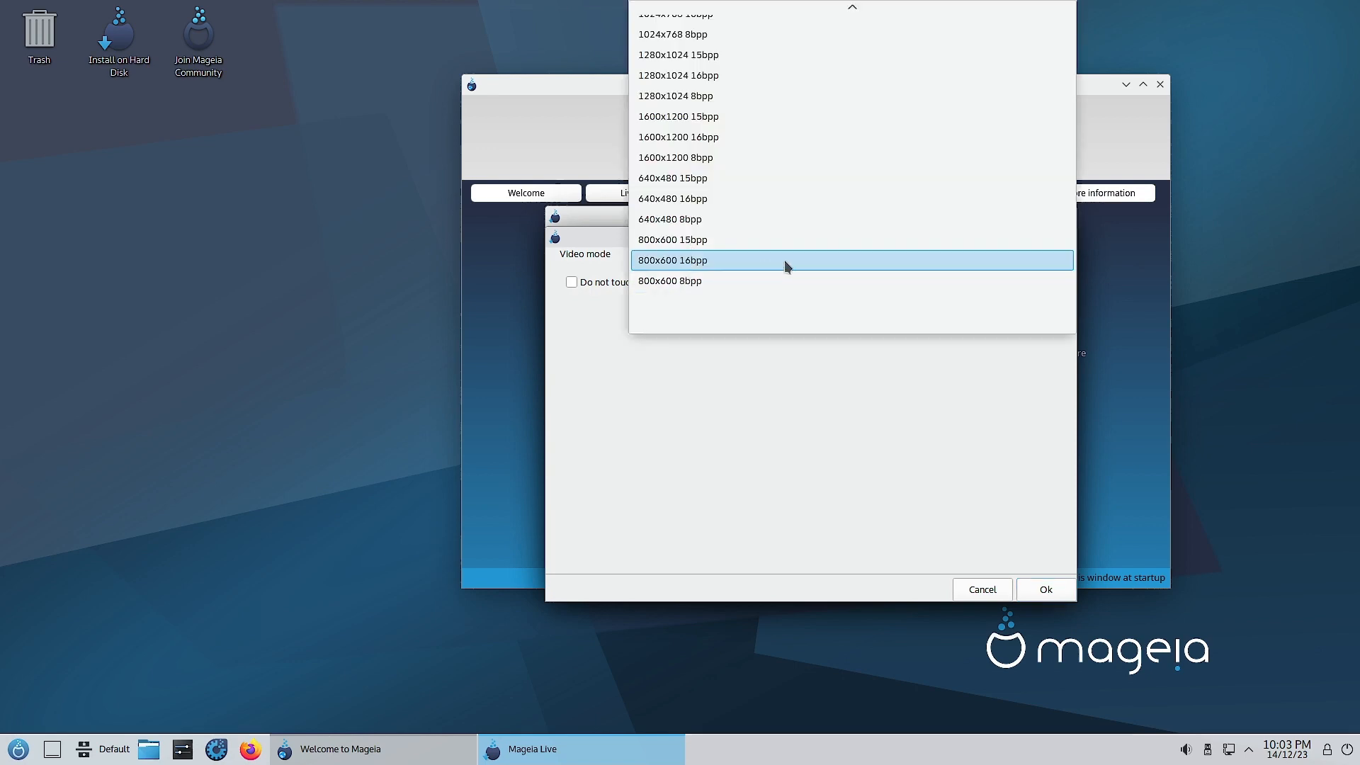
scroll(764, 159, "up", 1)
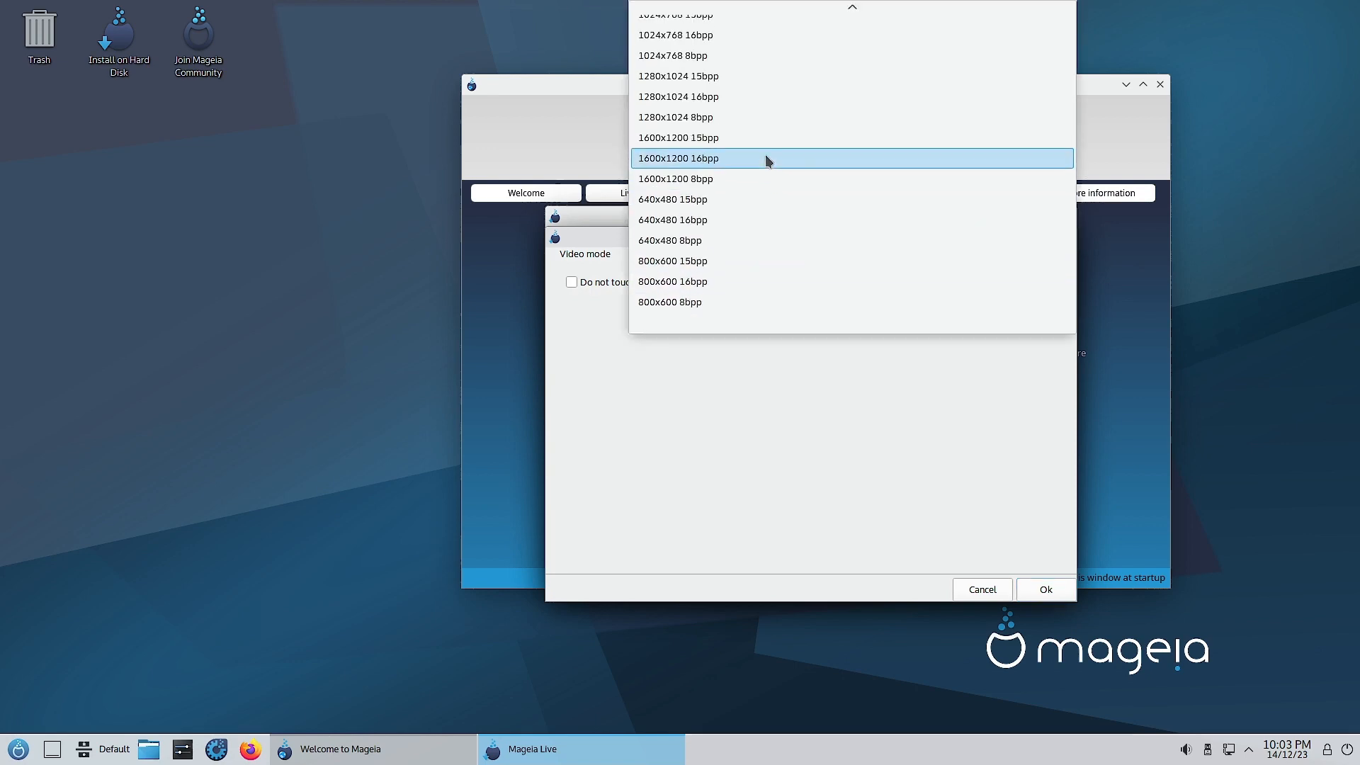
scroll(767, 160, "up", 1)
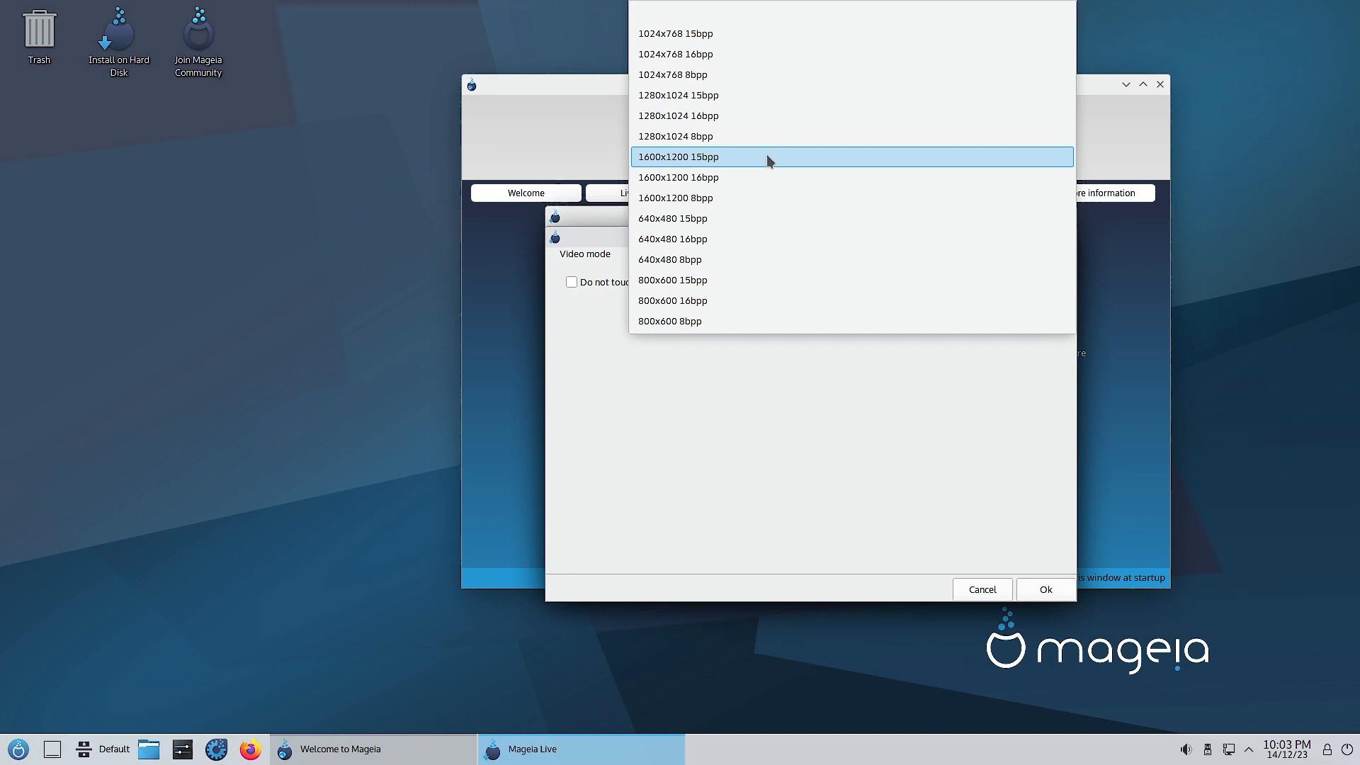
left_click(585, 380)
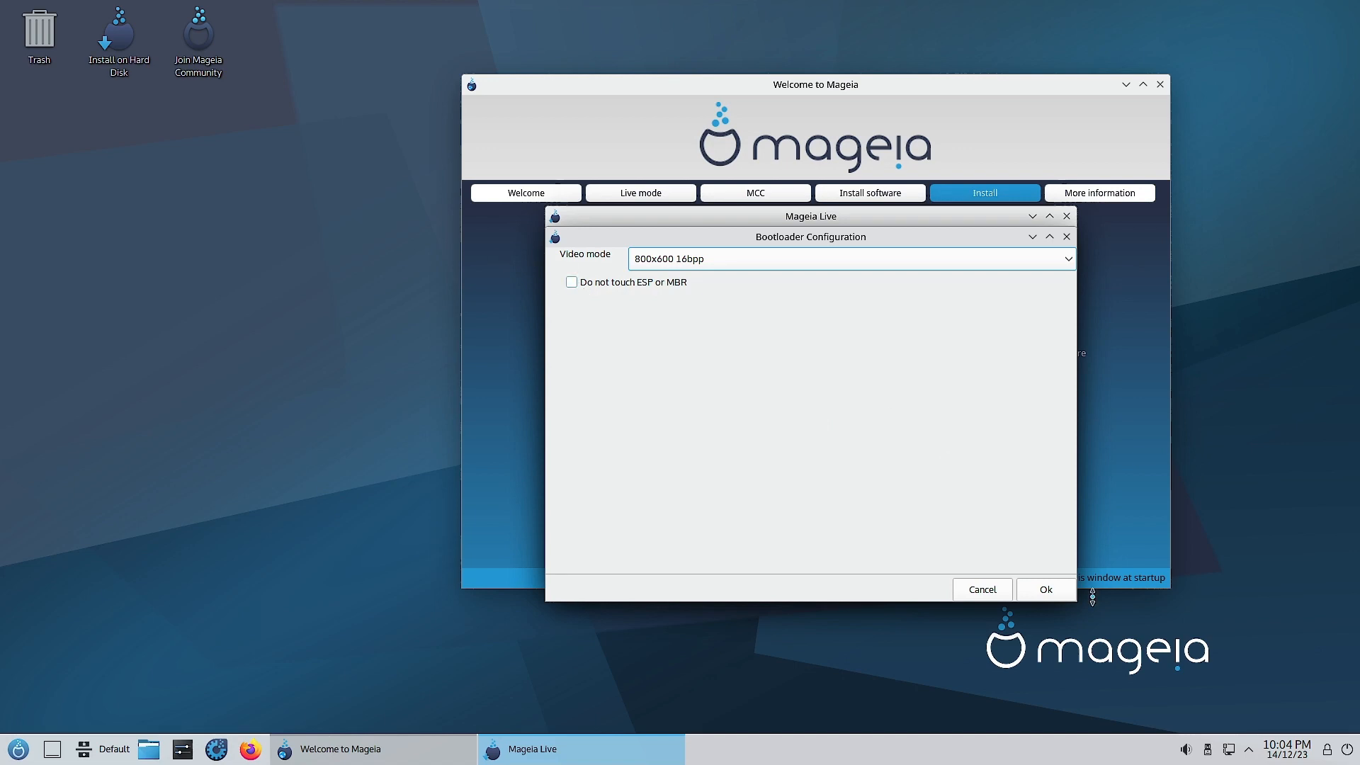
left_click(1046, 590)
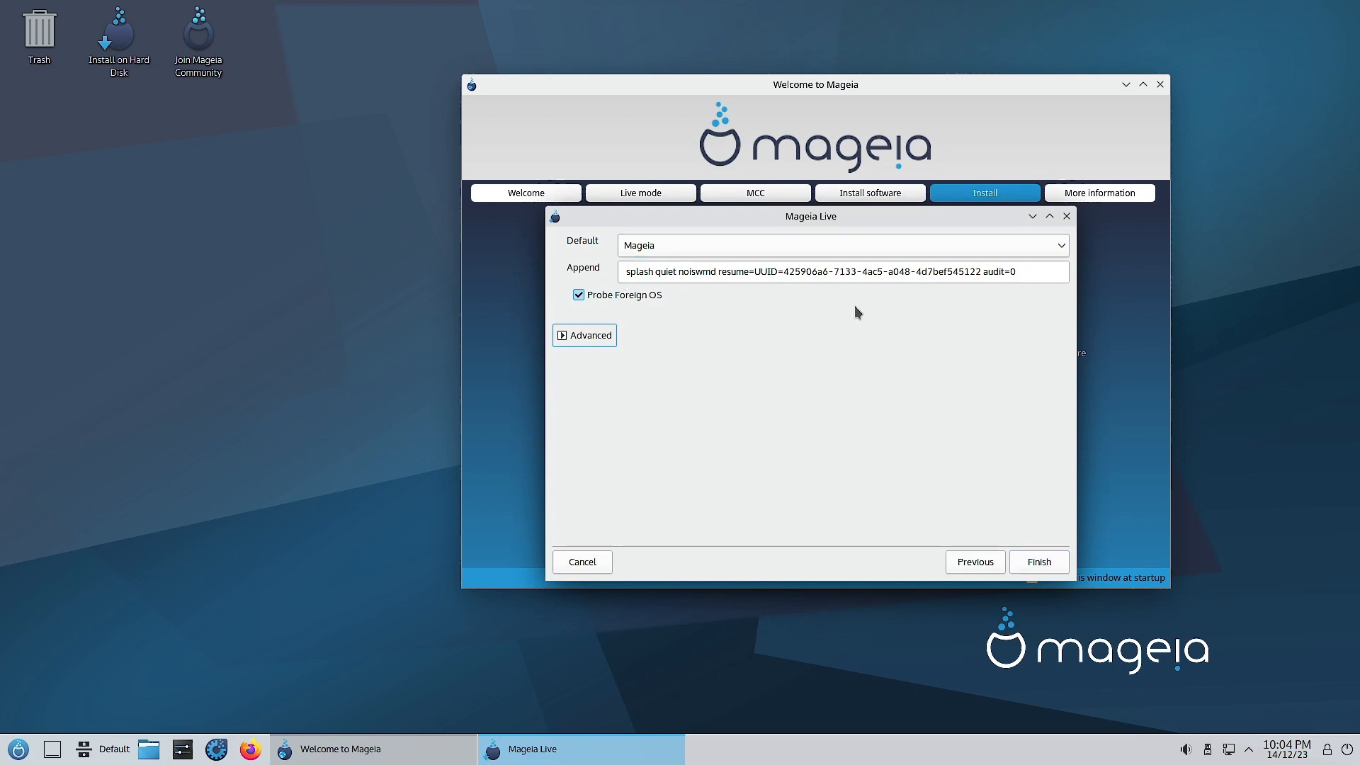
left_click(1045, 566)
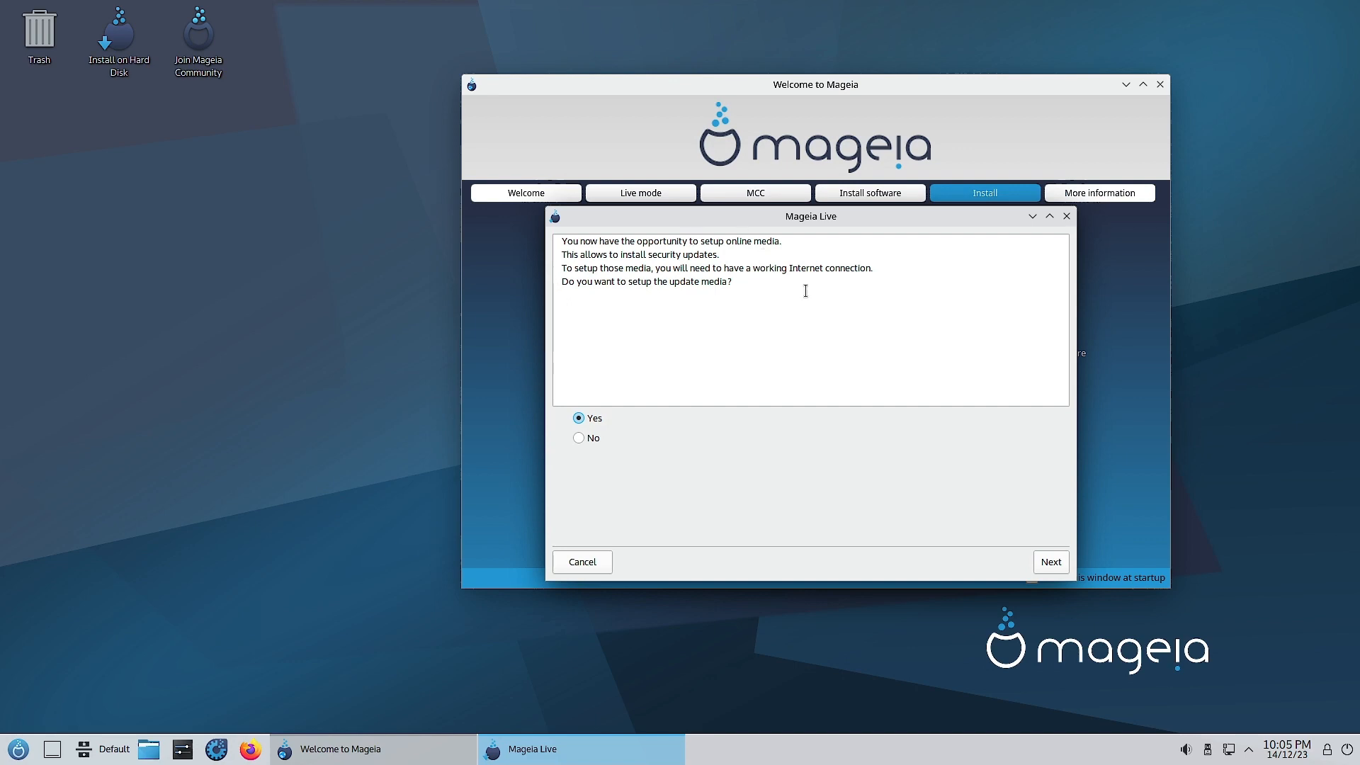
Agree to set up the update media, using the Automatic mirror choice and the Default downloader.
left_click(1061, 568)
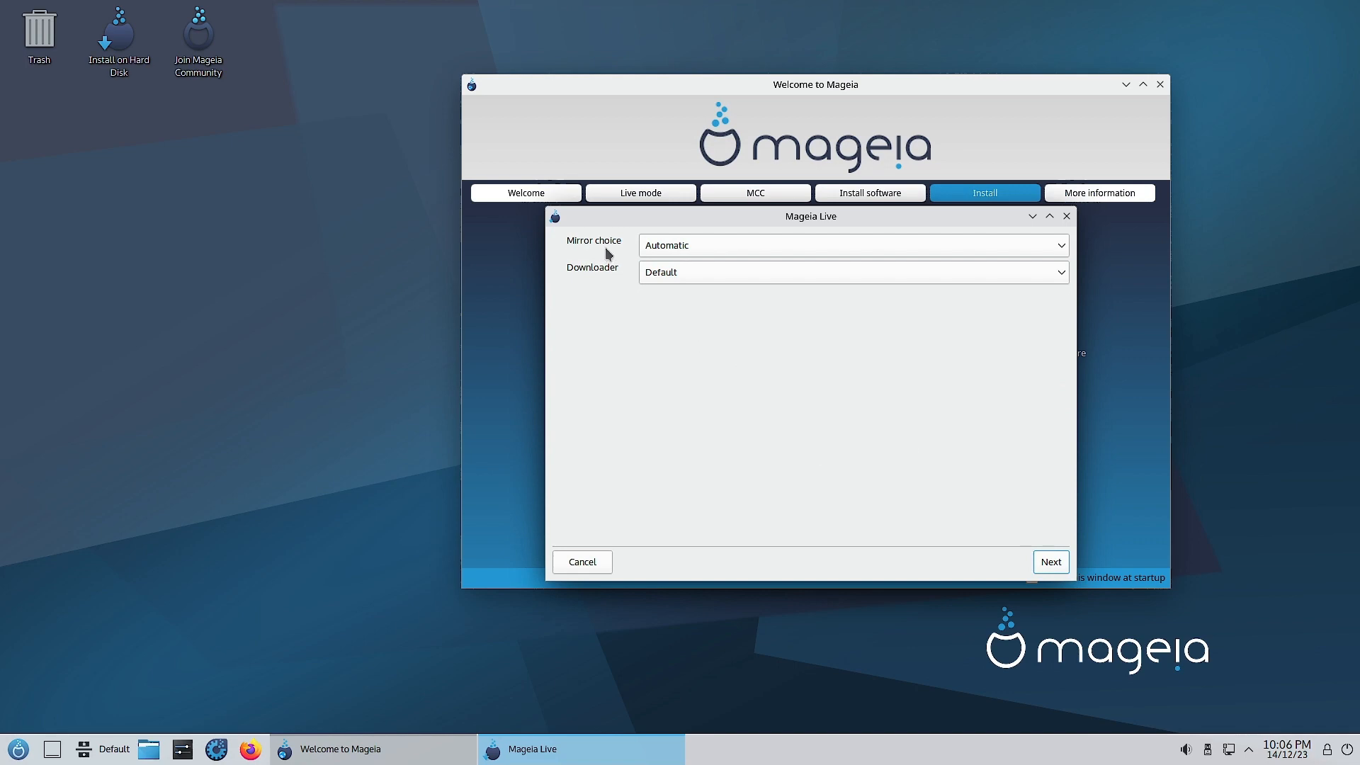
left_click(703, 245)
left_click(703, 245)
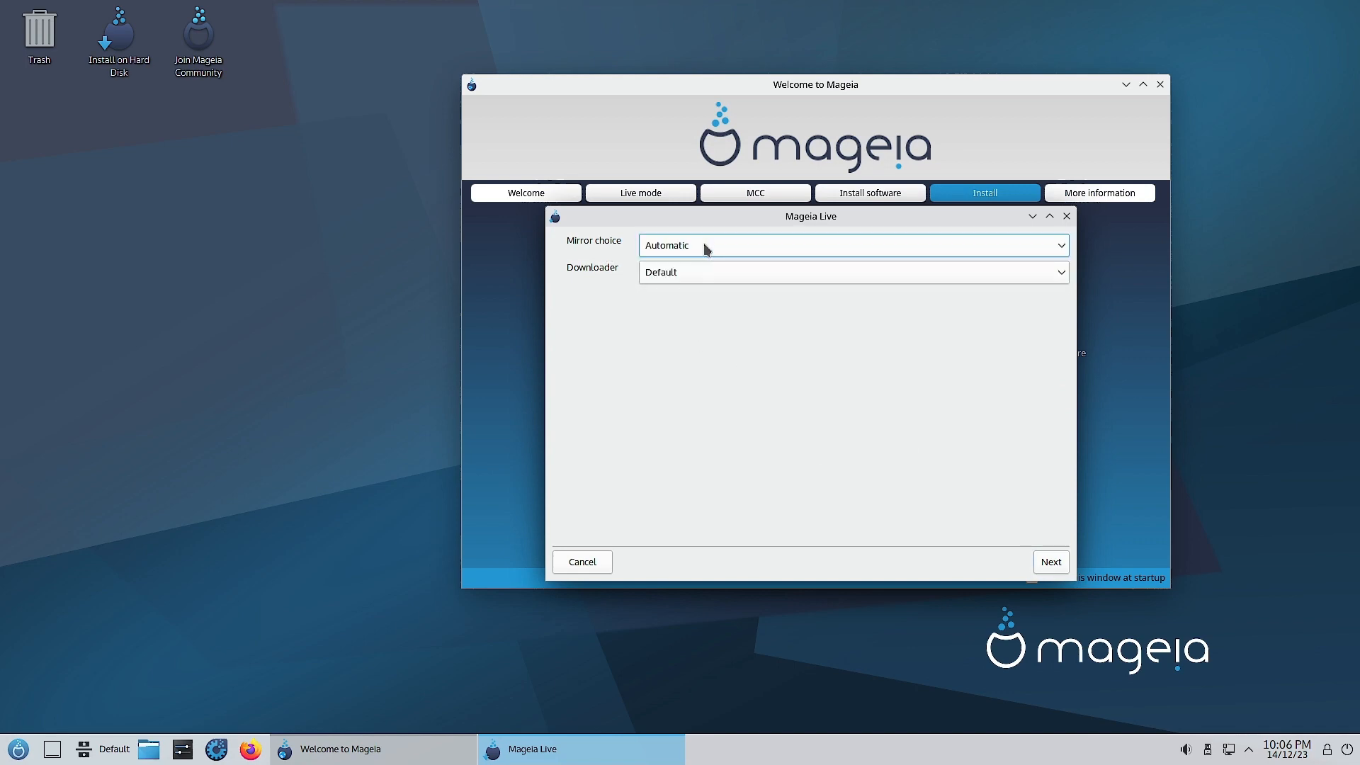
left_click(703, 245)
left_click(704, 245)
left_click(693, 278)
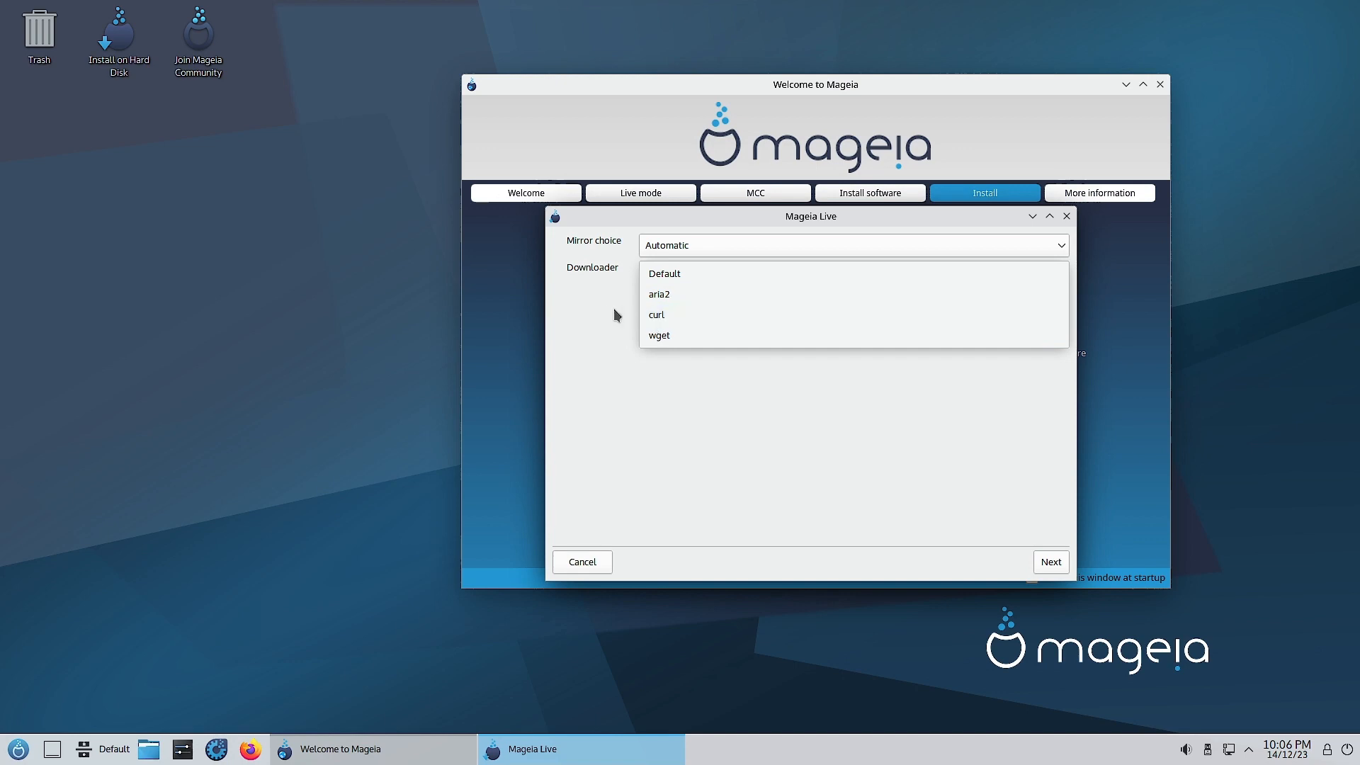
left_click(652, 274)
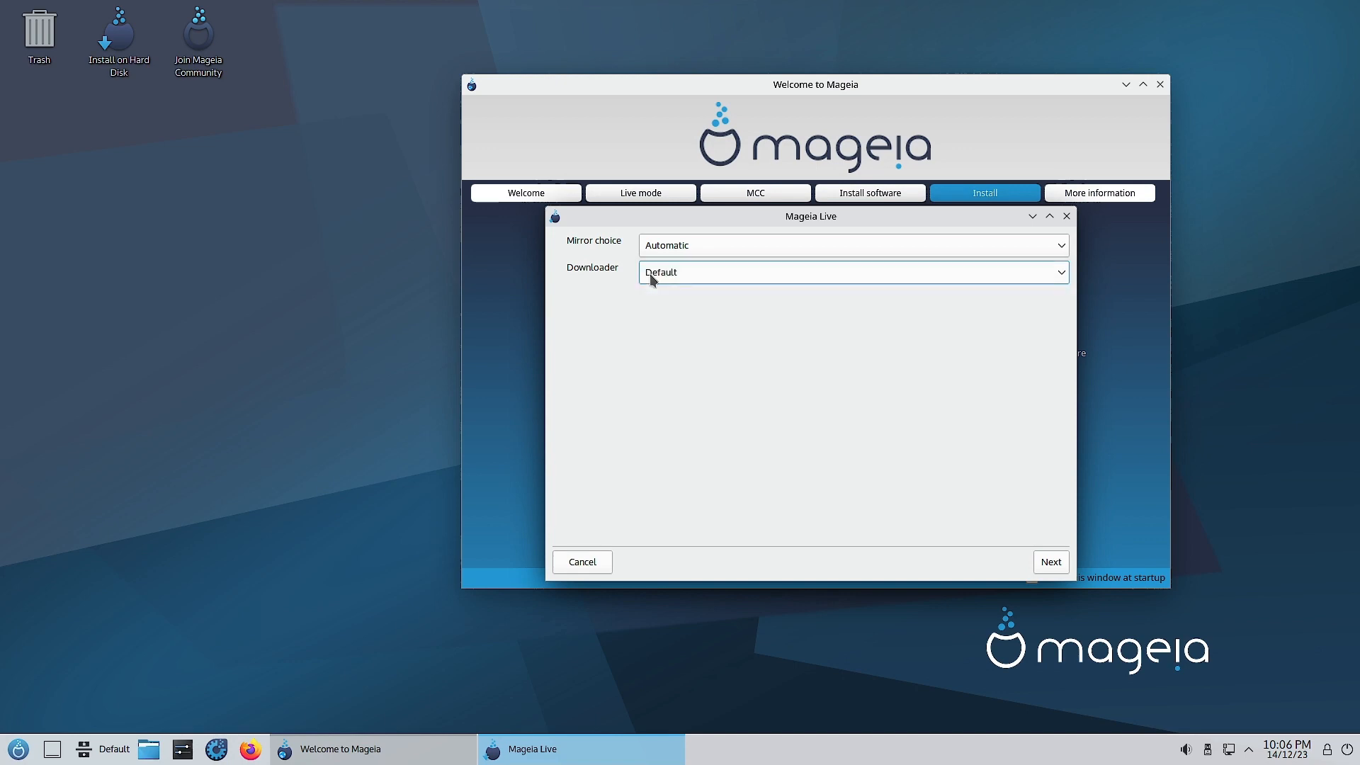
left_click(1051, 563)
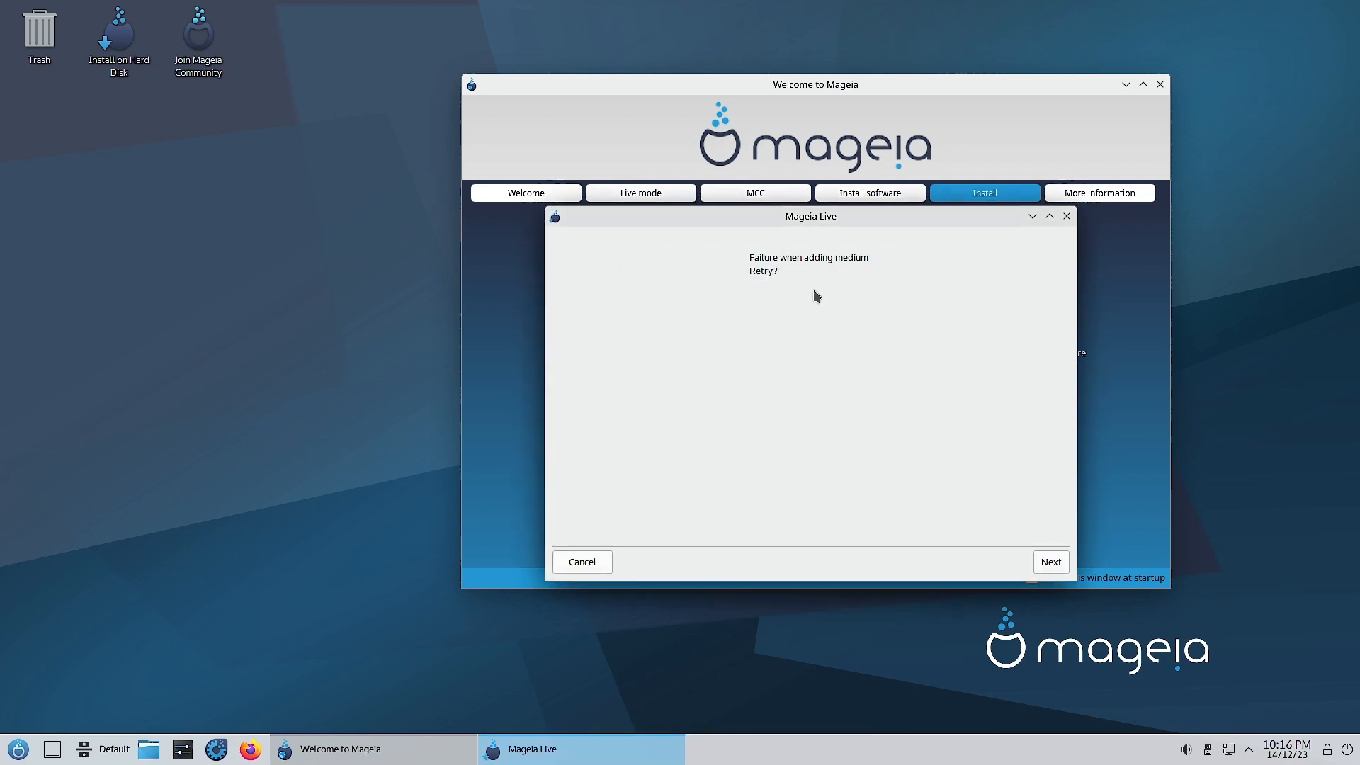
Retry adding the update media with the Automatic mirror and Default downloader, and move the progress window over the installer window.
left_click_drag(794, 218, 780, 205)
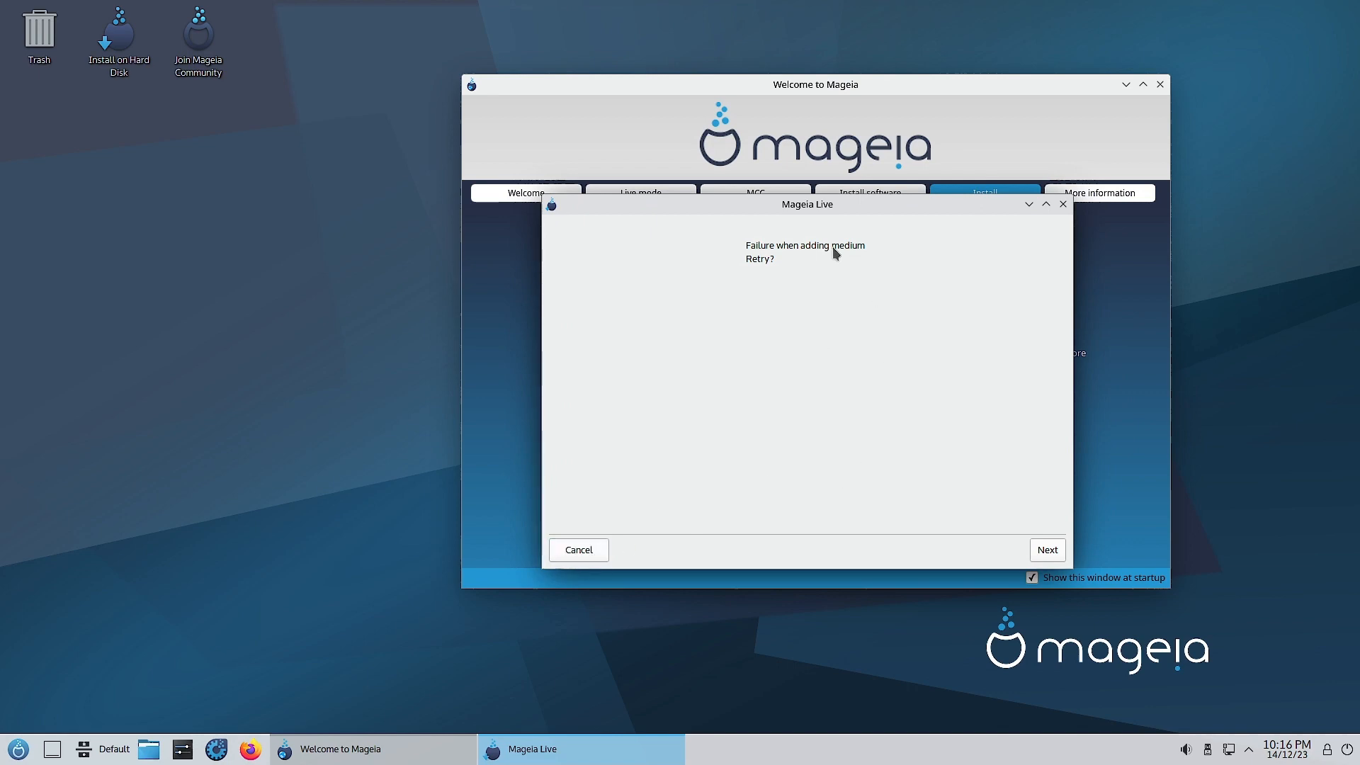
left_click(1047, 550)
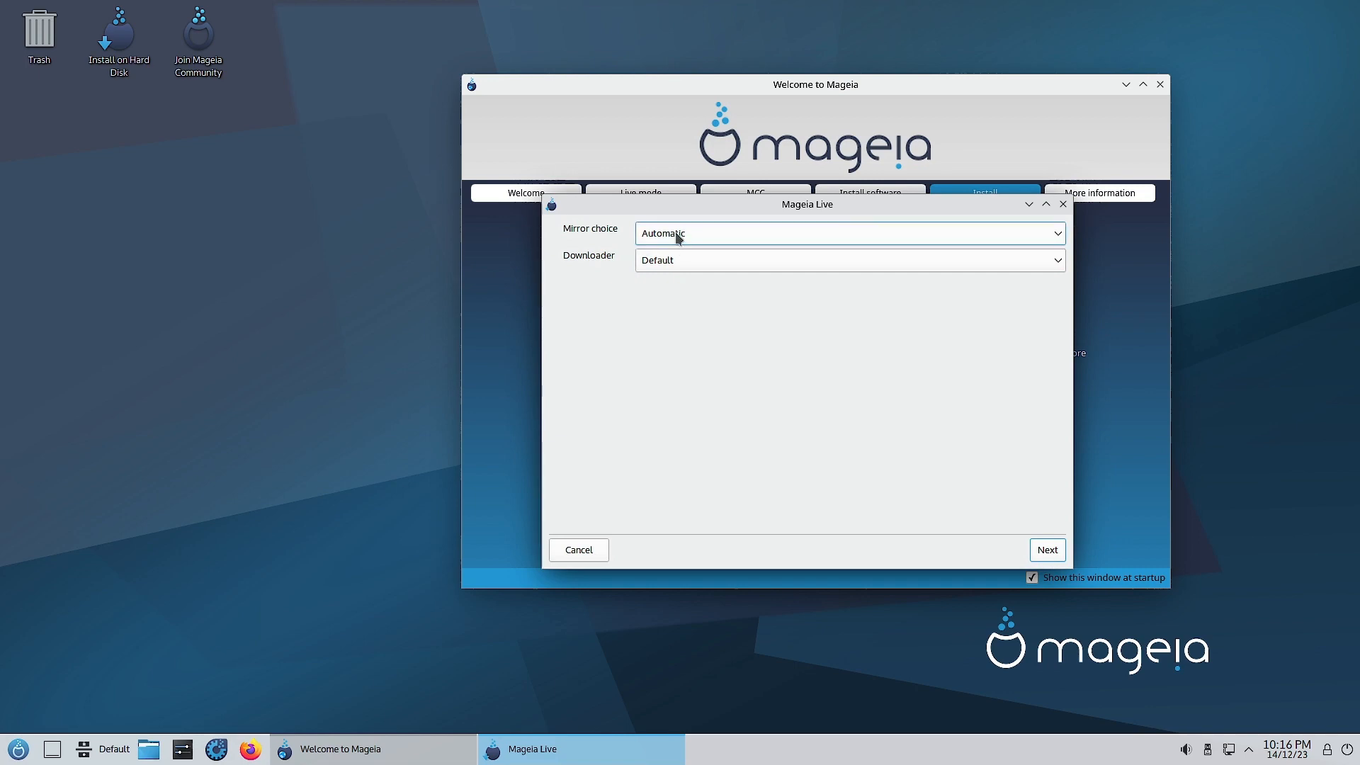
left_click(1044, 552)
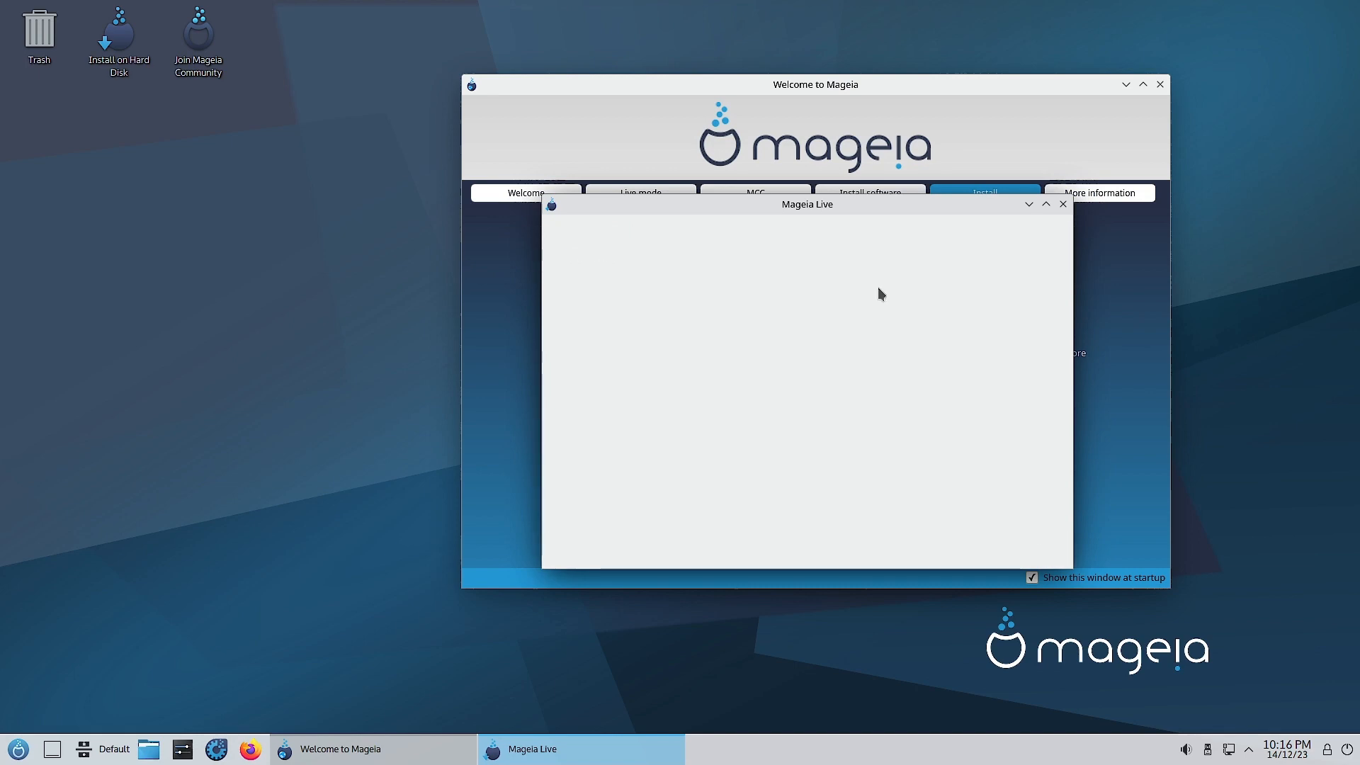
left_click_drag(773, 209, 785, 182)
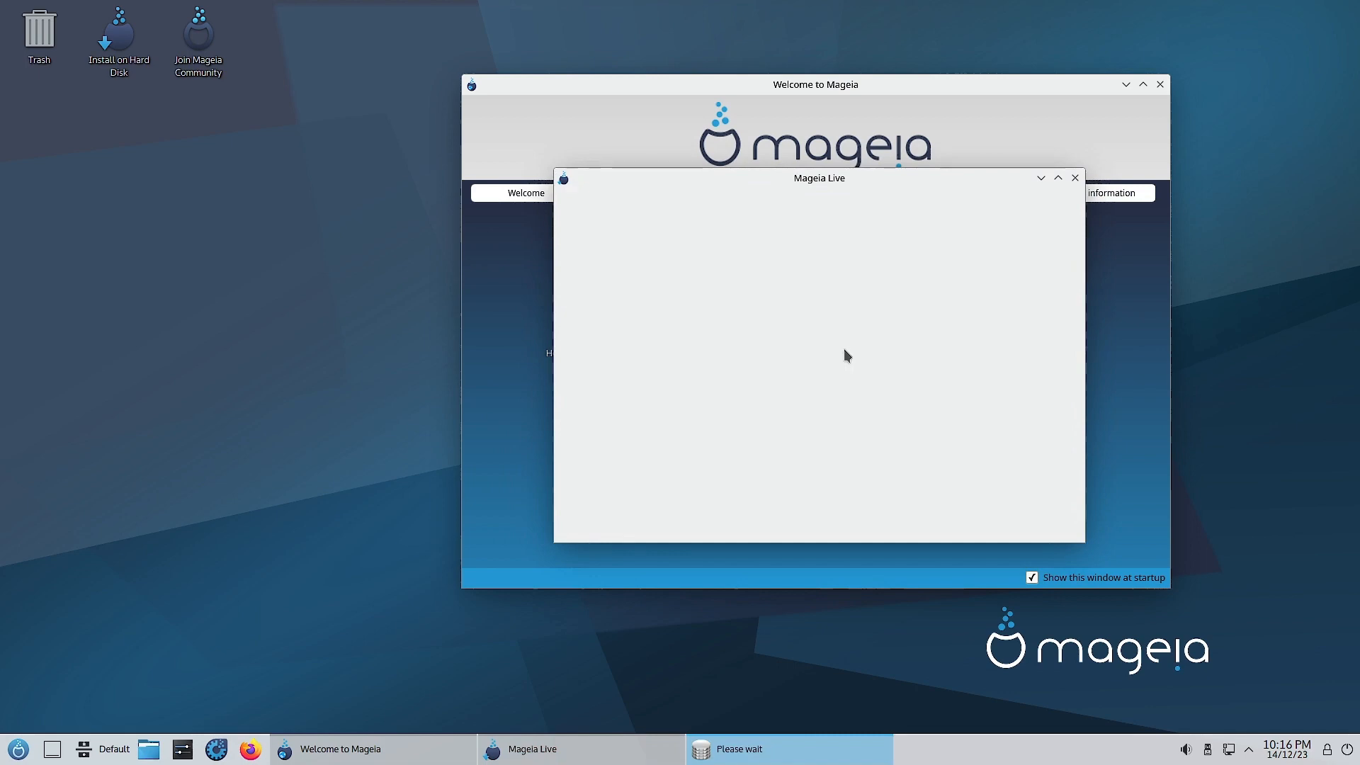
left_click_drag(660, 346, 765, 296)
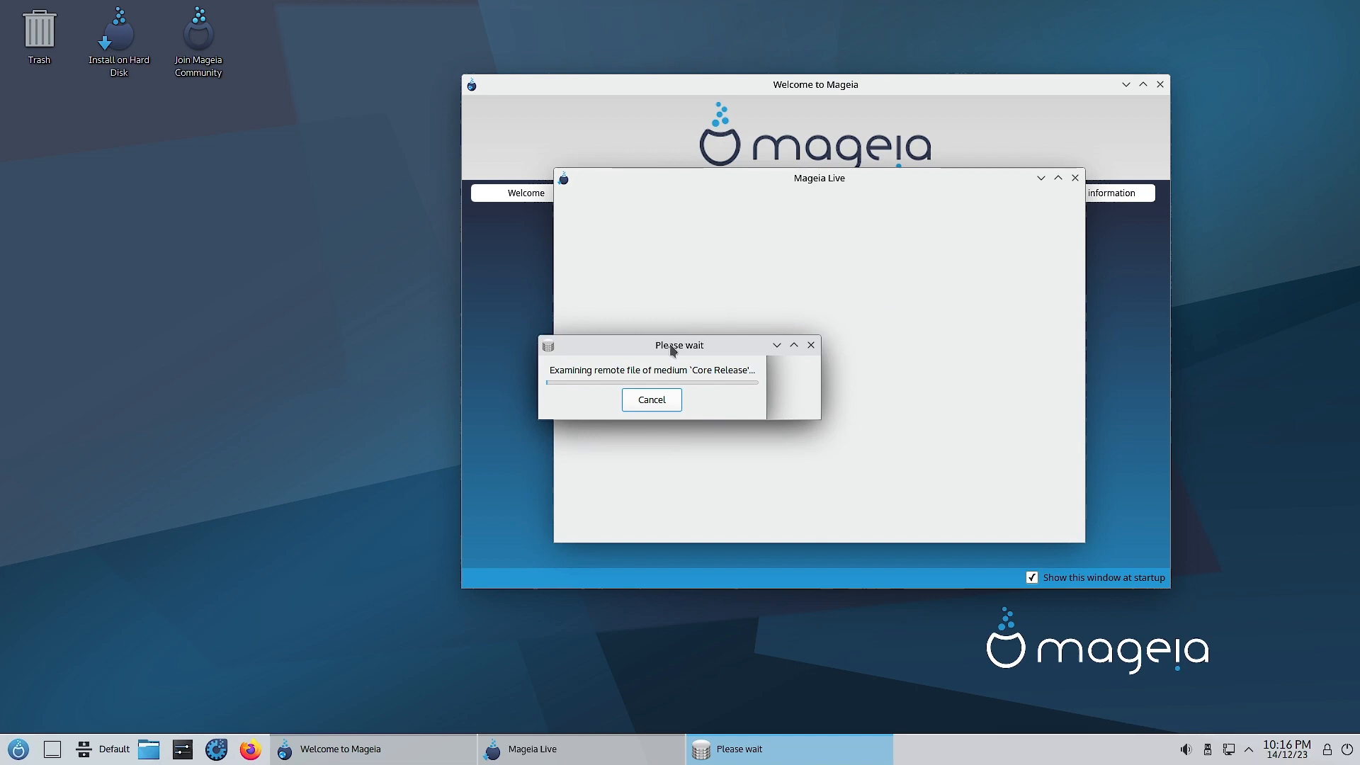
left_click_drag(673, 350, 793, 296)
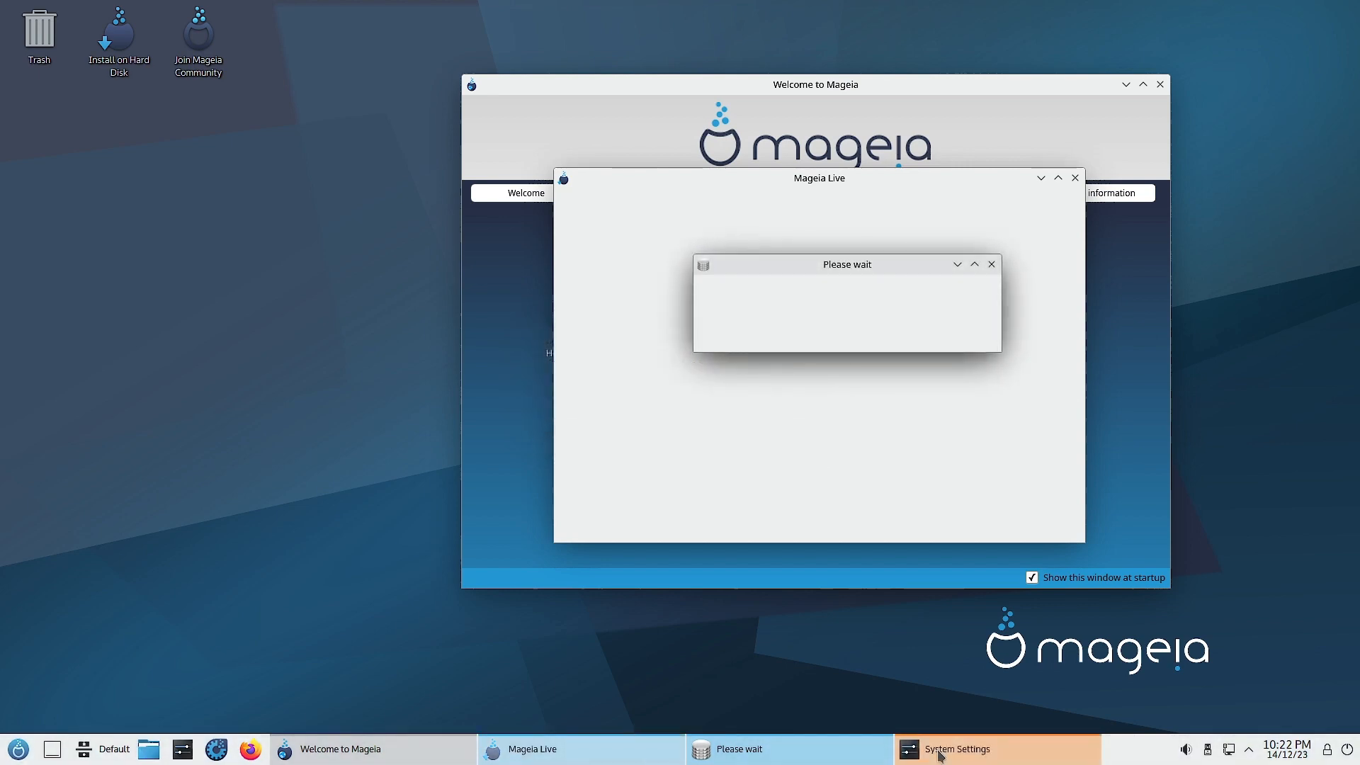
Bring up the System Settings window and move it, and reposition the progress window of the media download.
left_click(939, 750)
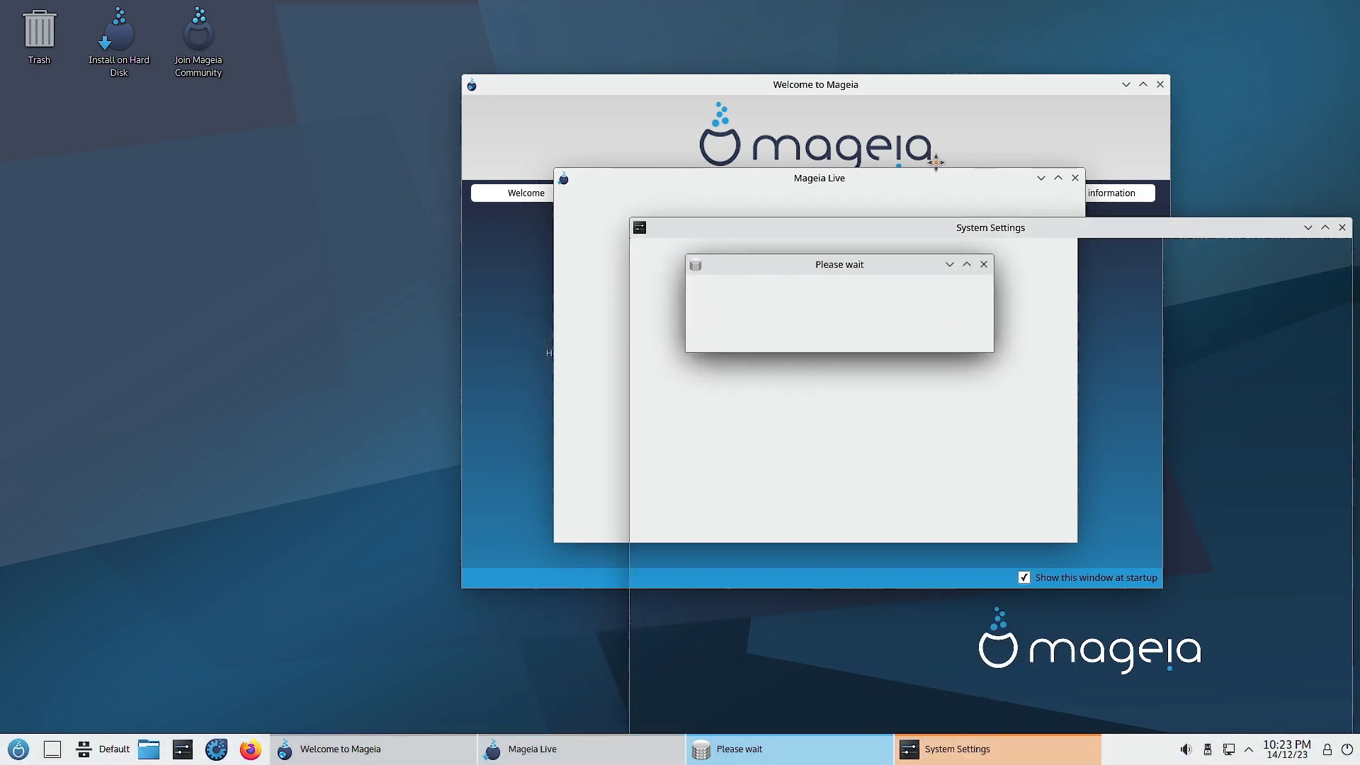
left_click_drag(1146, 221, 830, 132)
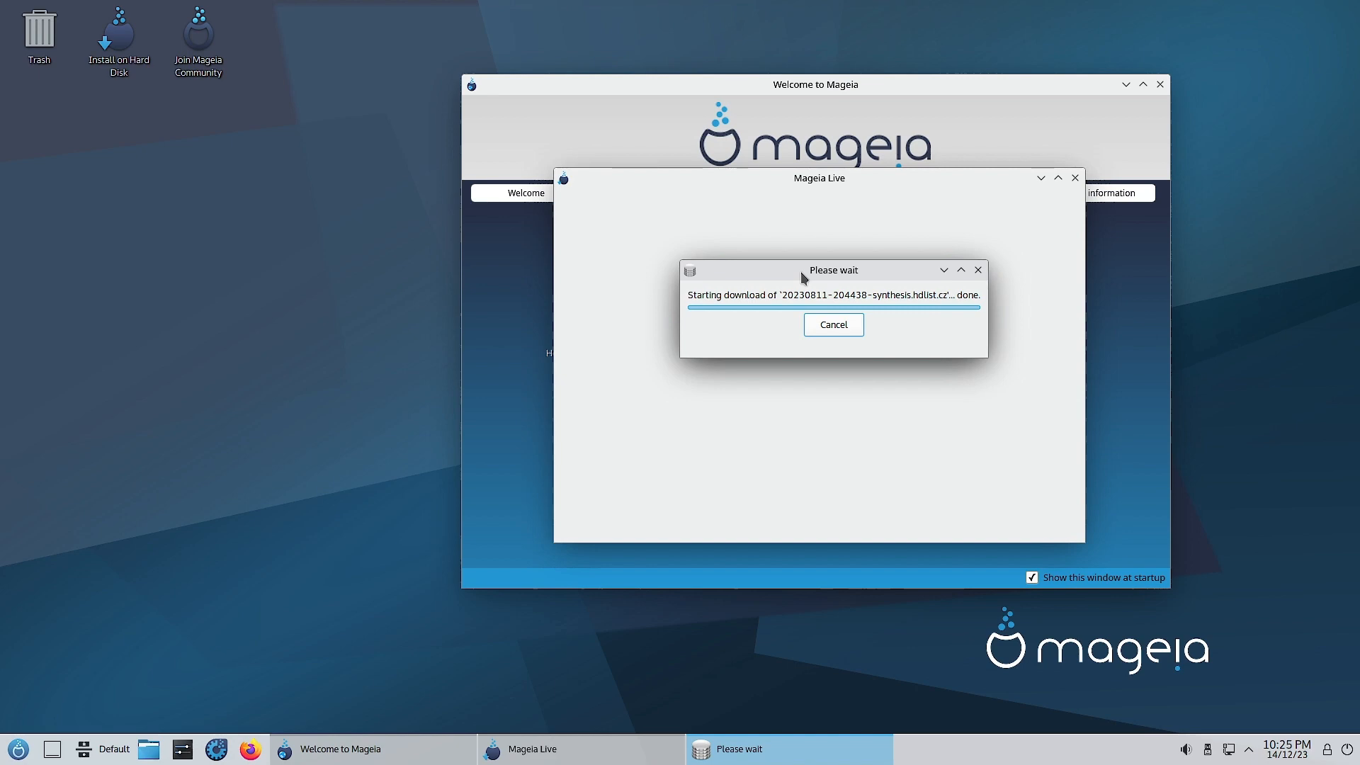
left_click_drag(800, 270, 766, 295)
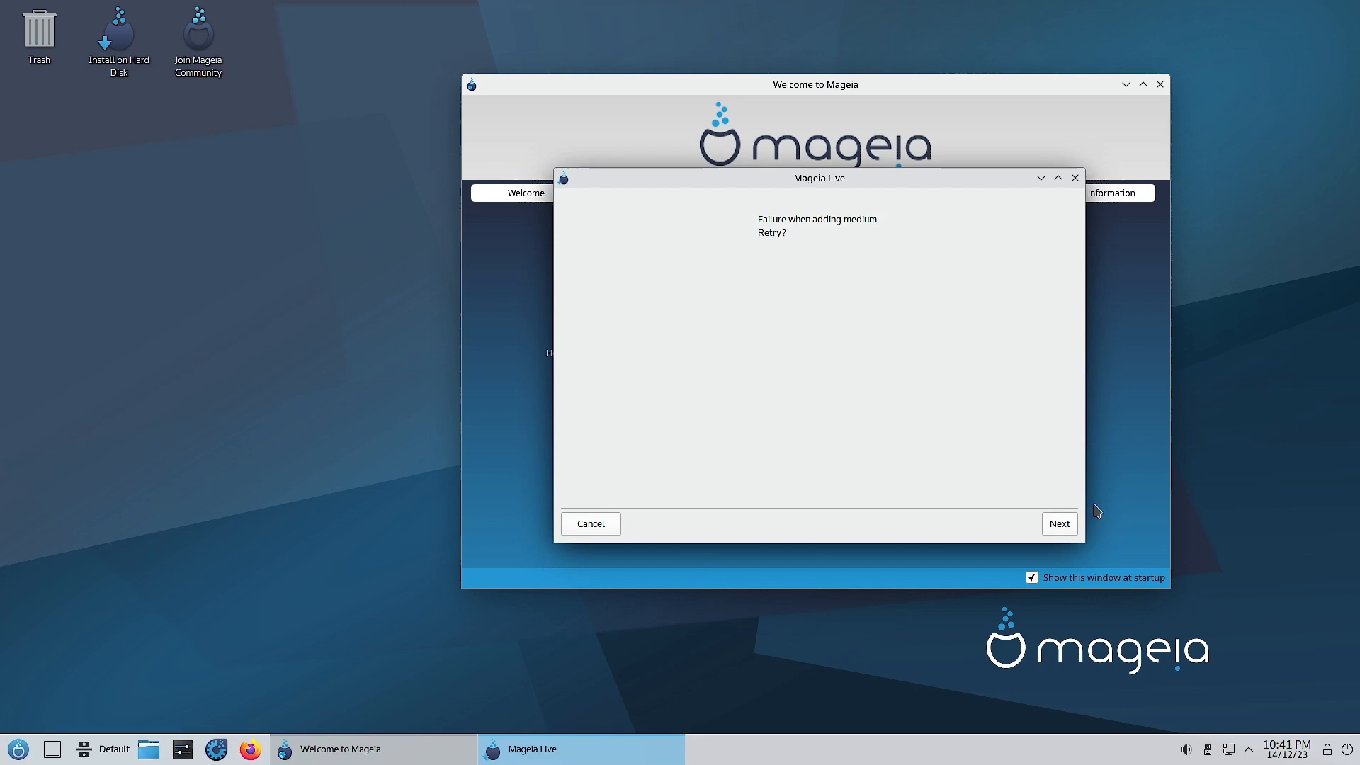
Retry adding the update media, this time with the Specific mirror choice and the Default downloader.
left_click(1068, 533)
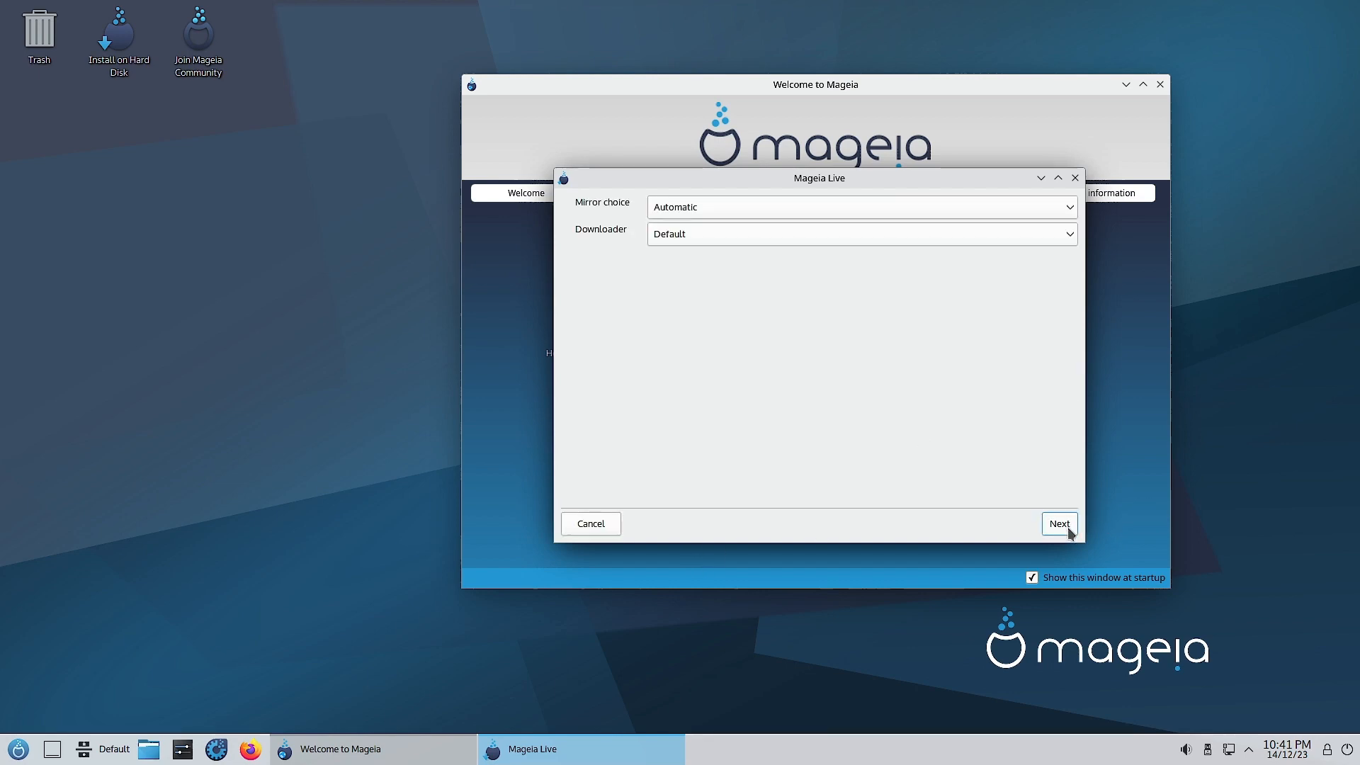
left_click(731, 235)
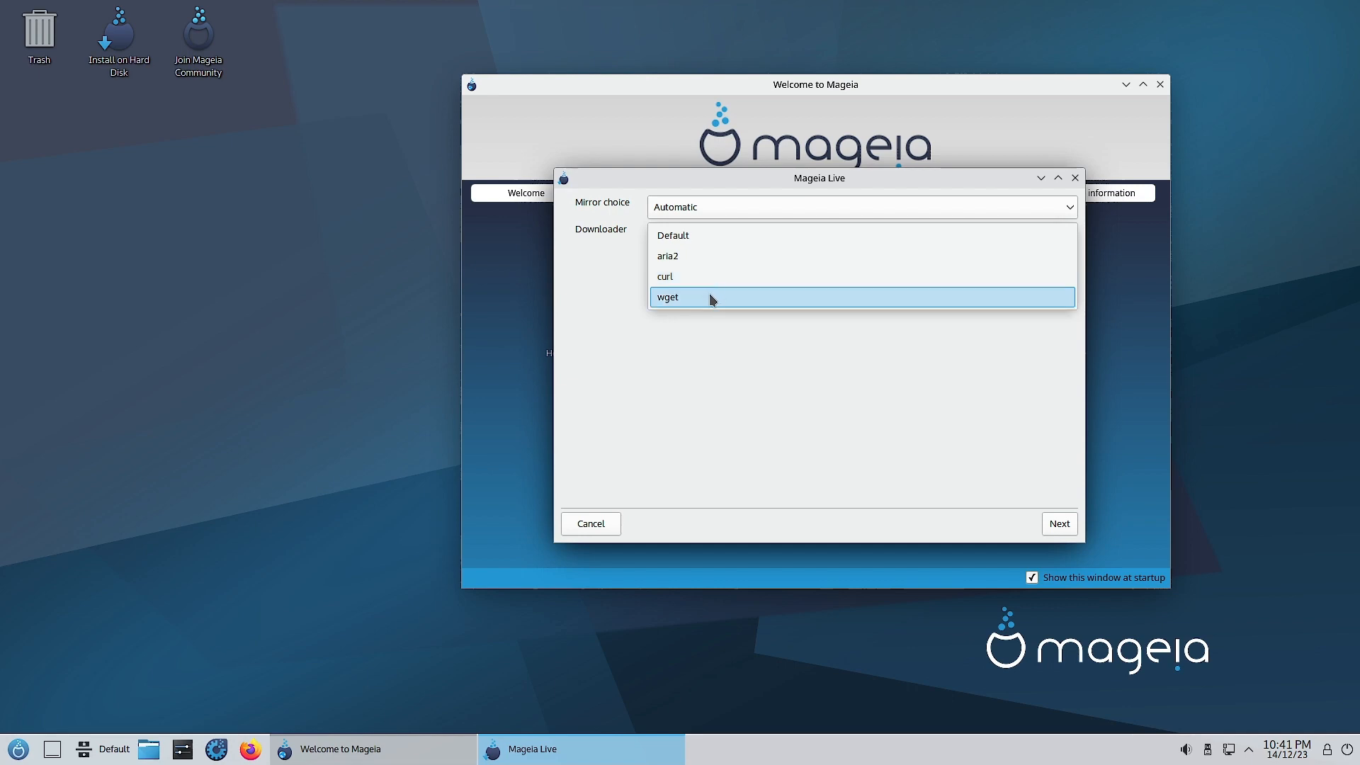
left_click(708, 277)
left_click(742, 206)
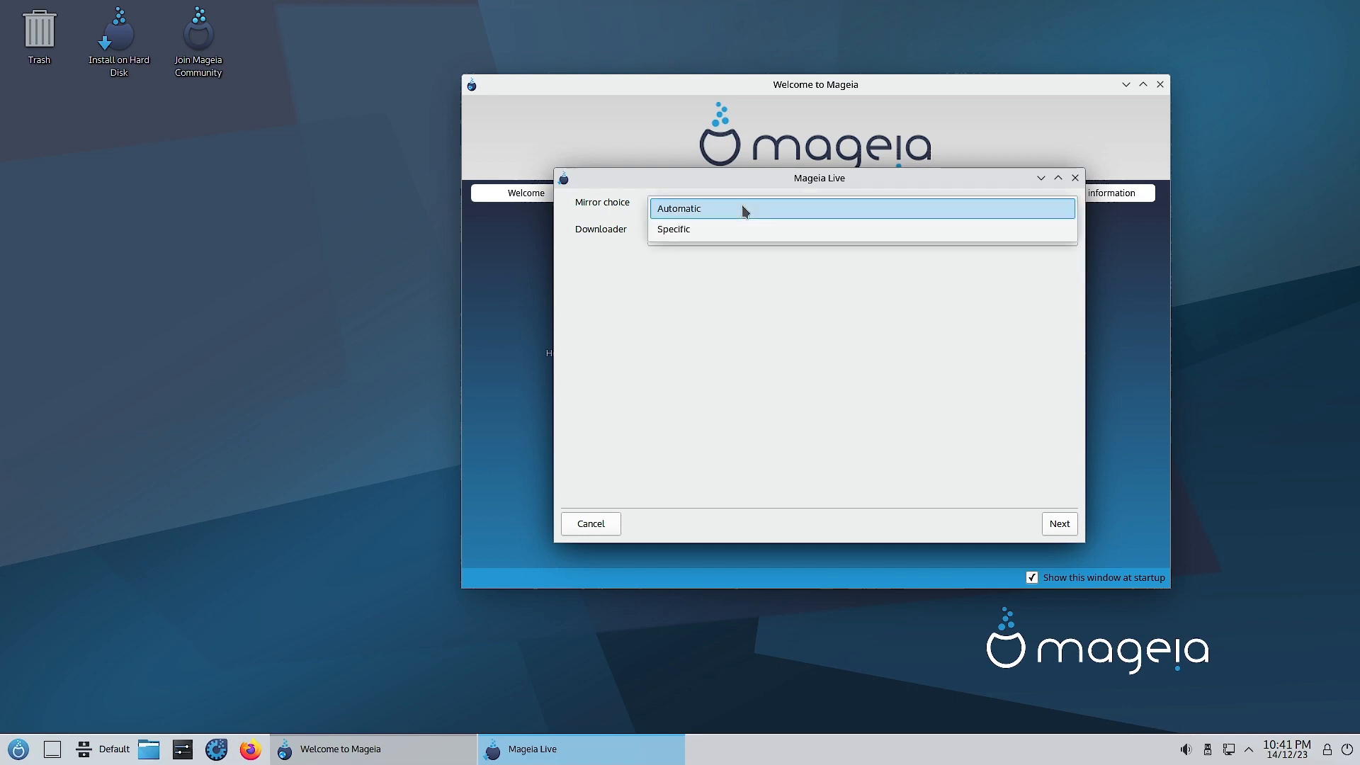
left_click(743, 210)
left_click(742, 207)
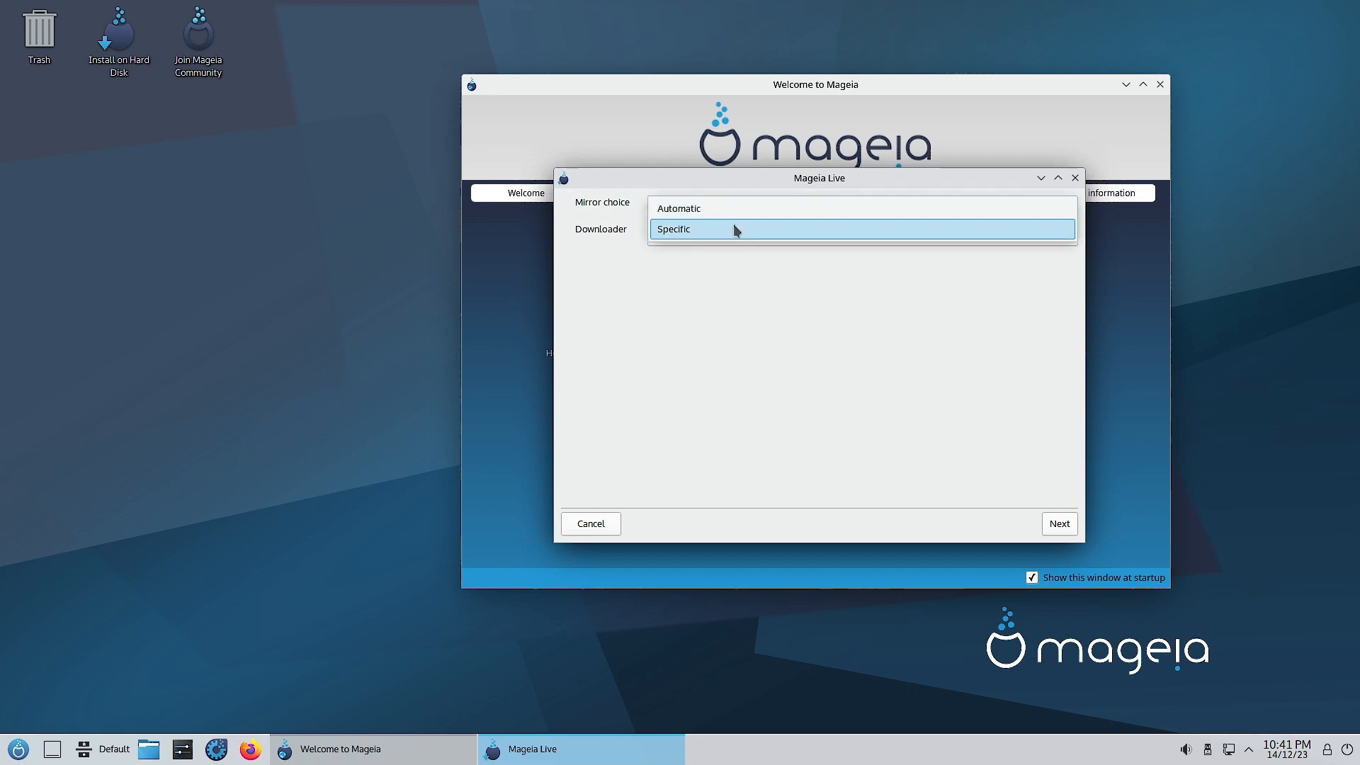
left_click(734, 226)
left_click(712, 231)
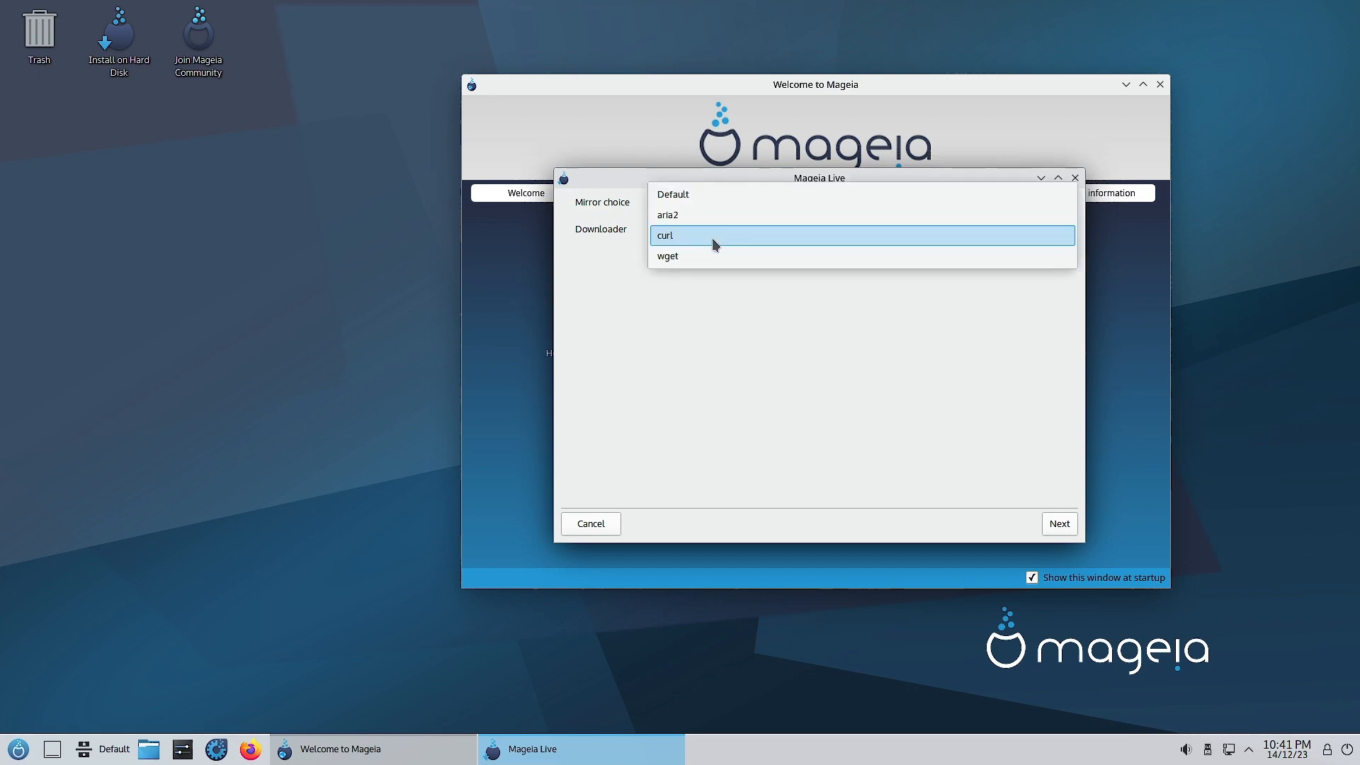
left_click(709, 220)
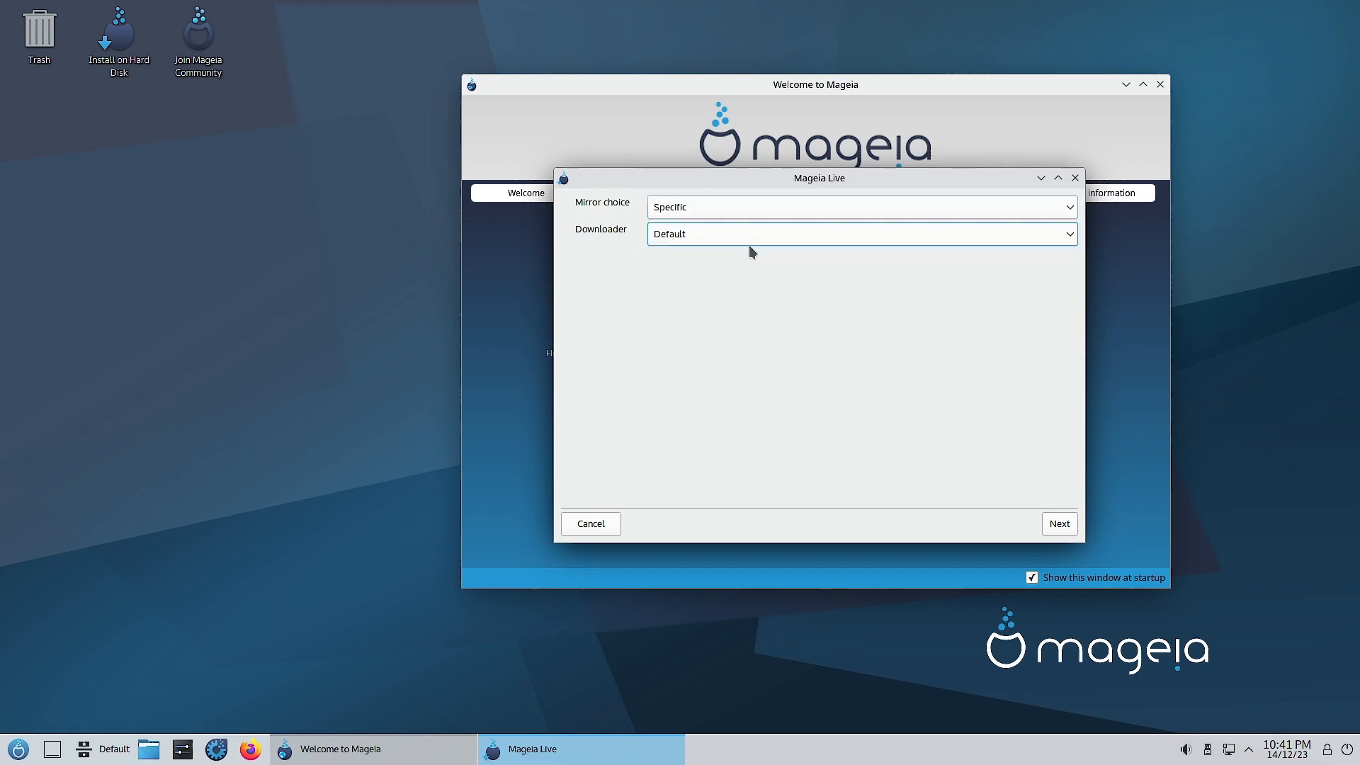
left_click(1059, 522)
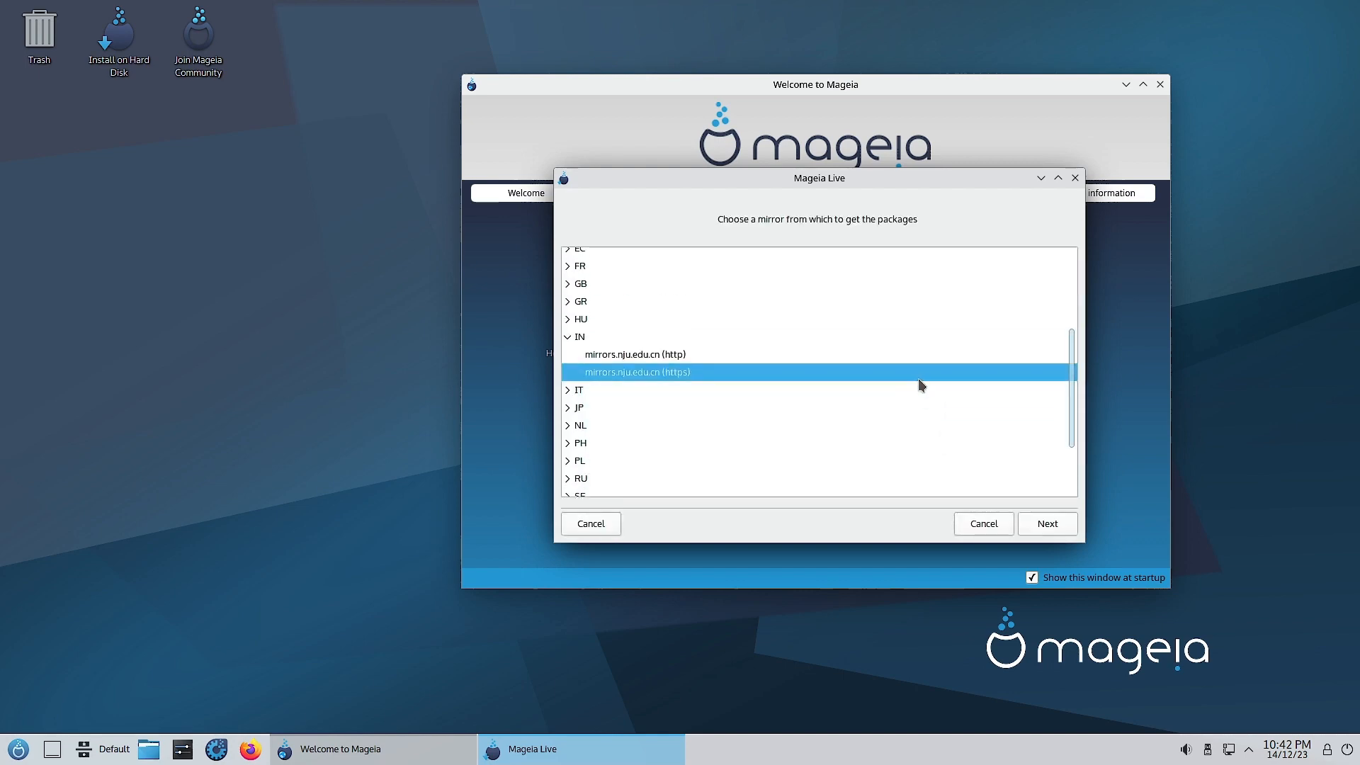
Look through the country list of mirrors and choose mirrors.nju.edu.cn (https) under IN as the package source.
scroll(849, 419, "down", 1)
scroll(844, 418, "down", 2)
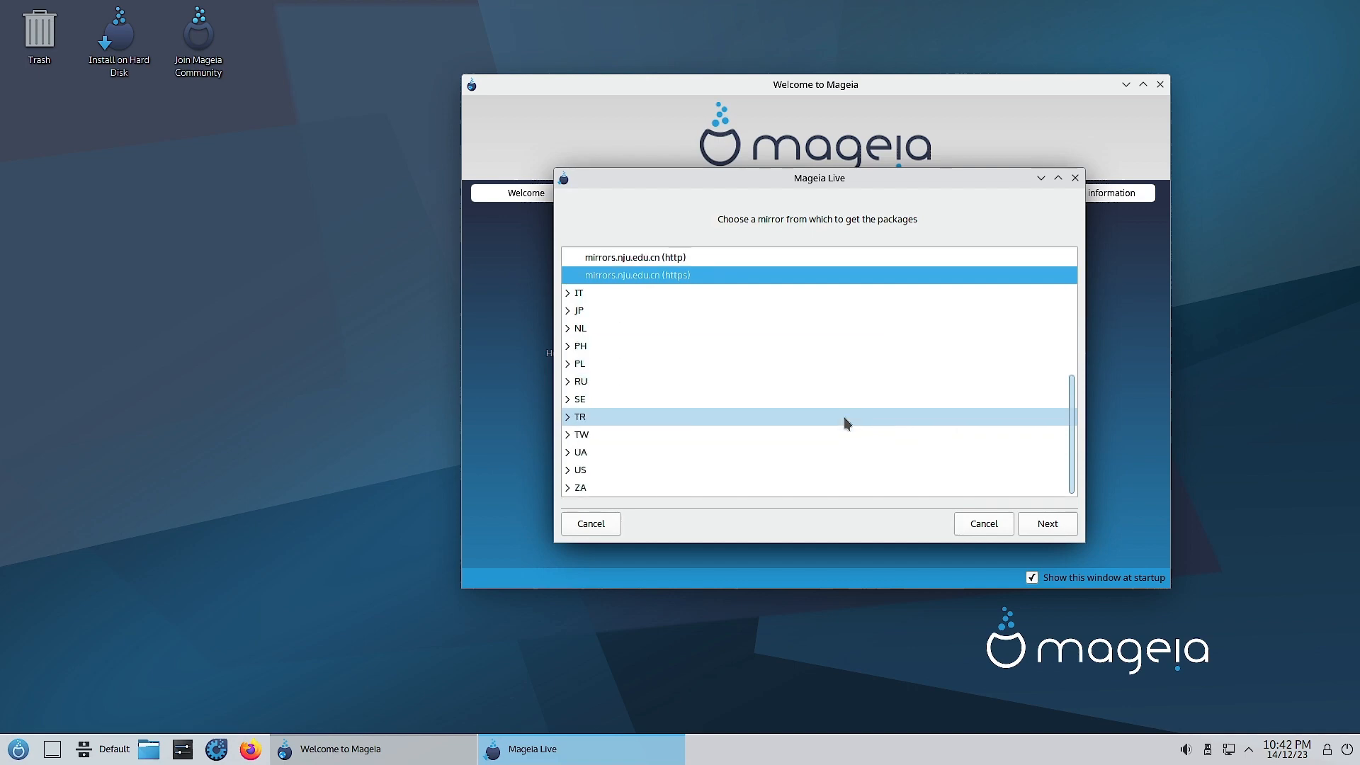
scroll(844, 418, "up", 6)
scroll(844, 416, "up", 2)
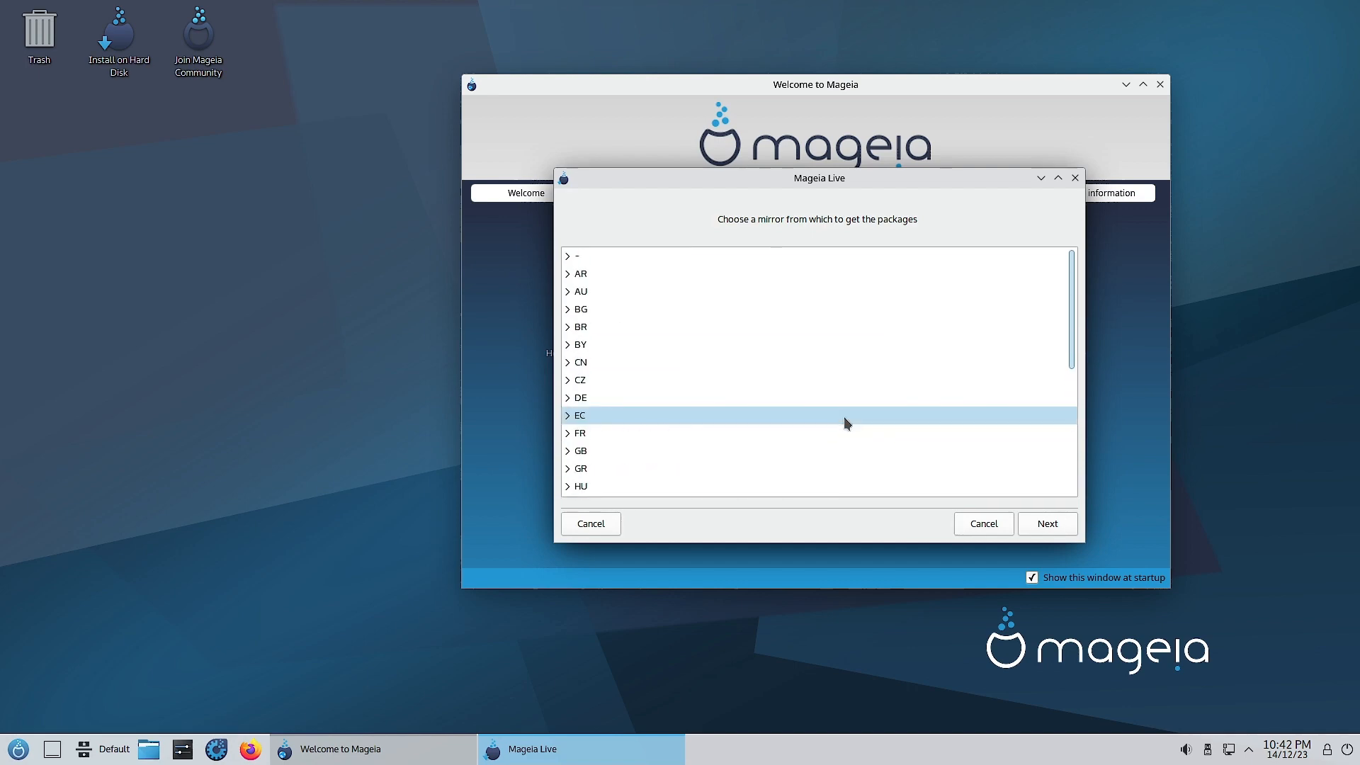
scroll(844, 416, "down", 3)
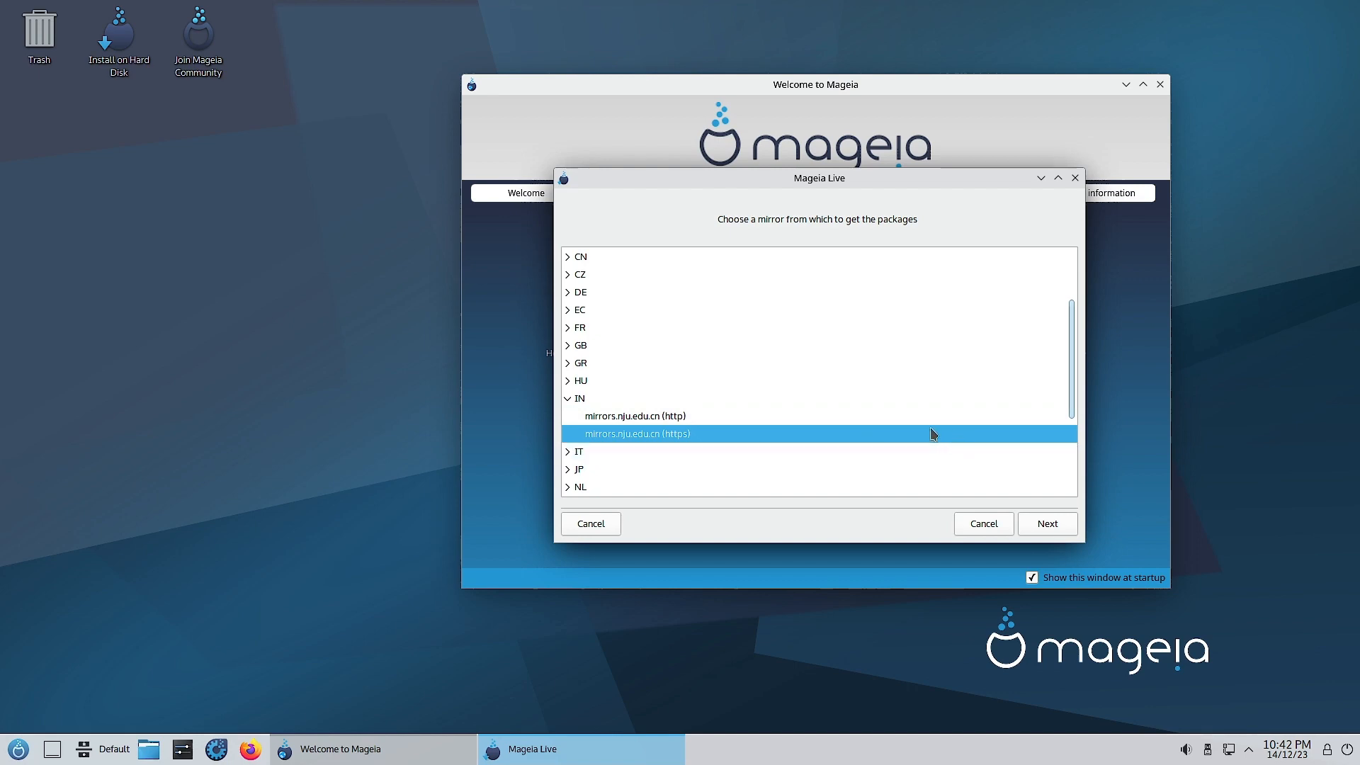
left_click(703, 412)
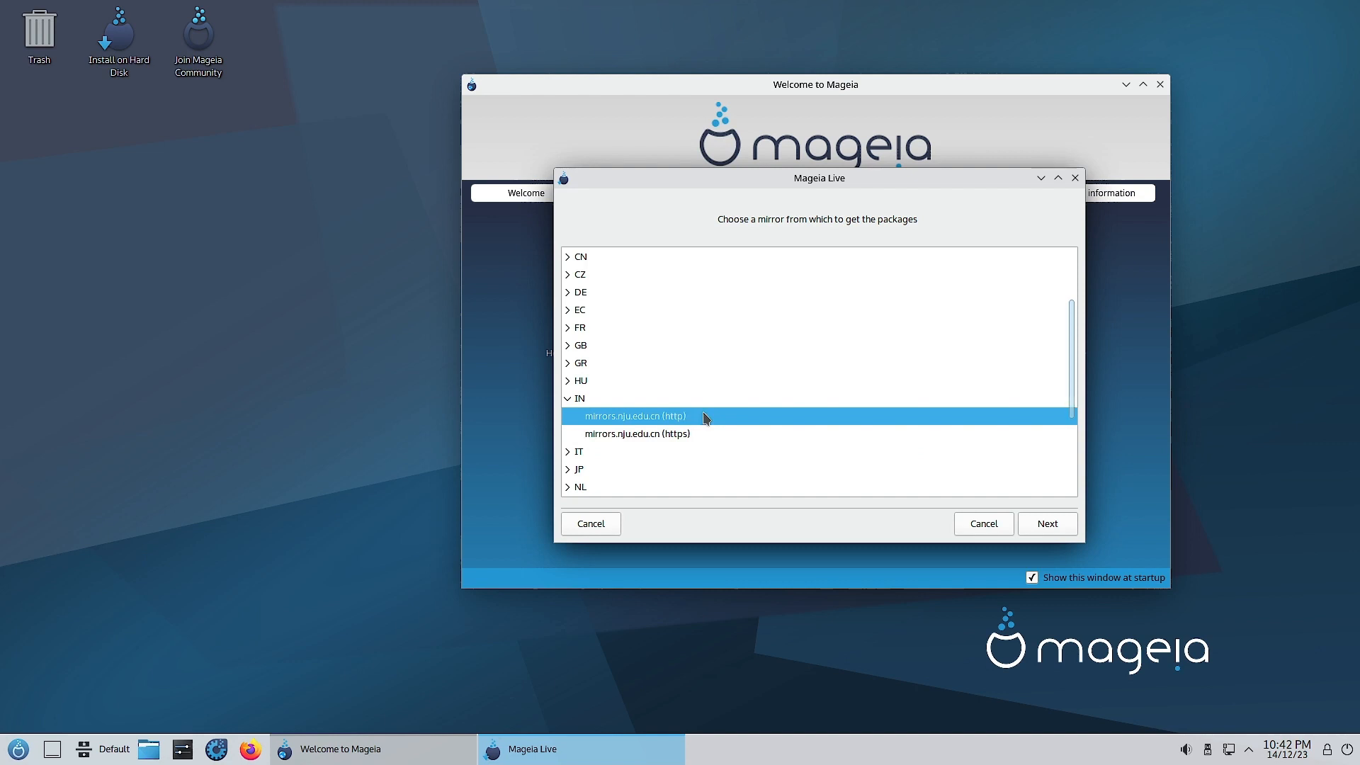
left_click(693, 436)
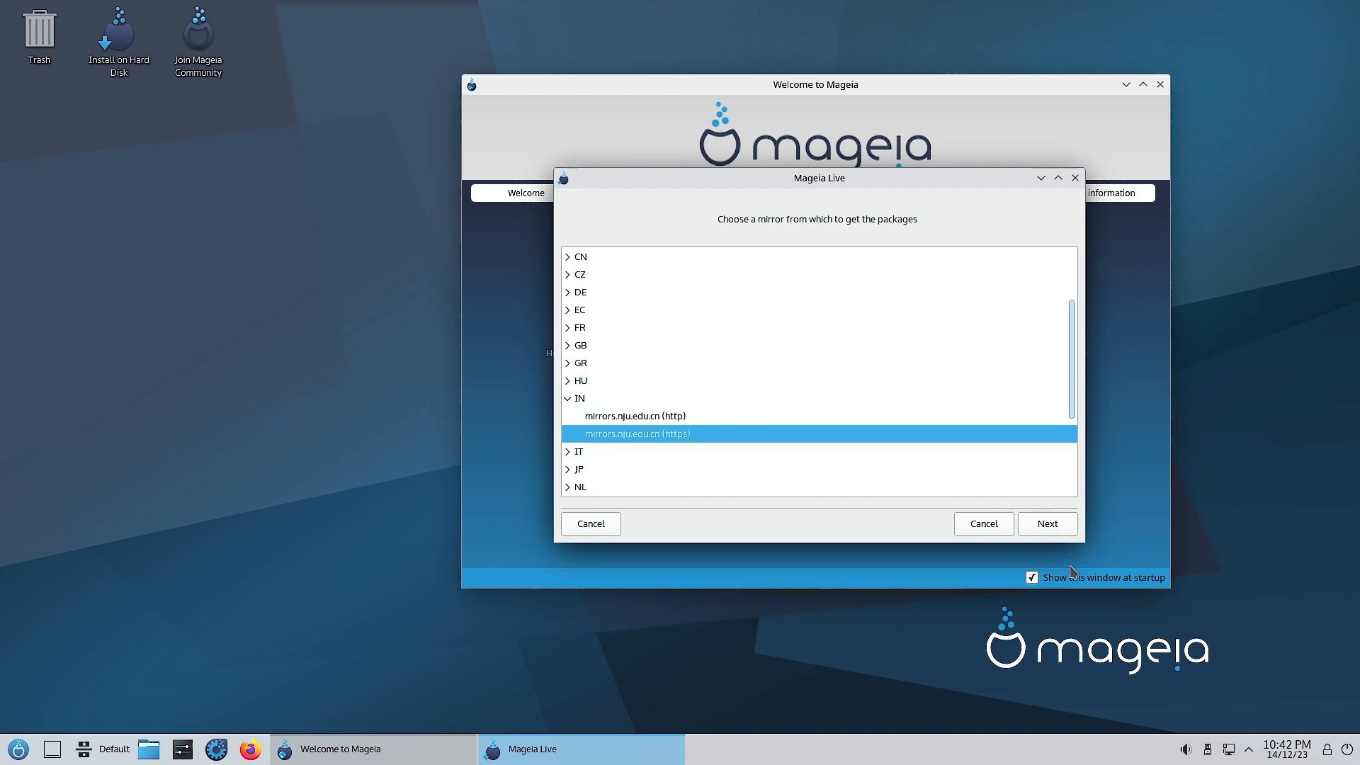
left_click(1061, 524)
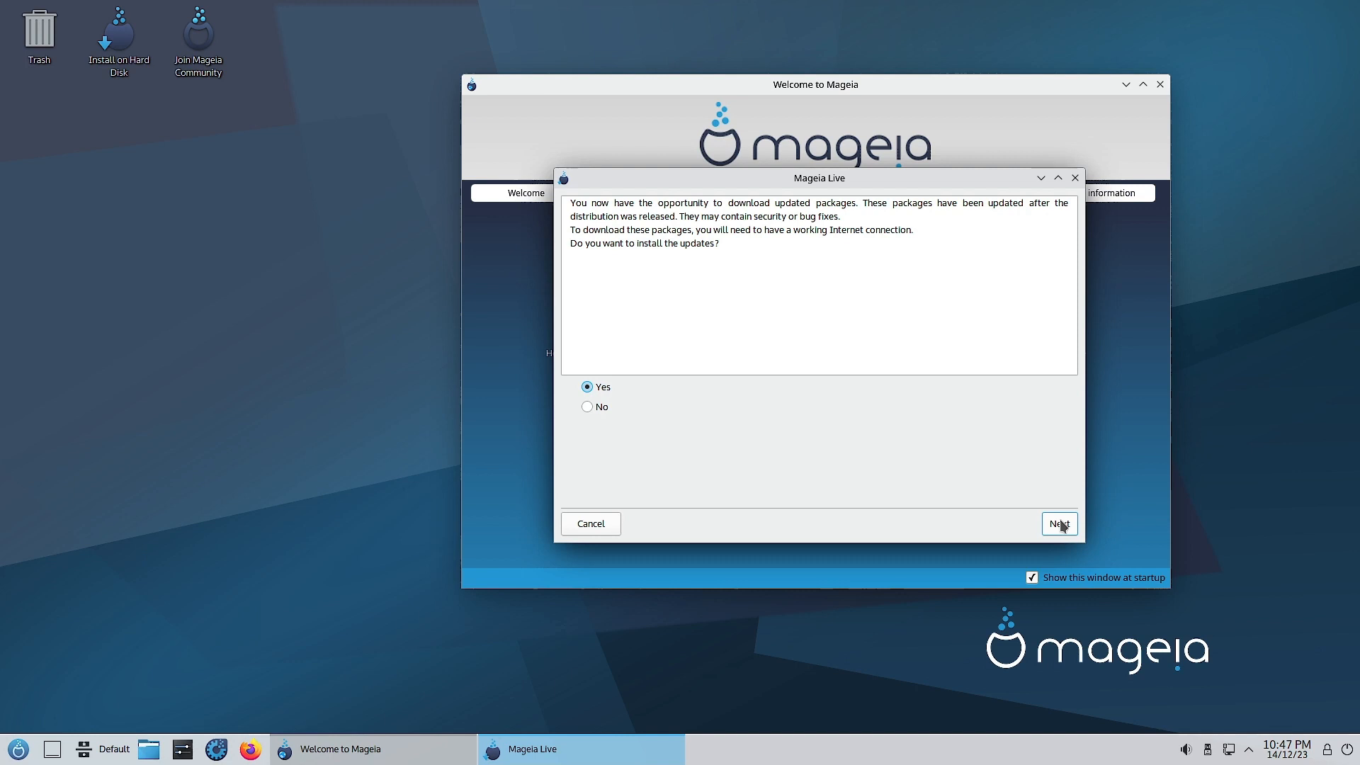
Agree to install the updates and approve the glibc and rpm packages needed to satisfy dependencies.
left_click(1061, 524)
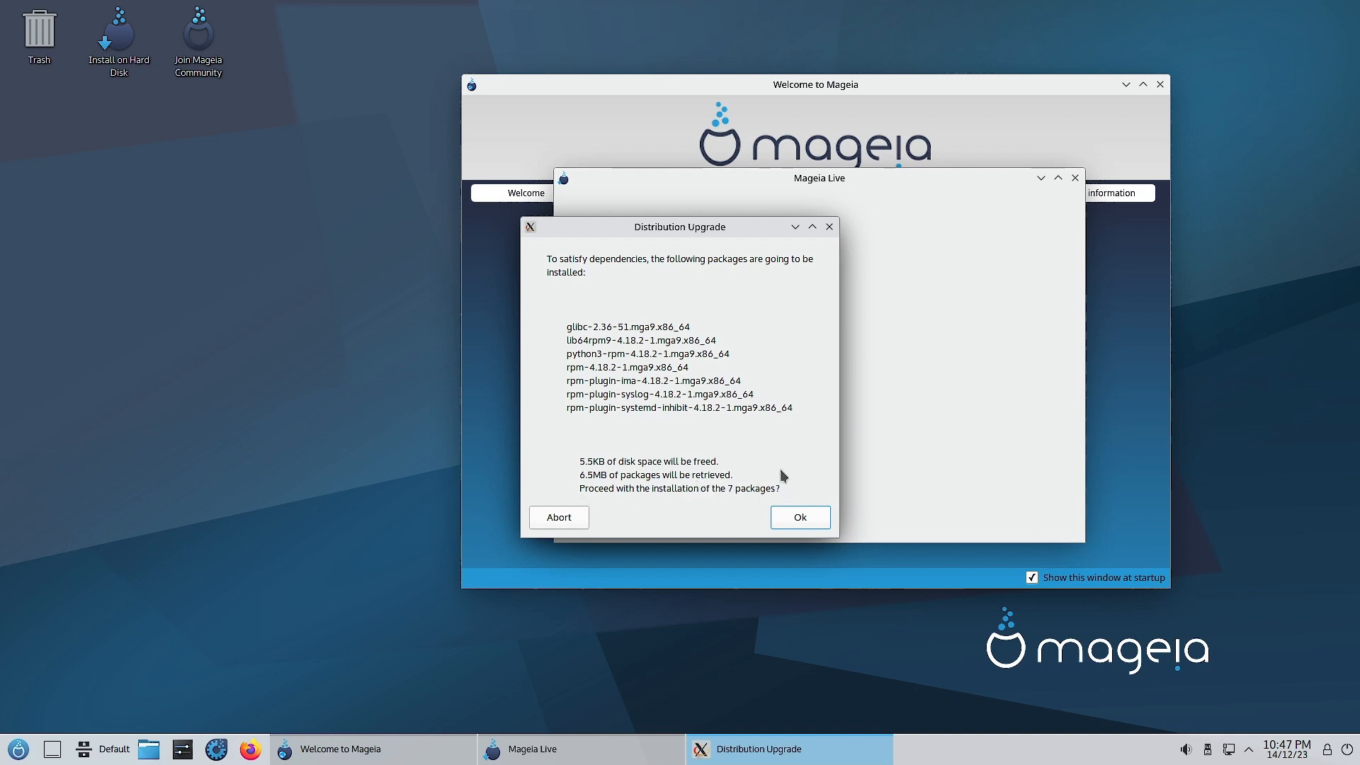
left_click(807, 524)
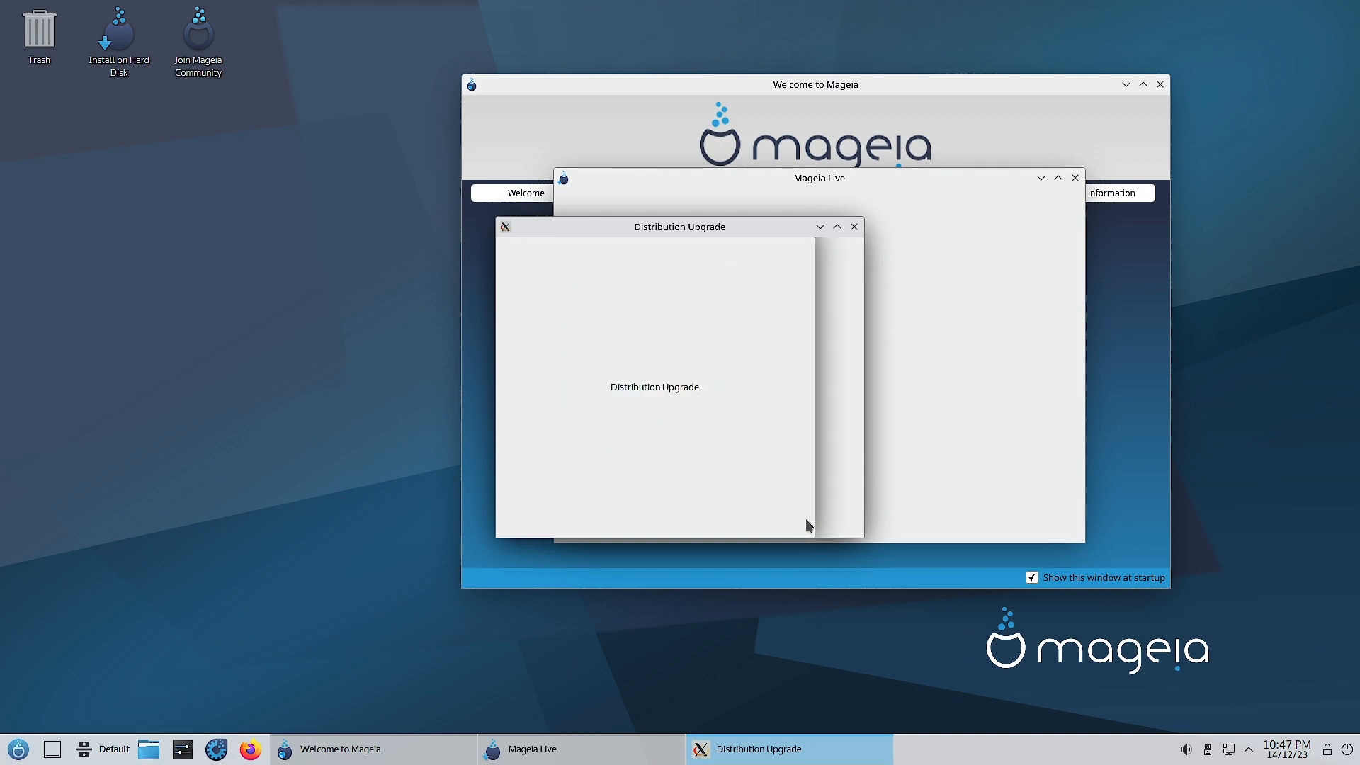